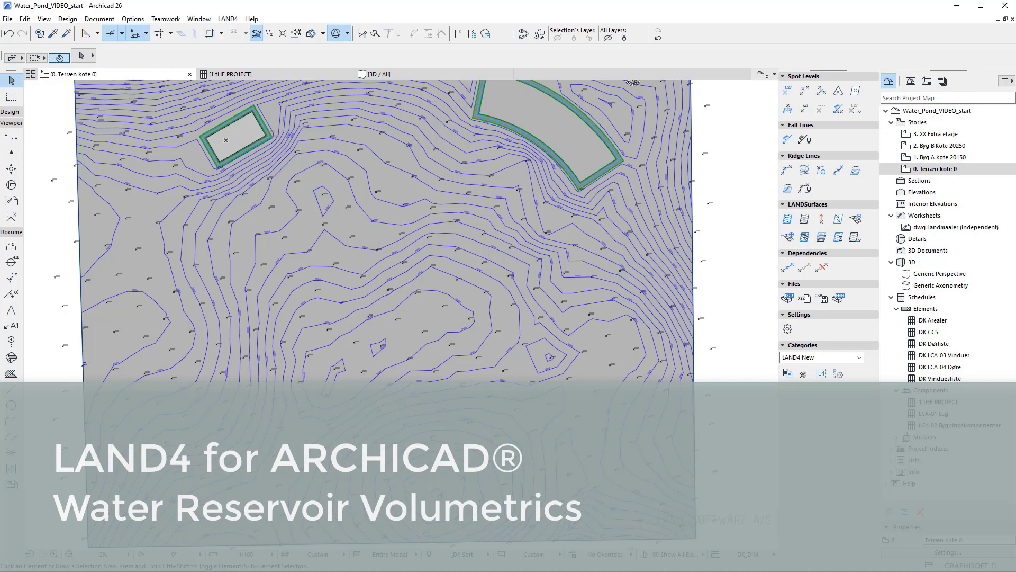
# Step: Open the 3D view and examine the pond, the surrounding terrain and the coloured surface beneath it from several angles
pyautogui.press('F3')
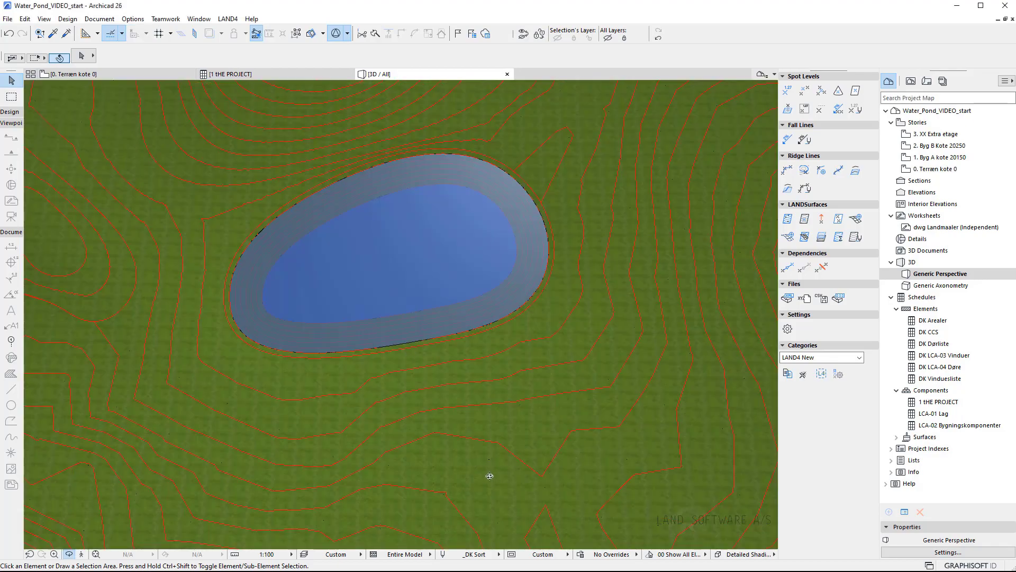
pyautogui.moveTo(488, 476); pyautogui.dragTo(307, 351)
pyautogui.keyDown('shift'); pyautogui.moveTo(428, 311); pyautogui.dragTo(482, 404, button='middle'); pyautogui.keyUp('shift')
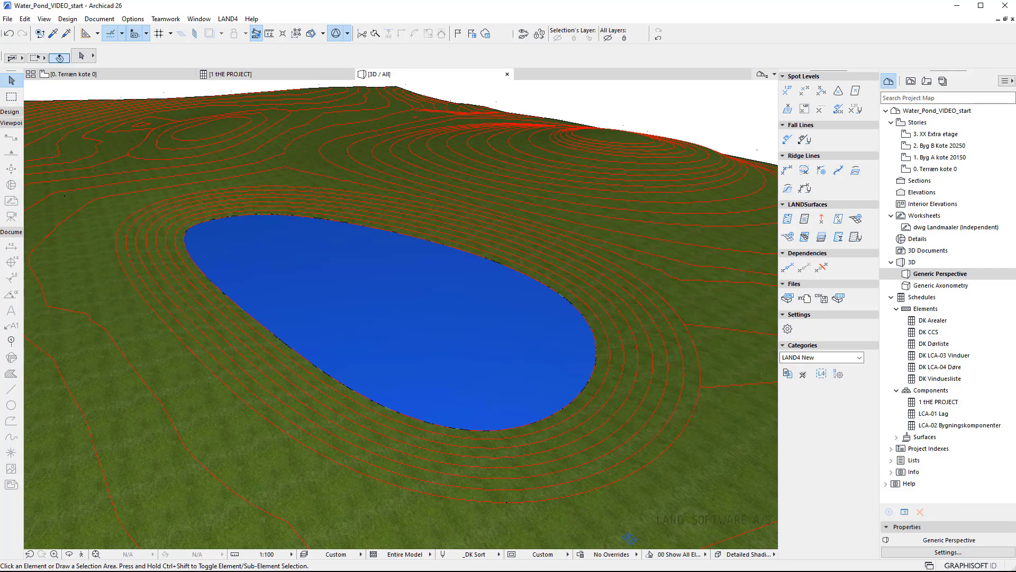
pyautogui.moveTo(630, 537)
pyautogui.keyDown('shift'); pyautogui.mouseDown(button='middle')
pyautogui.moveTo(497, 480)
pyautogui.moveTo(388, 289)
pyautogui.mouseUp(button='middle'); pyautogui.keyUp('shift')
pyautogui.scroll(-8, 388, 289)
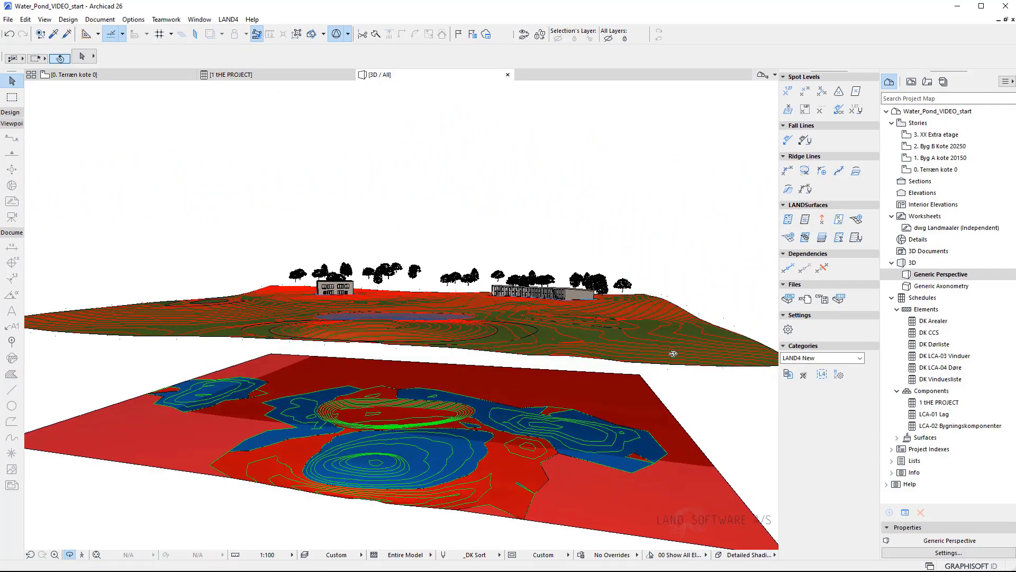
pyautogui.keyDown('shift'); pyautogui.moveTo(672, 354); pyautogui.dragTo(646, 350, button='middle'); pyautogui.keyUp('shift')
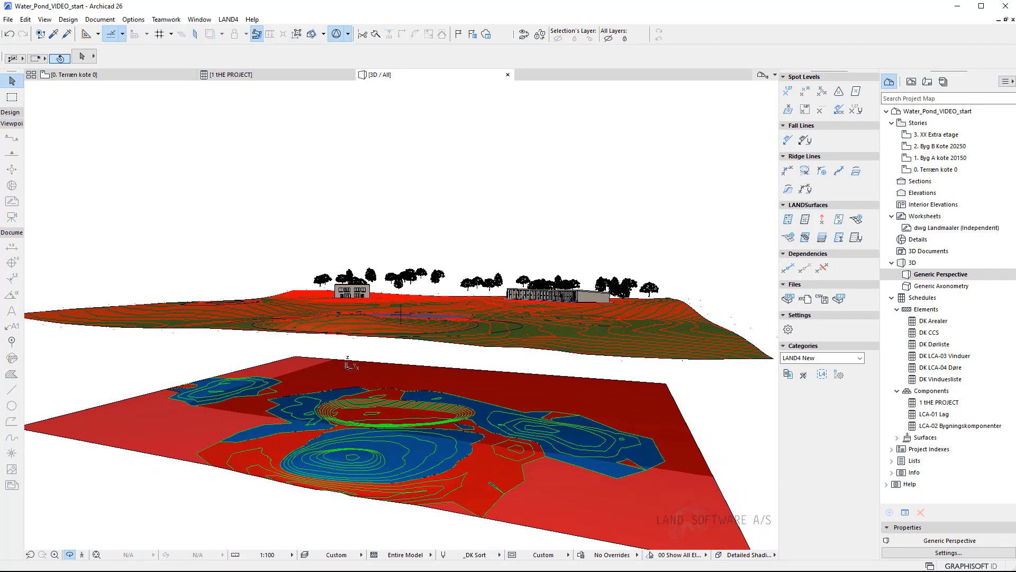
# Step: Return to the Terræn kote 0 floor plan and make LAND4 Existing the active category
pyautogui.press('F2')
pyautogui.scroll(2, 356, 297)
pyautogui.click(805, 362)
pyautogui.click(805, 361)
pyautogui.click(788, 222)
pyautogui.click(511, 397)
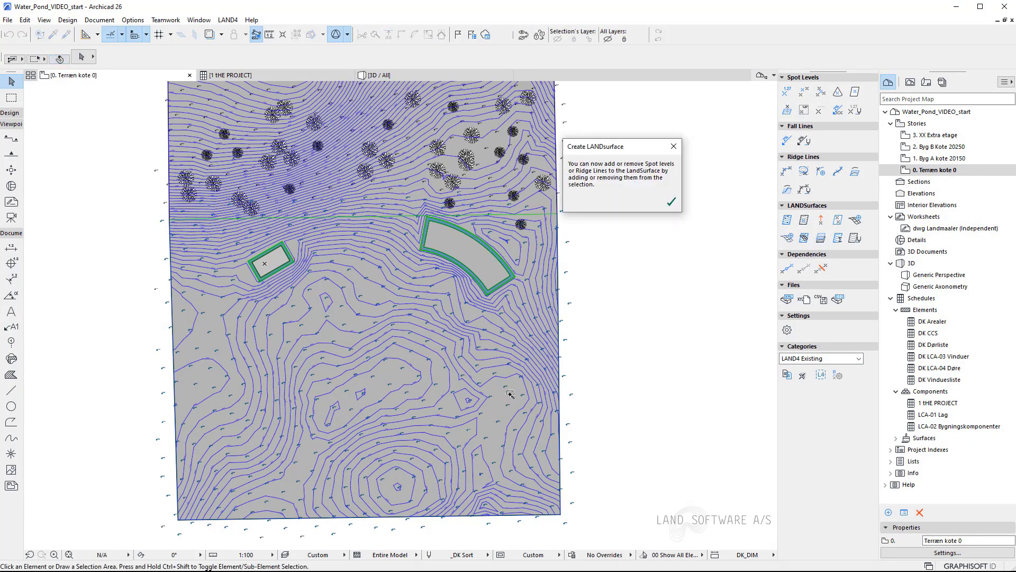
pyautogui.click(608, 396)
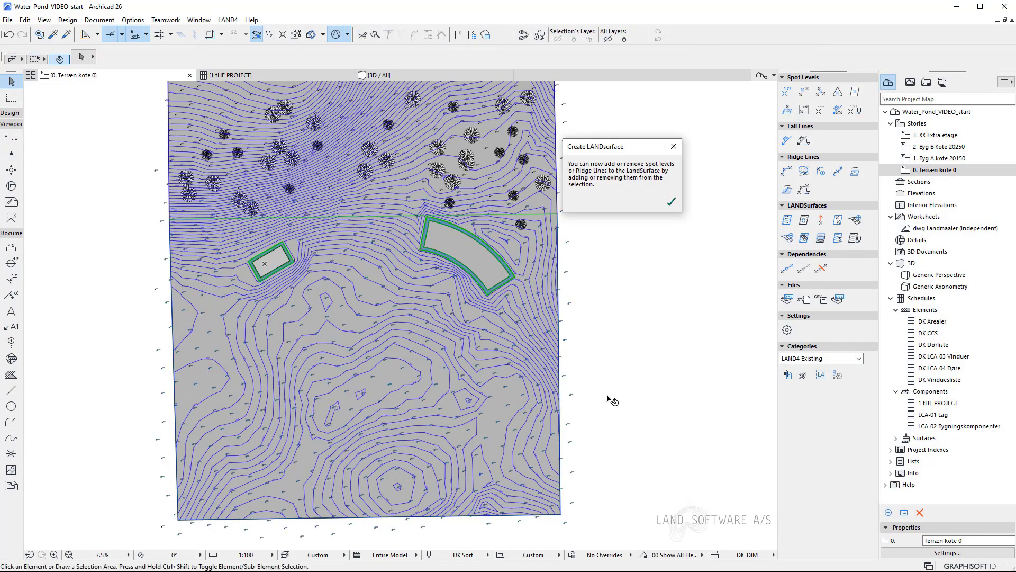
pyautogui.click(673, 147)
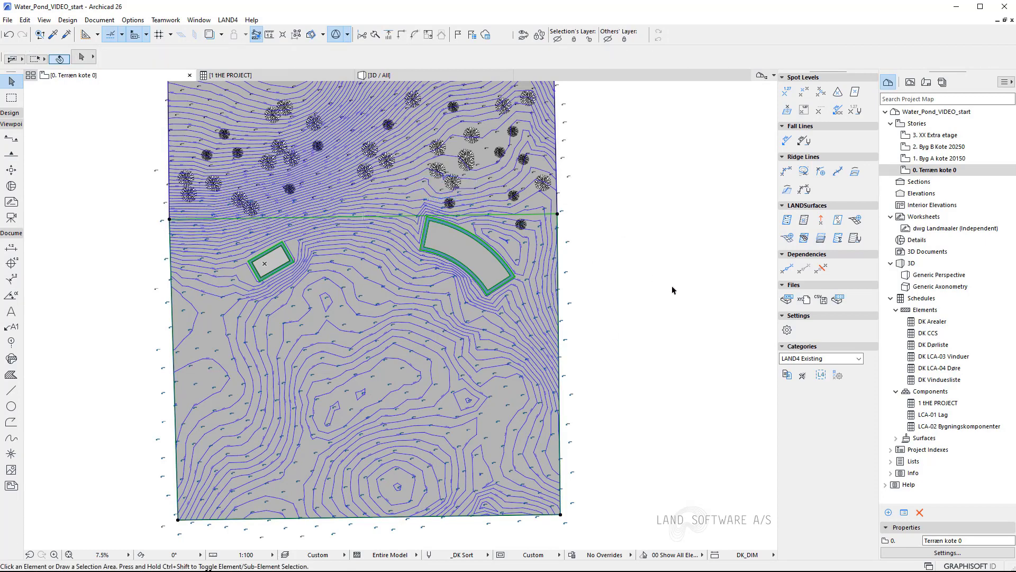
# Step: Select the existing LANDsurface's spot levels and ridge lines and copy them to the LAND4 New category
pyautogui.click(787, 219)
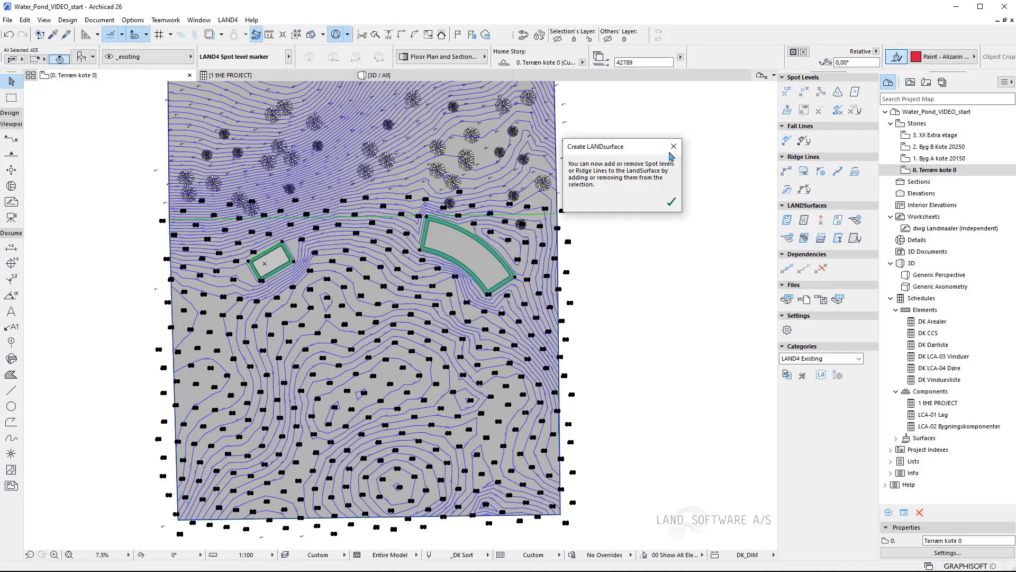
pyautogui.click(673, 148)
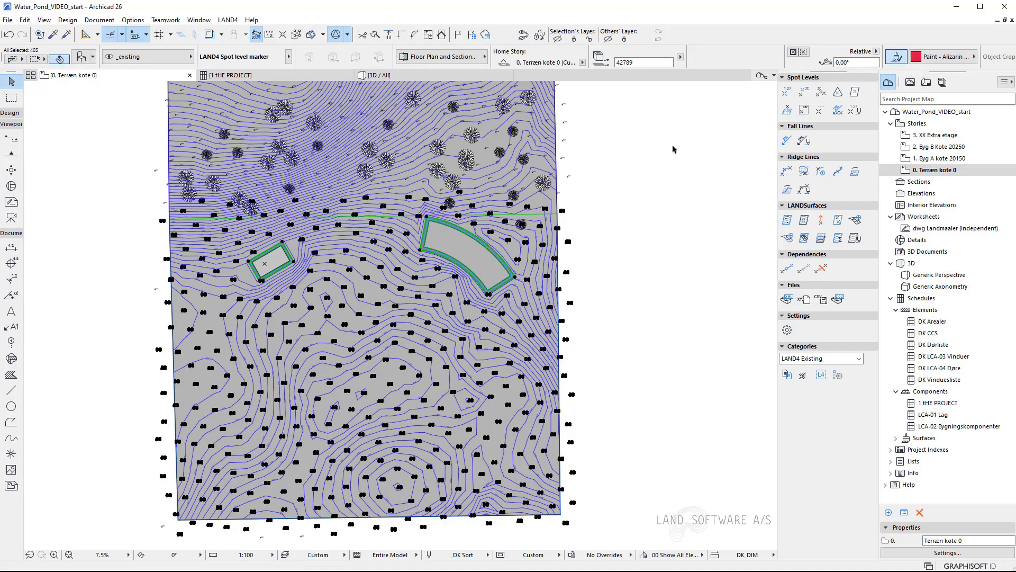
pyautogui.click(787, 374)
pyautogui.click(624, 243)
pyautogui.click(624, 271)
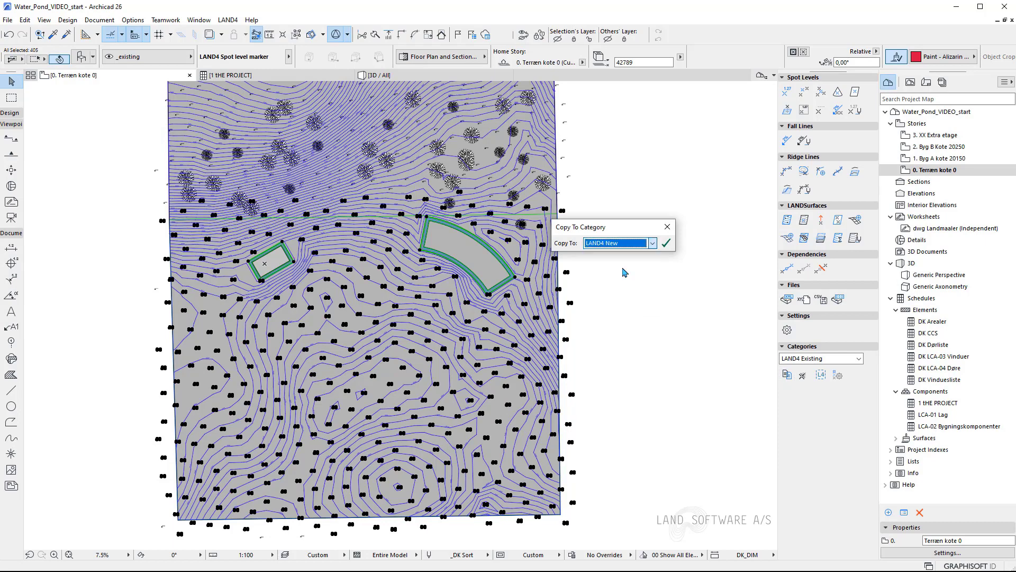
pyautogui.click(667, 243)
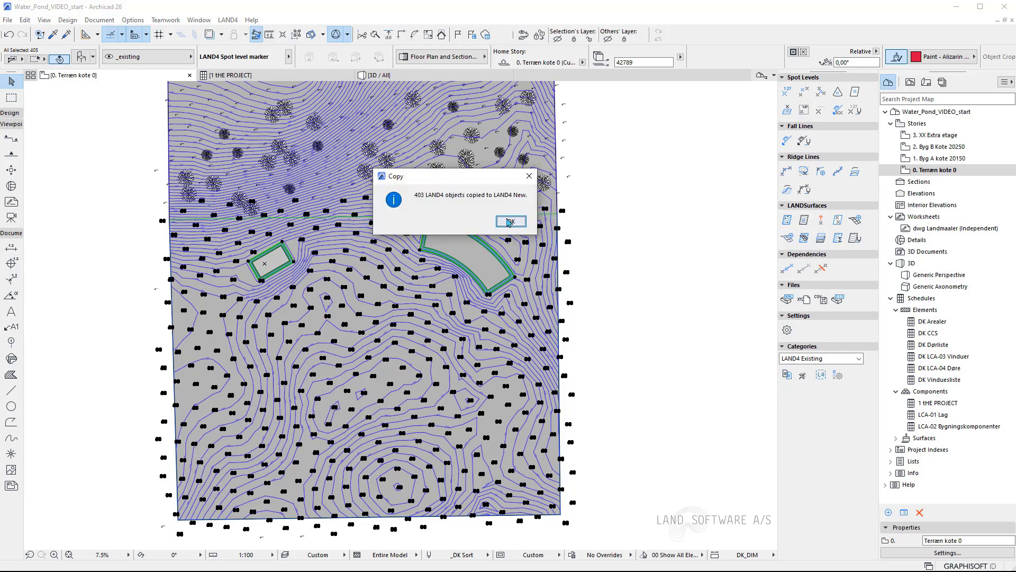
pyautogui.click(509, 221)
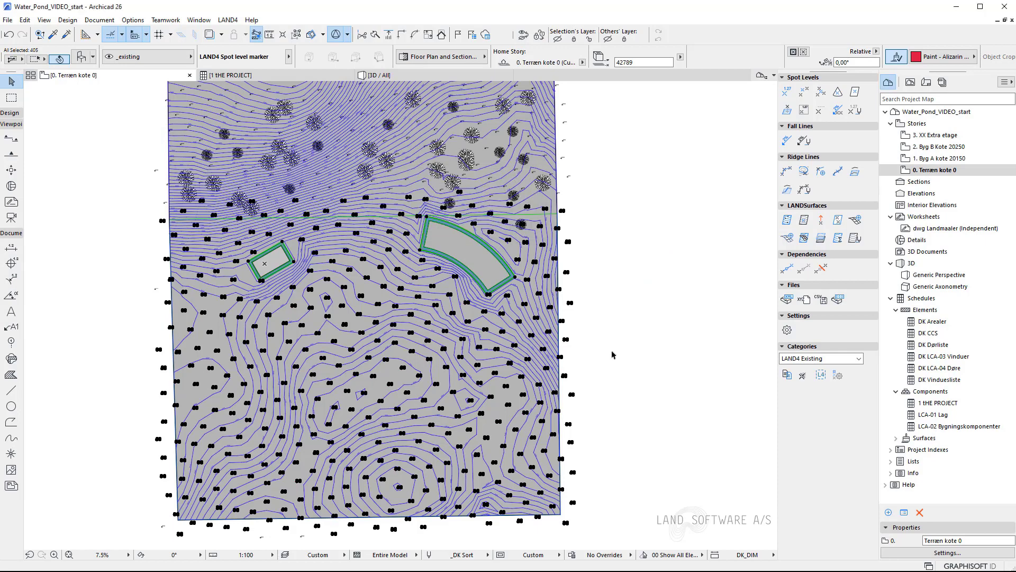
pyautogui.press('Escape')
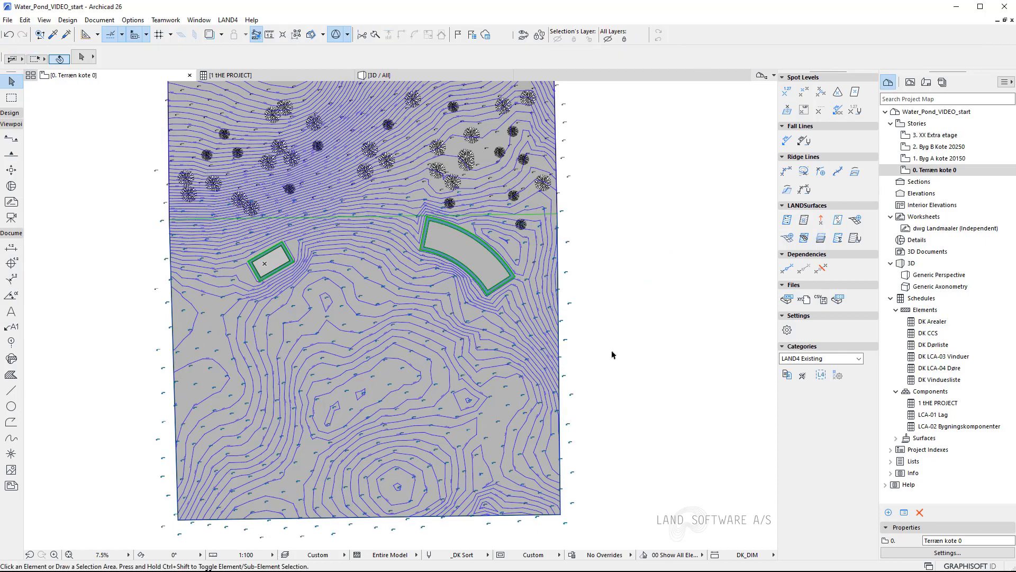
# Step: Hide the layer of the existing terrain surface on the floor plan
pyautogui.click(564, 159)
pyautogui.hotkey('ctrl', 'shift', 'h')
pyautogui.scroll(-1, 416, 500)
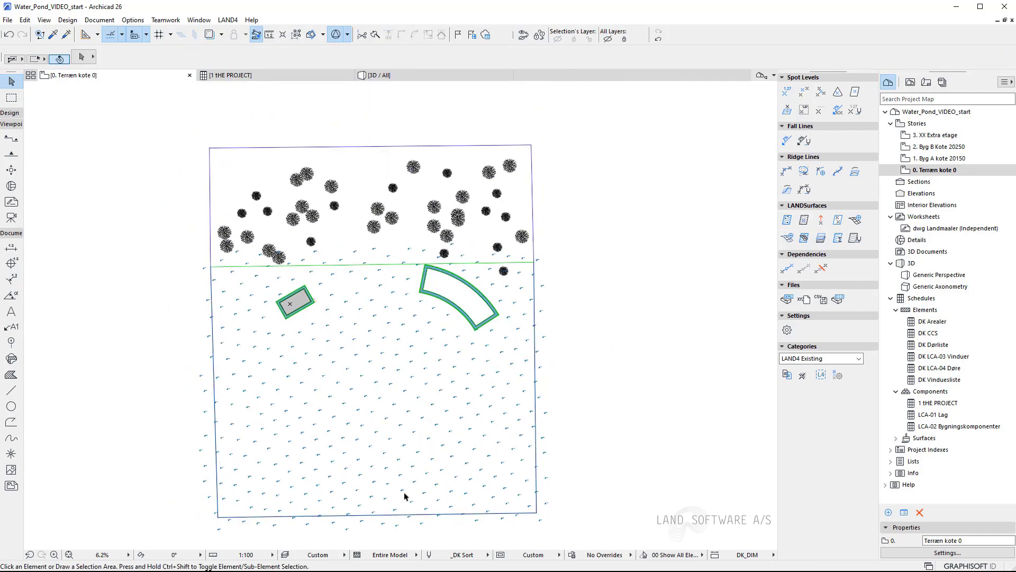
pyautogui.scroll(1, 361, 495)
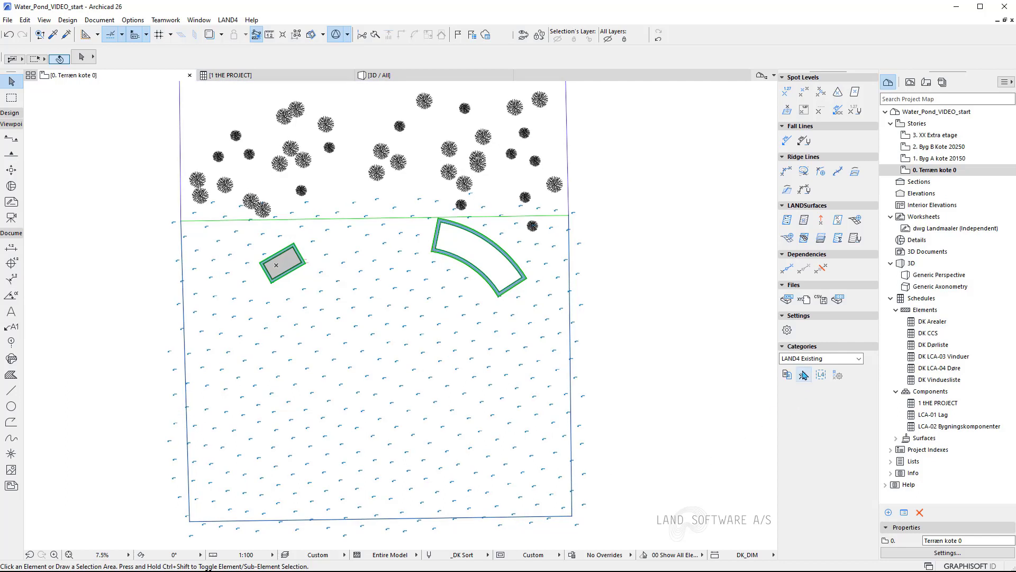
# Step: Switch the active category to LAND4 New and create a LANDsurface from its spot levels and ridge lines
pyautogui.click(804, 359)
pyautogui.click(802, 395)
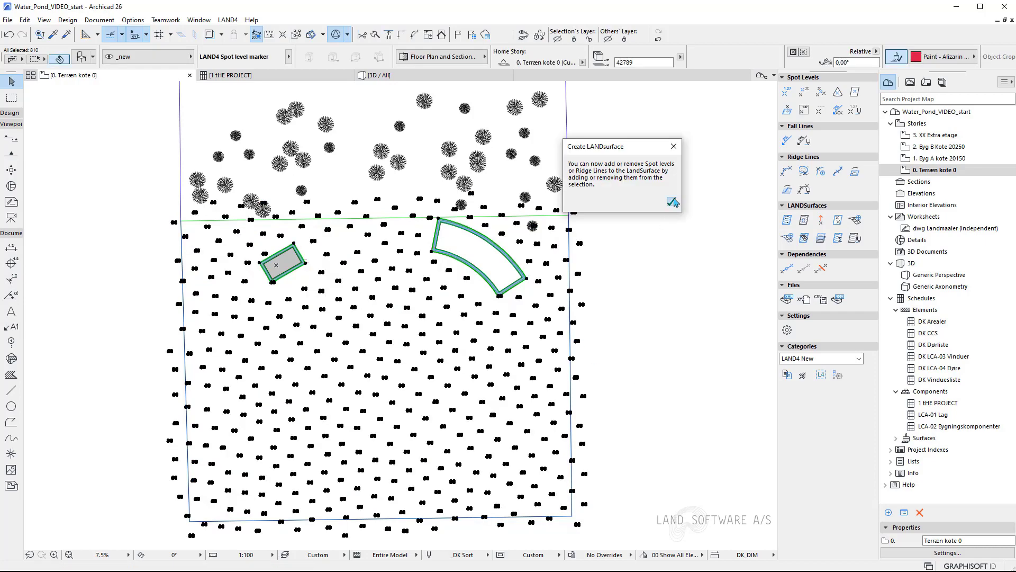
pyautogui.click(673, 202)
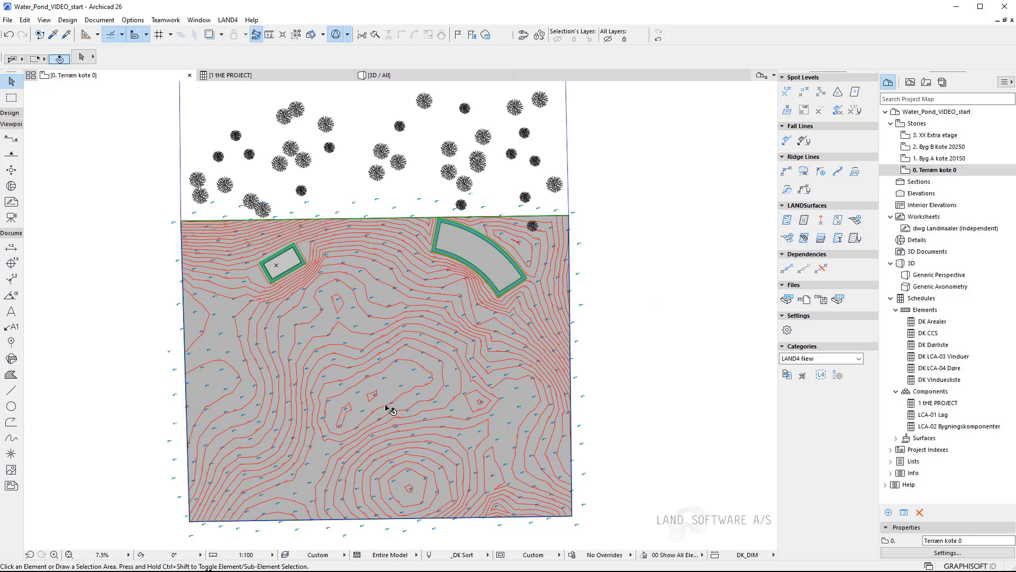
# Step: Examine the contour and spot level heights in the low area in the middle of the new terrain
pyautogui.scroll(8, 381, 412)
pyautogui.scroll(4, 381, 453)
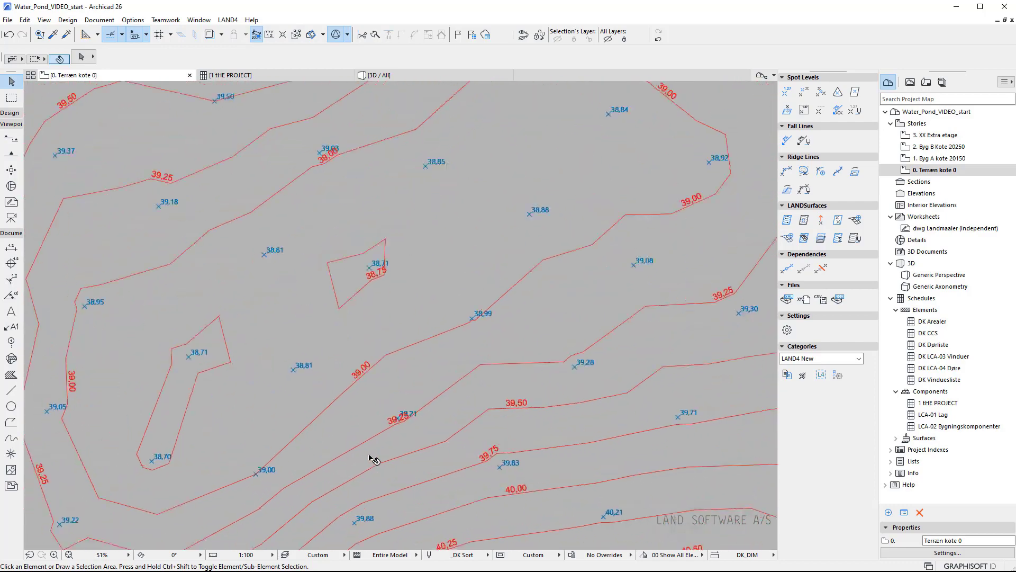
pyautogui.scroll(-1, 656, 347)
pyautogui.scroll(-4, 659, 341)
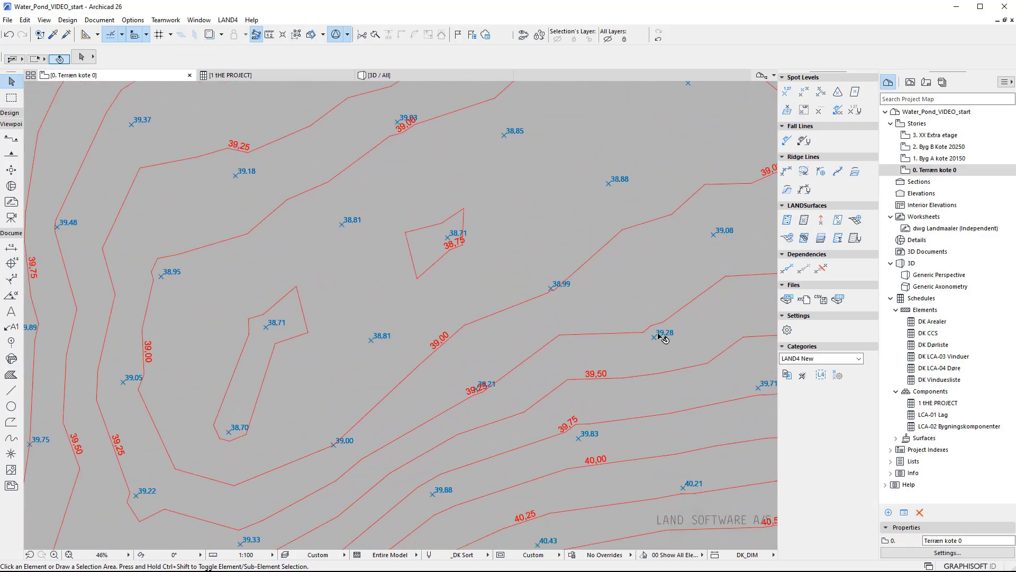
pyautogui.scroll(-2, 350, 391)
pyautogui.scroll(1, 320, 397)
pyautogui.scroll(-4, 320, 398)
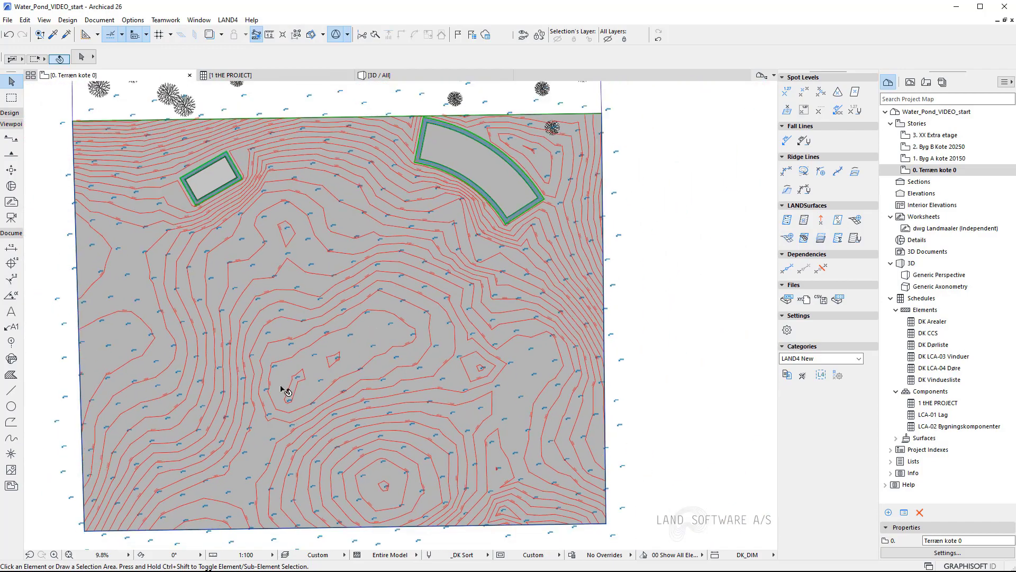
pyautogui.scroll(-1, 136, 370)
pyautogui.scroll(1, 211, 370)
pyautogui.moveTo(211, 370); pyautogui.dragTo(225, 363, button='middle')
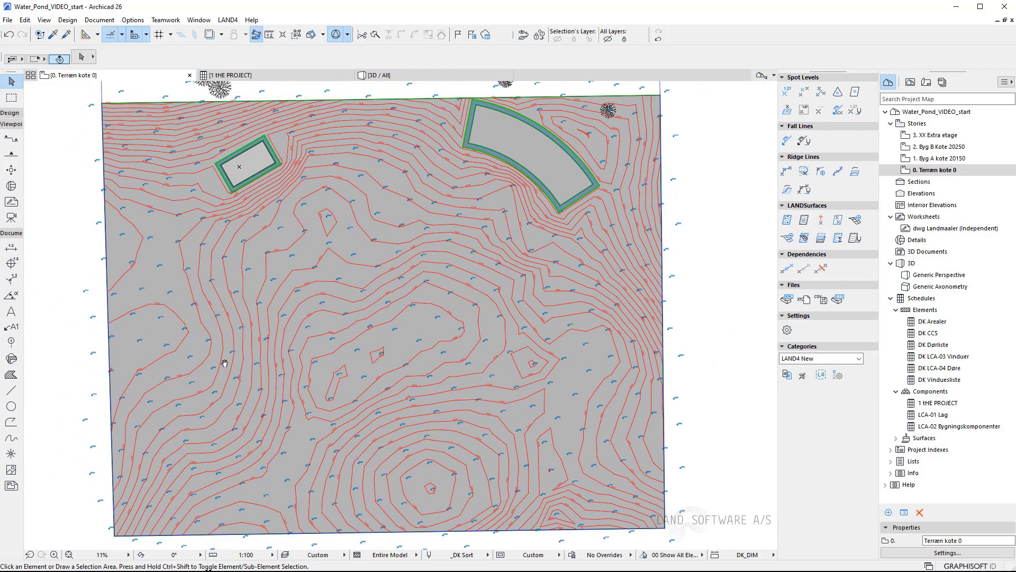
# Step: Draw a closed, rounded spline as the pond outline around the low area in the middle of the terrain
pyautogui.click(11, 437)
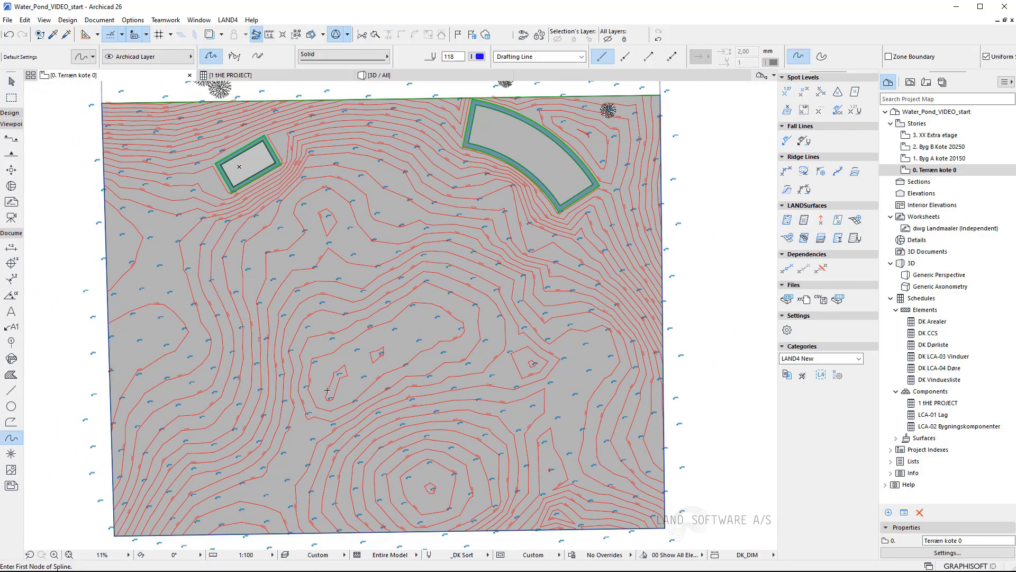
pyautogui.scroll(3, 373, 332)
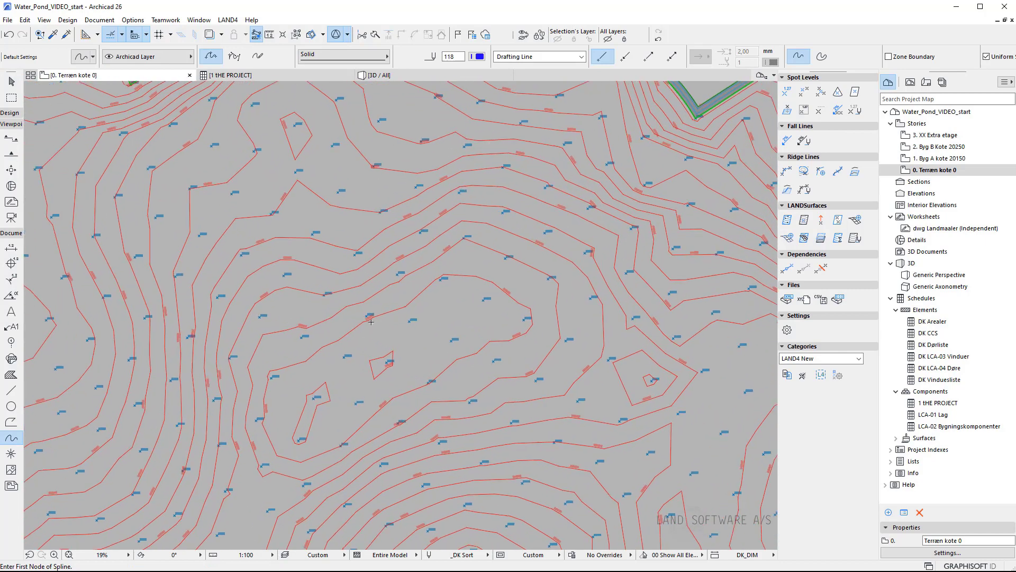
pyautogui.click(368, 296)
pyautogui.click(263, 425)
pyautogui.click(344, 449)
pyautogui.click(454, 392)
pyautogui.click(524, 311)
pyautogui.click(449, 271)
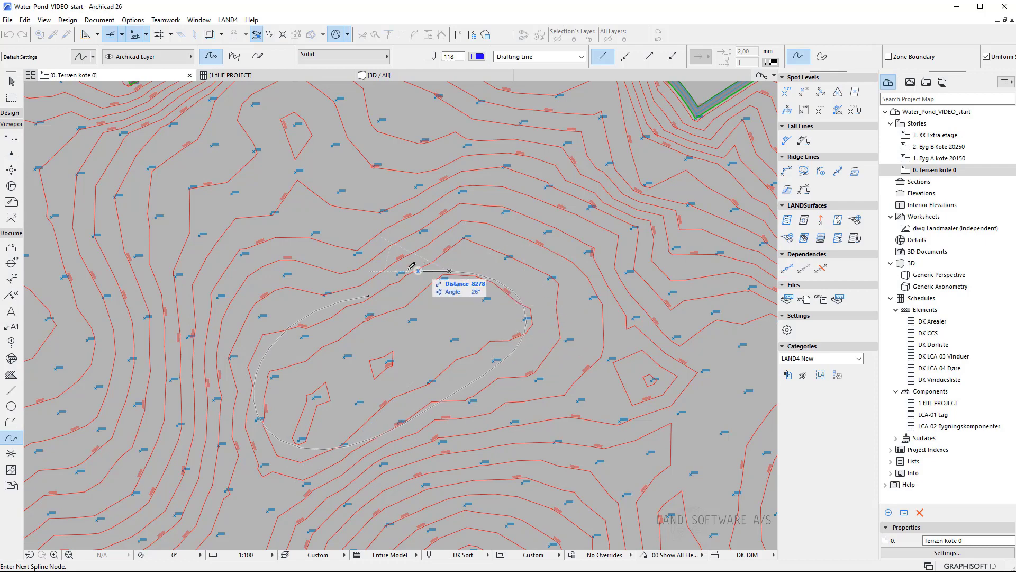
pyautogui.click(369, 292)
pyautogui.press('Escape')
pyautogui.scroll(-1, 336, 376)
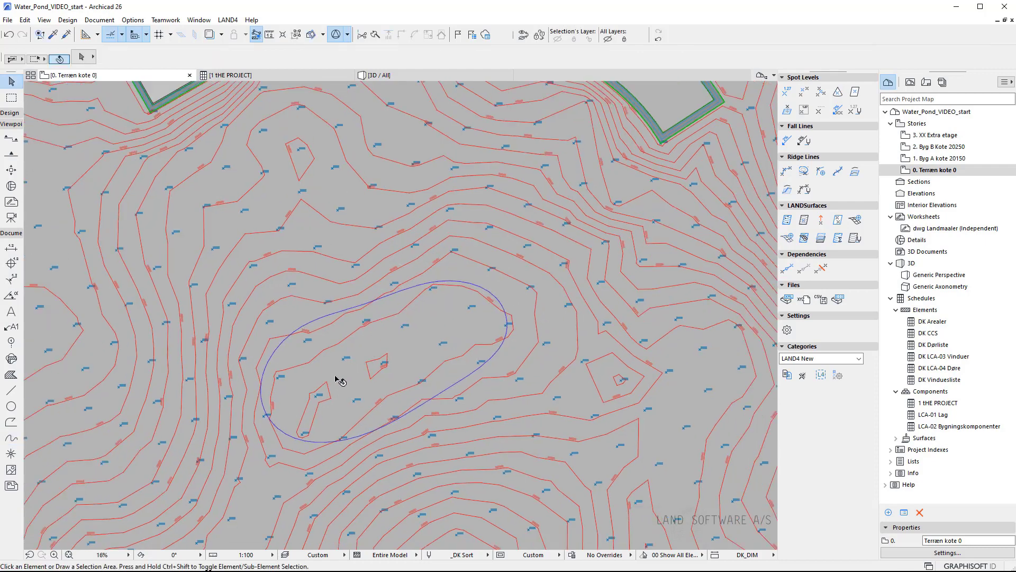
pyautogui.scroll(-1, 336, 376)
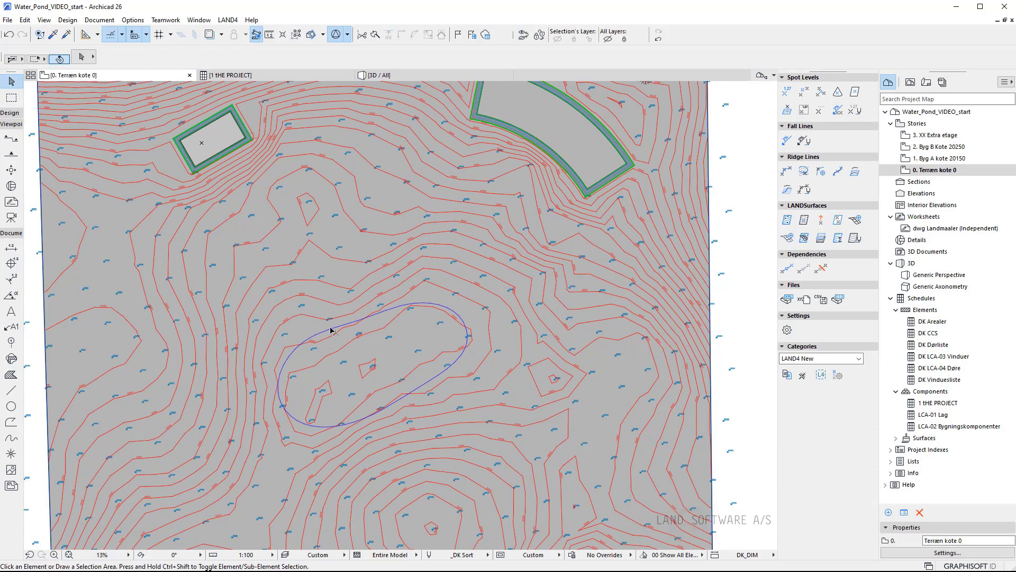
# Step: Place a spot level at elevation 39,25 where the pond outline crosses the 39,25 contour
pyautogui.scroll(4, 333, 344)
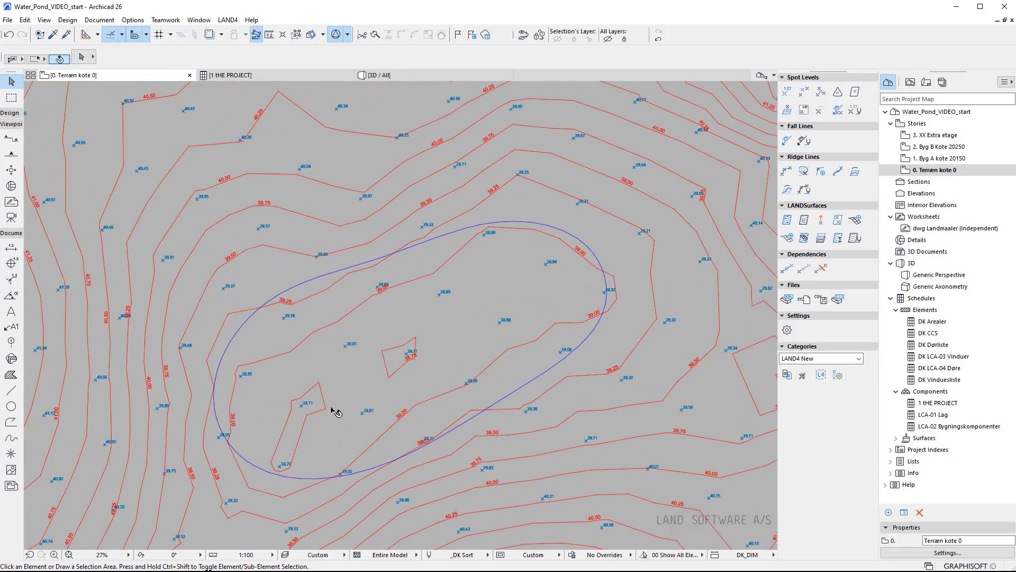
pyautogui.scroll(2, 447, 386)
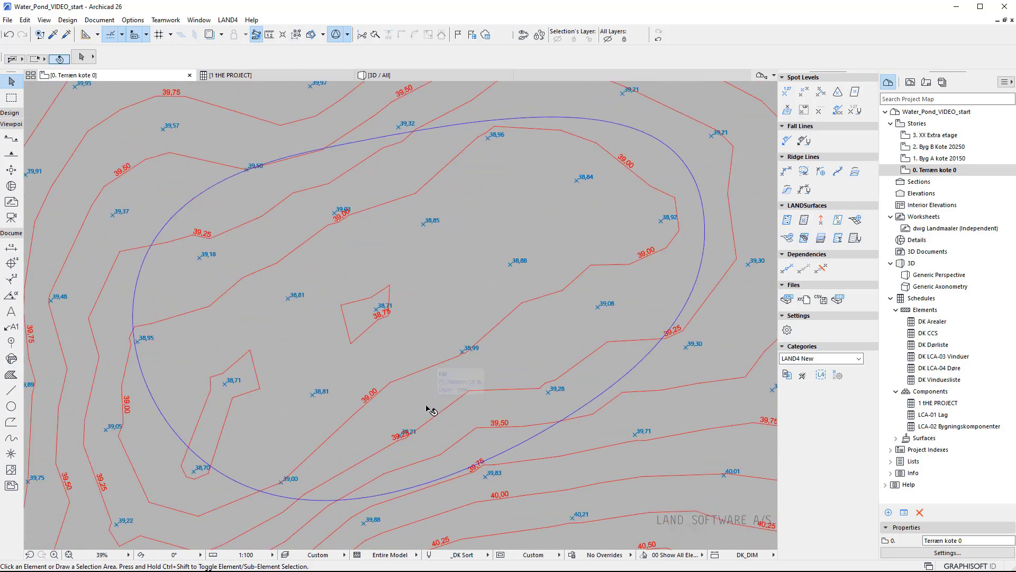
pyautogui.scroll(8, 237, 158)
pyautogui.scroll(-6, 233, 165)
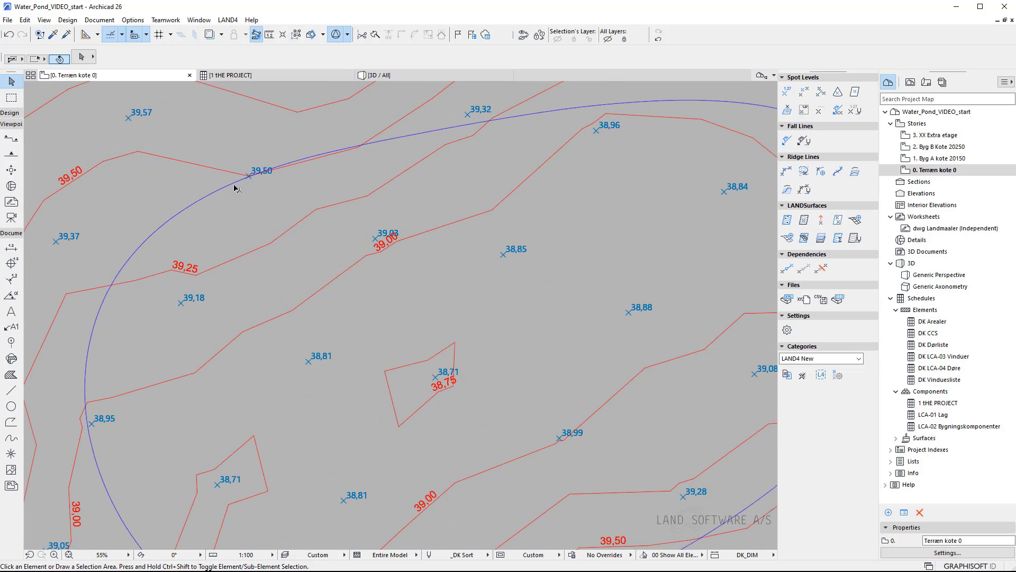
pyautogui.scroll(-2, 236, 188)
pyautogui.moveTo(313, 238); pyautogui.dragTo(288, 262, button='middle')
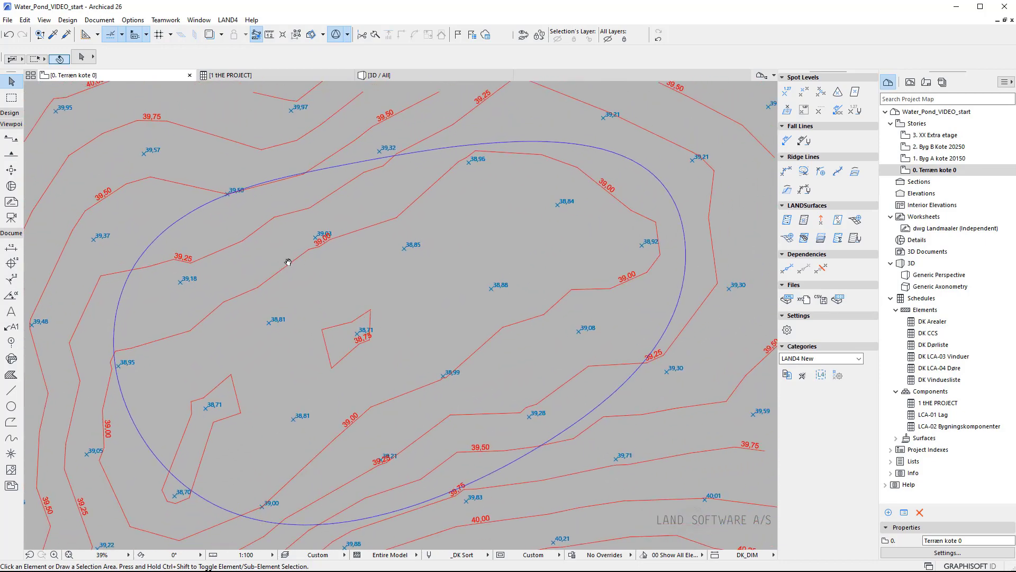
pyautogui.click(787, 91)
pyautogui.moveTo(82, 105); pyautogui.dragTo(143, 134)
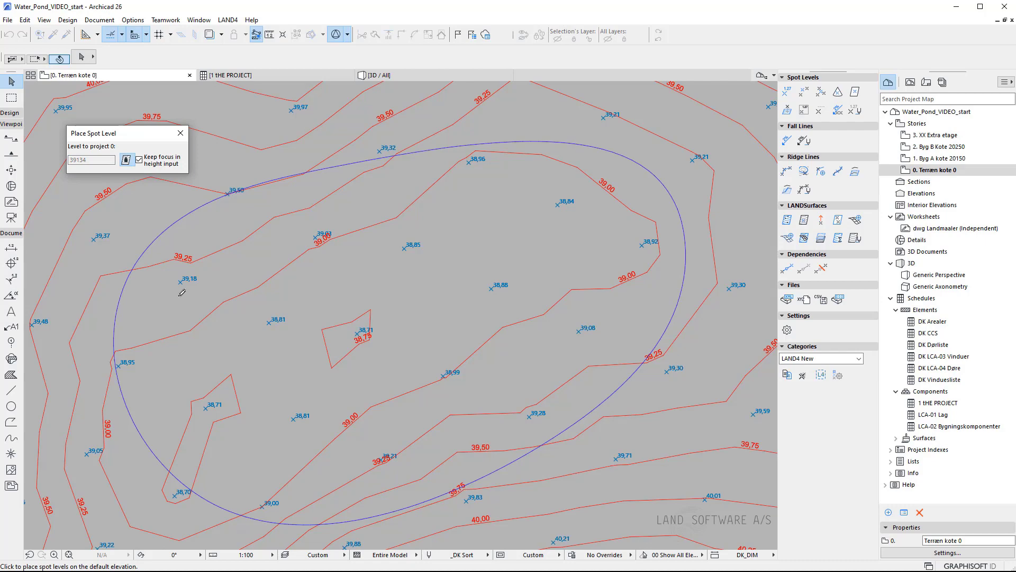
pyautogui.scroll(5, 110, 259)
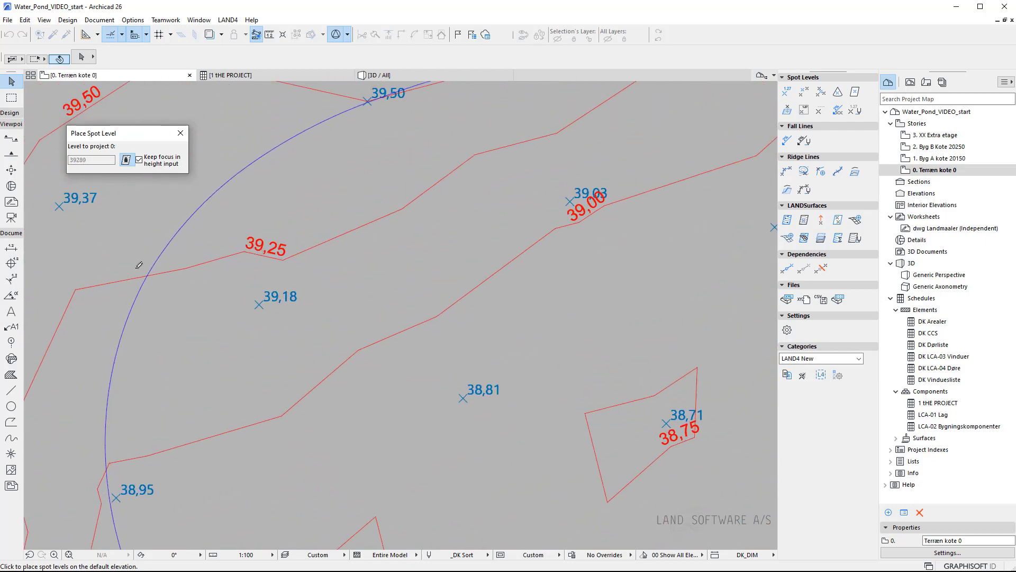
pyautogui.click(162, 280)
pyautogui.press('Escape')
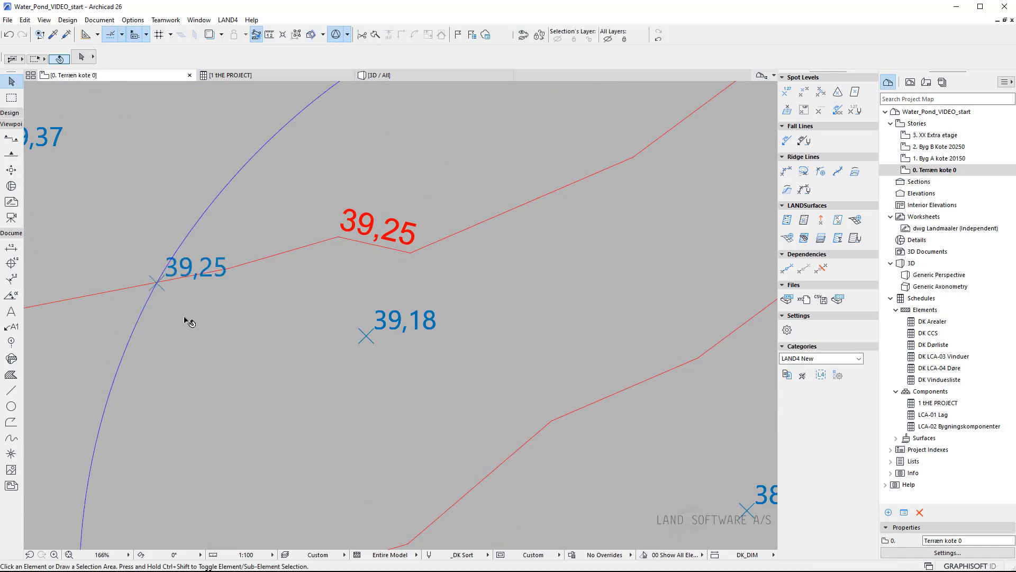
# Step: Select the 39,25 spot level together with the pond outline, then clear the selection
pyautogui.click(162, 283)
pyautogui.keyDown('shift'); pyautogui.click(143, 313); pyautogui.keyUp('shift')
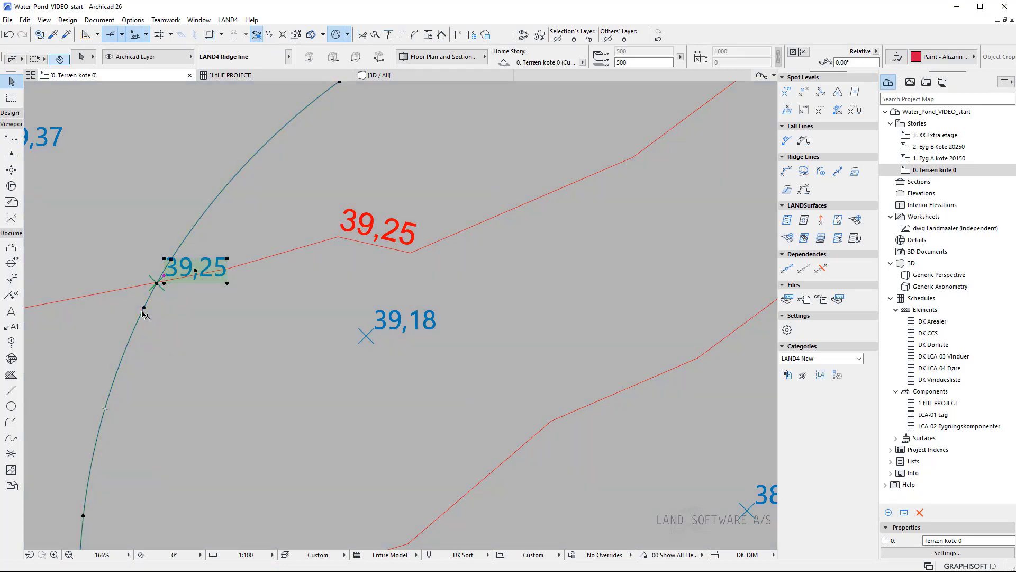
pyautogui.click(157, 337)
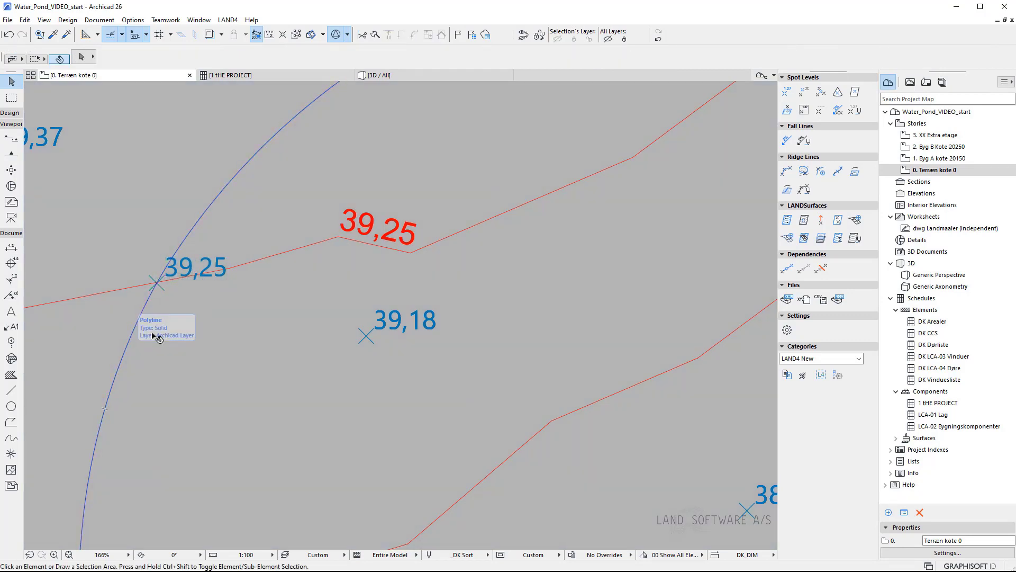
# Step: Create a ridge line from the 39,25 spot level and the closed pond outline polyline
pyautogui.click(159, 288)
pyautogui.keyDown('shift'); pyautogui.click(144, 315); pyautogui.keyUp('shift')
pyautogui.scroll(-10, 164, 325)
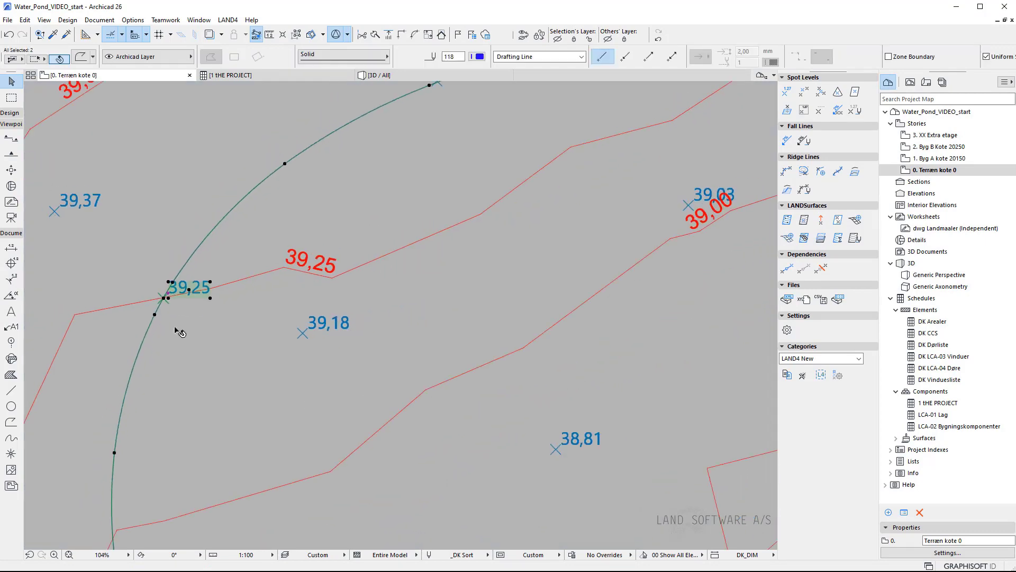
pyautogui.scroll(-3, 162, 325)
pyautogui.click(786, 171)
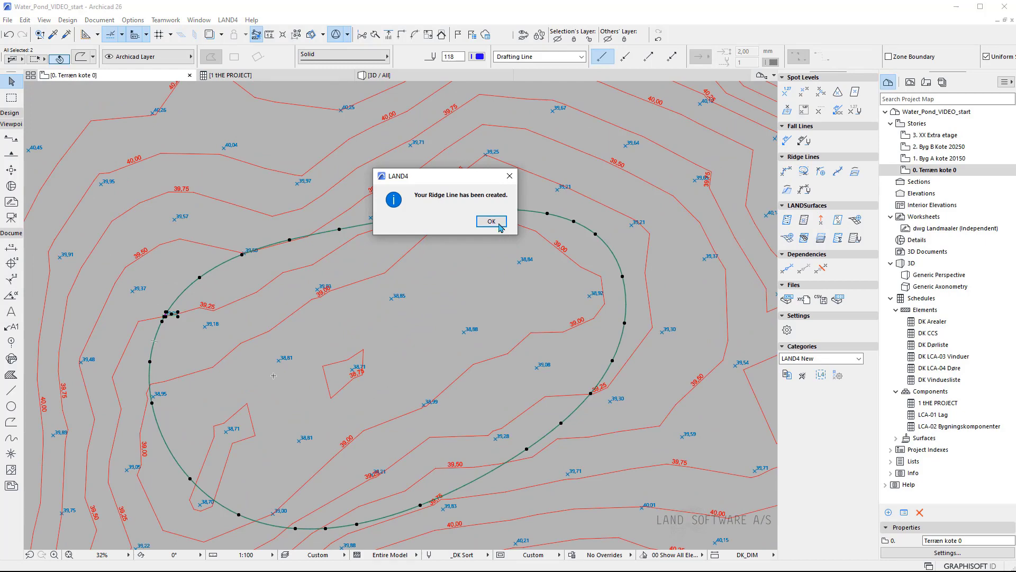
pyautogui.click(491, 222)
pyautogui.click(483, 257)
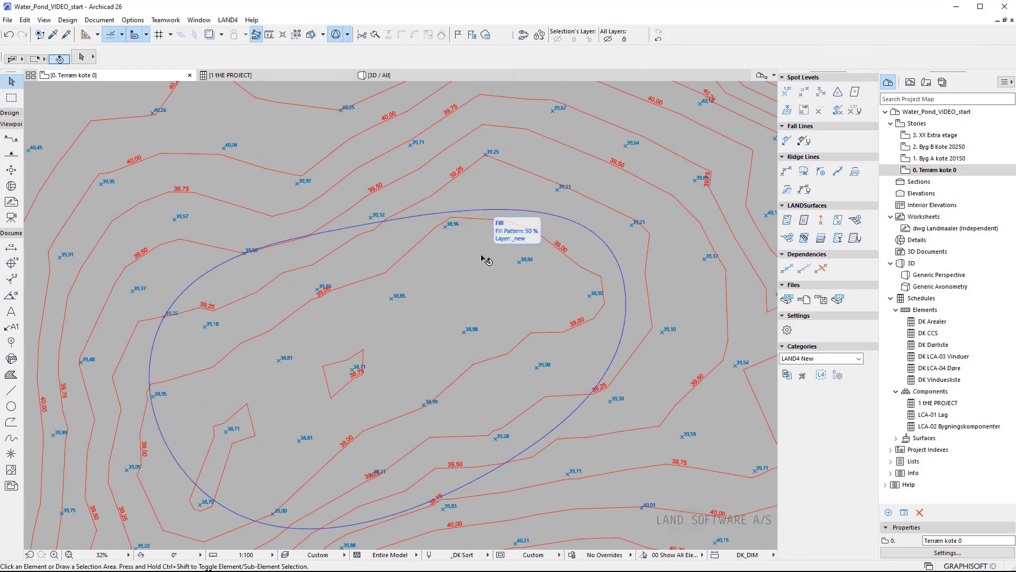
# Step: Hide the _existing layer in the 3D view and inspect the pond outline against the new terrain
pyautogui.click(387, 75)
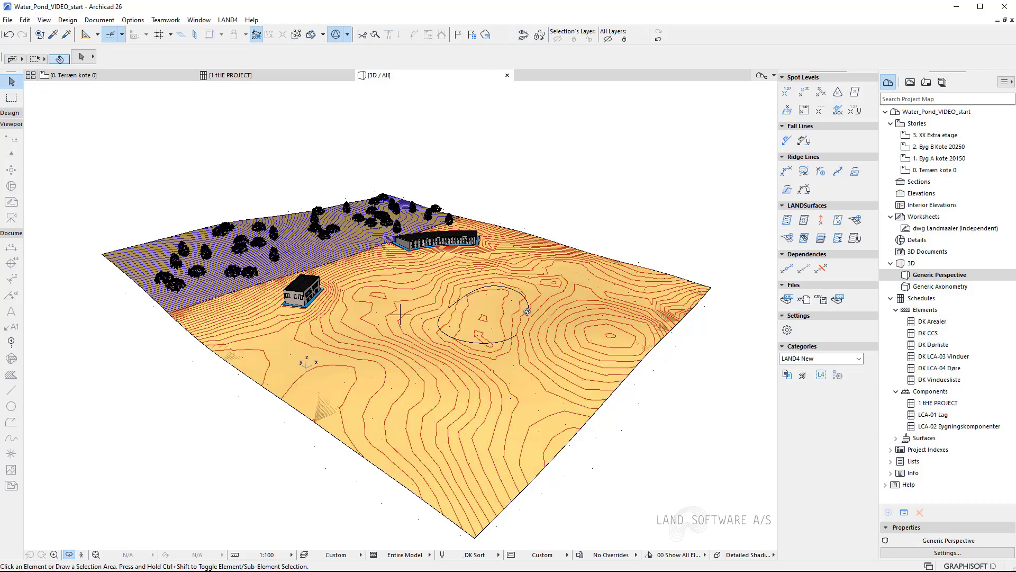
pyautogui.moveTo(540, 308); pyautogui.dragTo(505, 319)
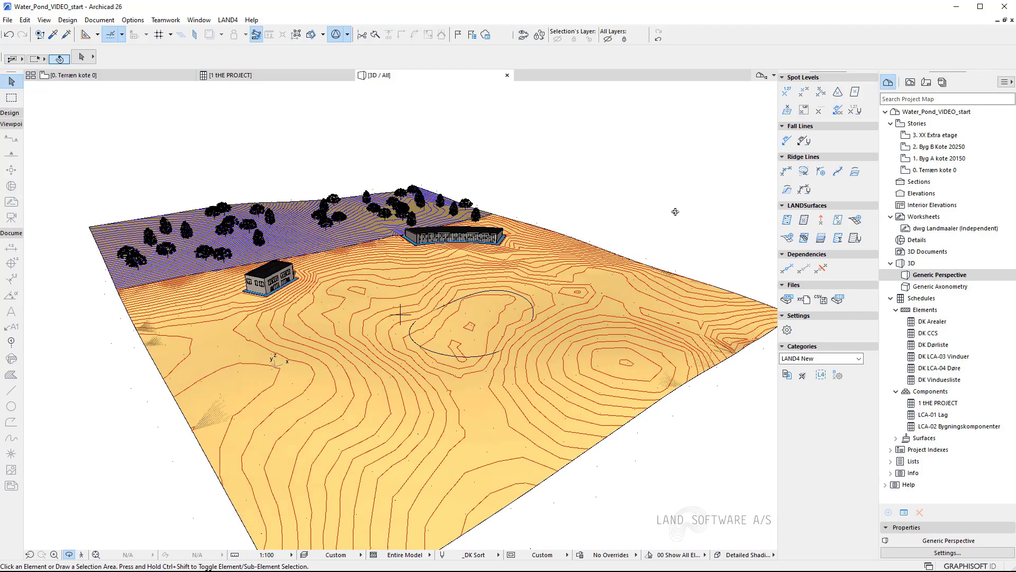
pyautogui.hotkey('ctrl', 'l')
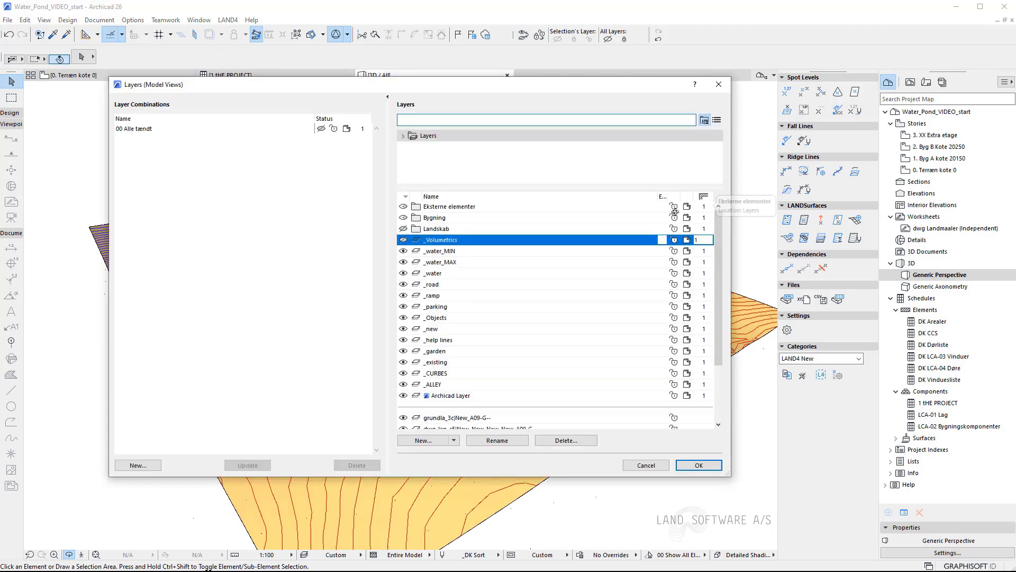
pyautogui.click(407, 363)
pyautogui.click(698, 464)
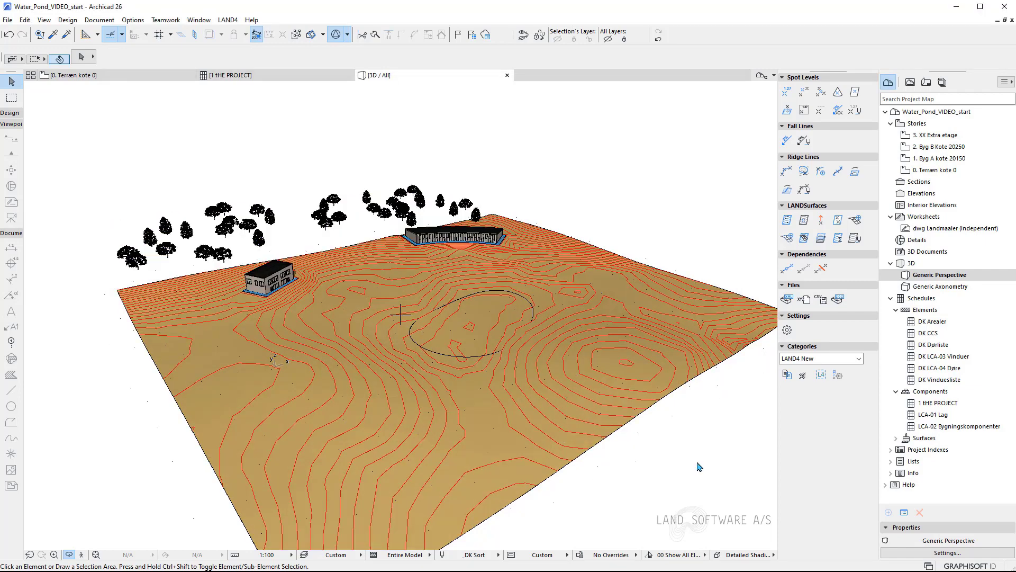
pyautogui.scroll(5, 551, 320)
pyautogui.scroll(3, 496, 345)
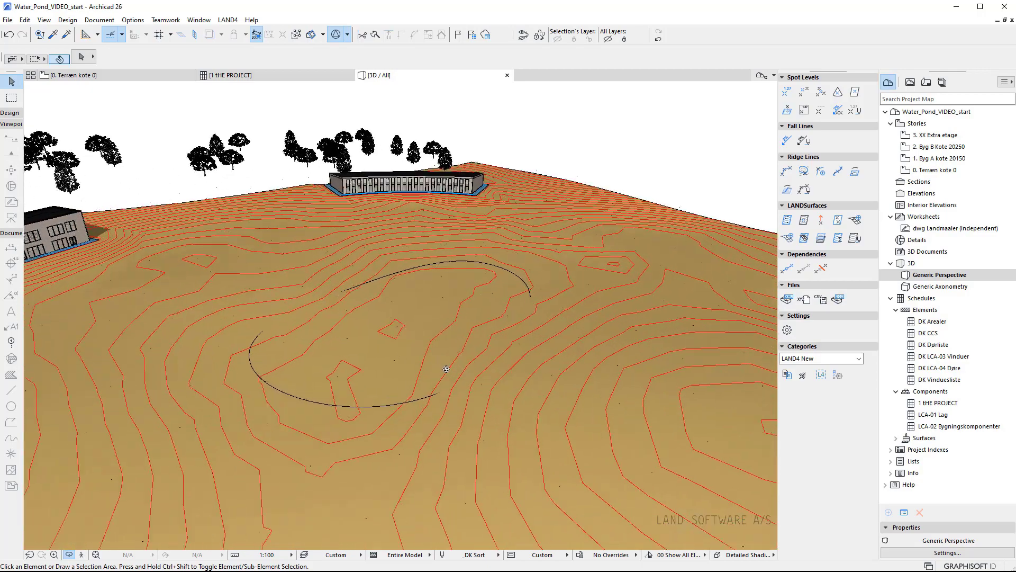
pyautogui.moveTo(447, 350); pyautogui.dragTo(423, 356, button='middle')
pyautogui.moveTo(303, 411); pyautogui.dragTo(333, 407)
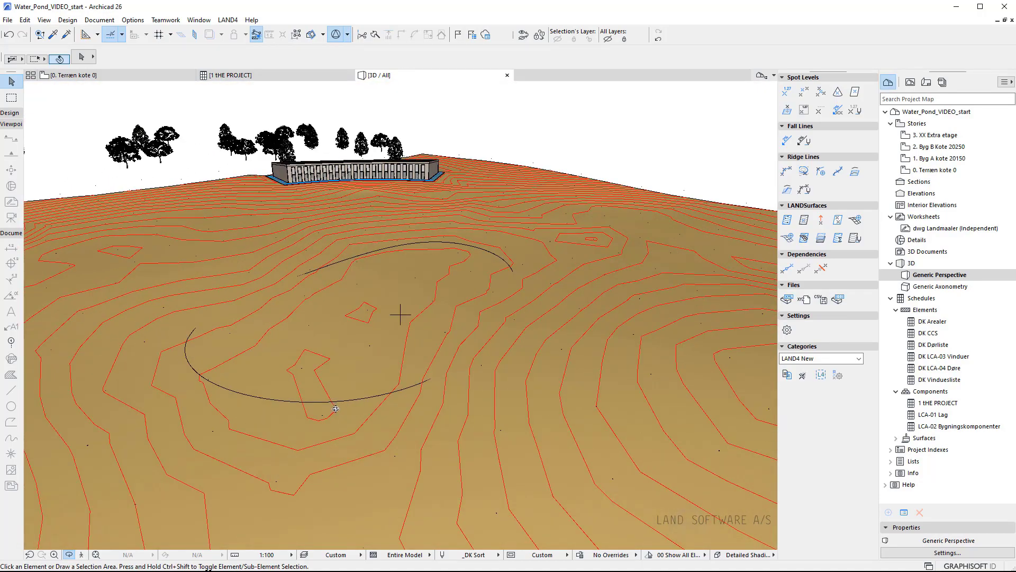
pyautogui.moveTo(335, 408); pyautogui.dragTo(293, 417)
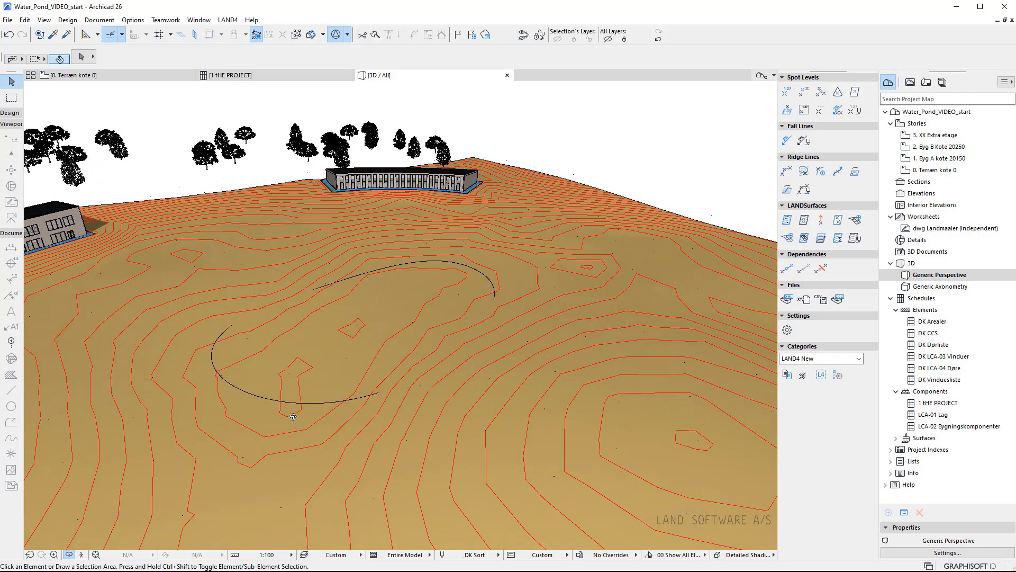
pyautogui.click(163, 71)
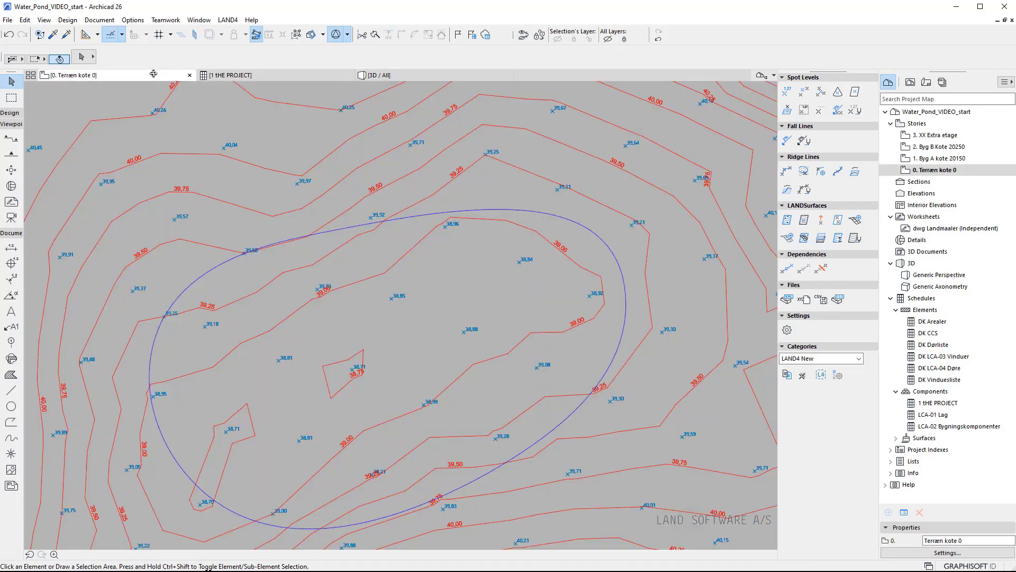
# Step: Use Create LANDsurface to gather the spot levels inside and around the pond outline, exclude the outline's own 39,25 level, and delete them
pyautogui.scroll(-2, 312, 293)
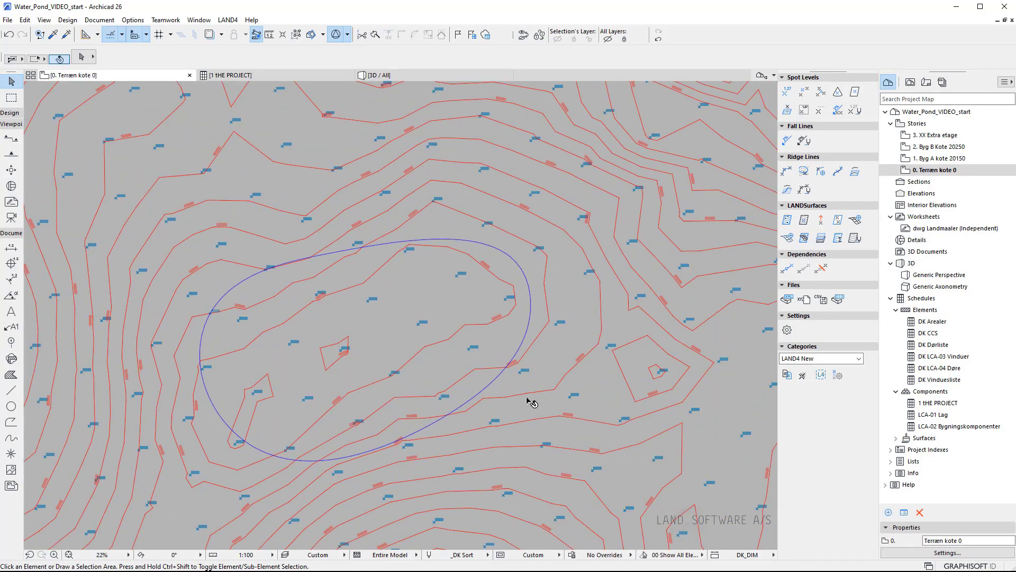
pyautogui.click(787, 220)
pyautogui.click(453, 309)
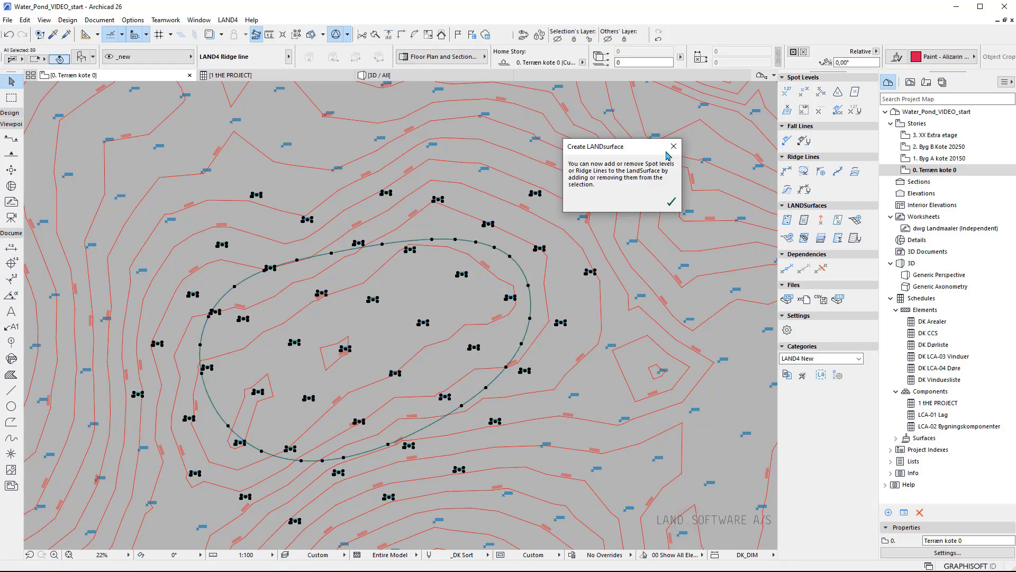
pyautogui.click(672, 147)
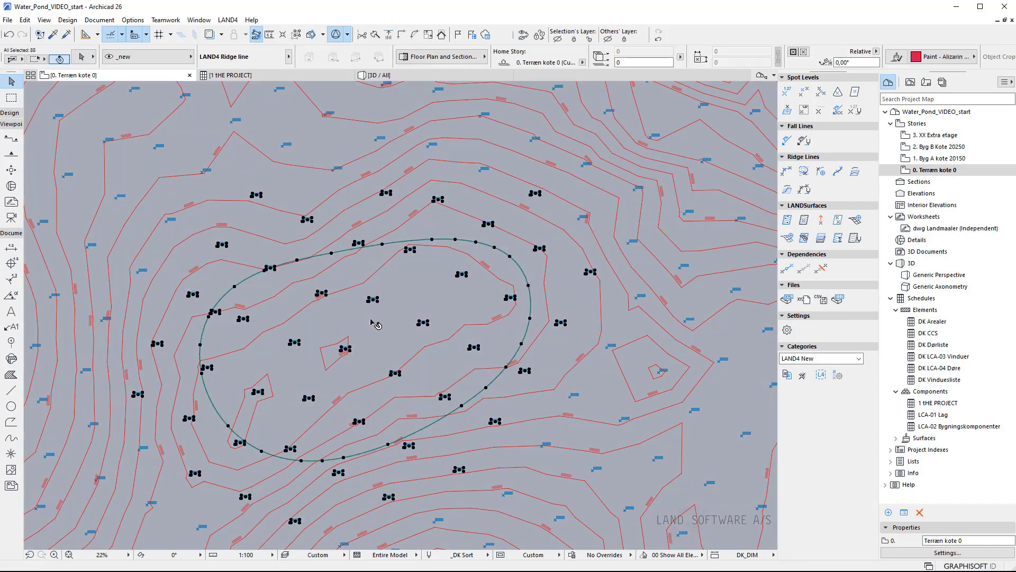
pyautogui.keyDown('shift'); pyautogui.click(371, 321); pyautogui.keyUp('shift')
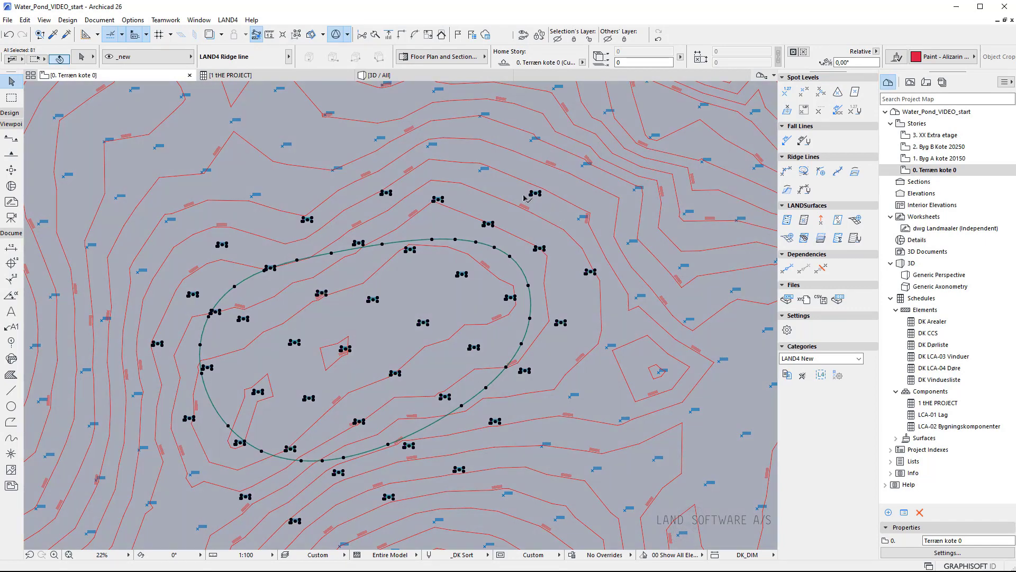
pyautogui.keyDown('shift'); pyautogui.click(532, 196); pyautogui.keyUp('shift')
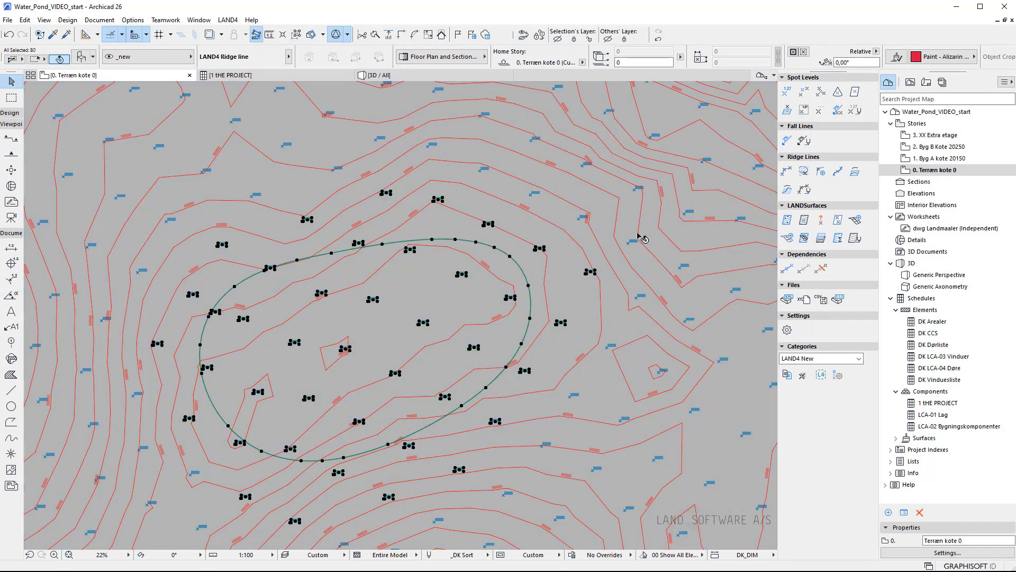
pyautogui.press('Escape')
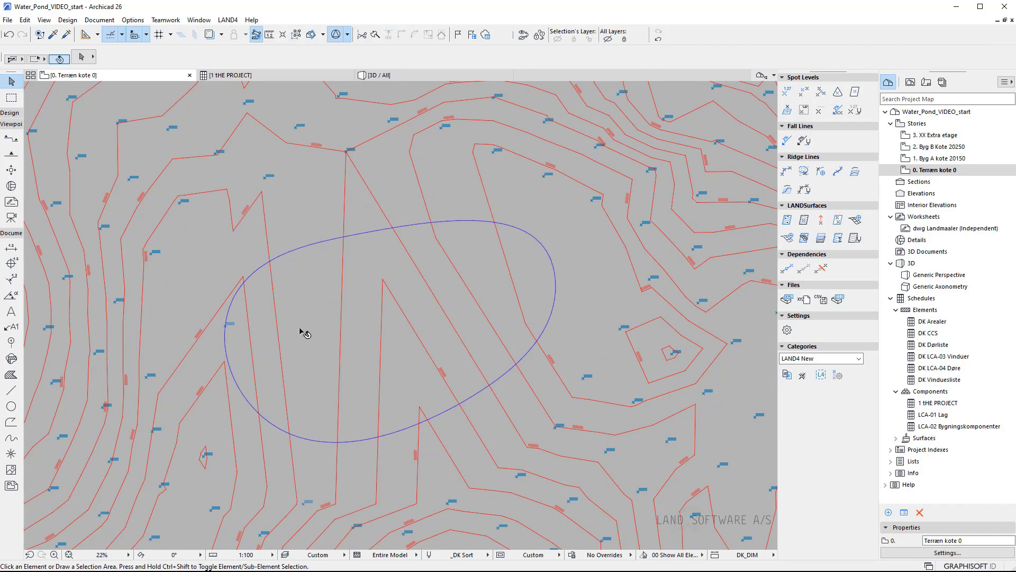
# Step: Add the pond outline's ridge line to the new terrain's LANDSurface after checking the terrain in plan and 3D
pyautogui.scroll(5, 249, 344)
pyautogui.scroll(-3, 223, 342)
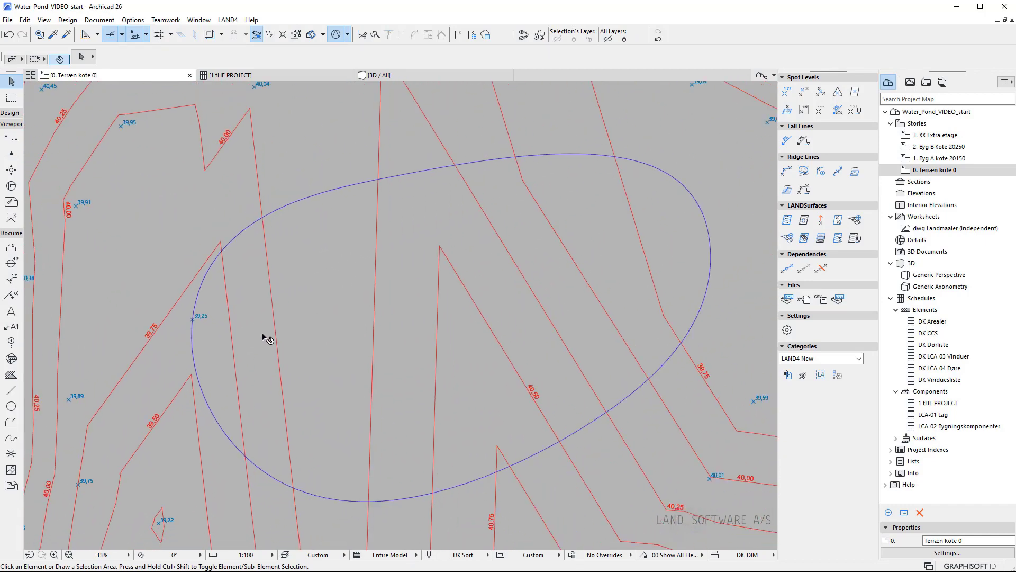
pyautogui.click(380, 76)
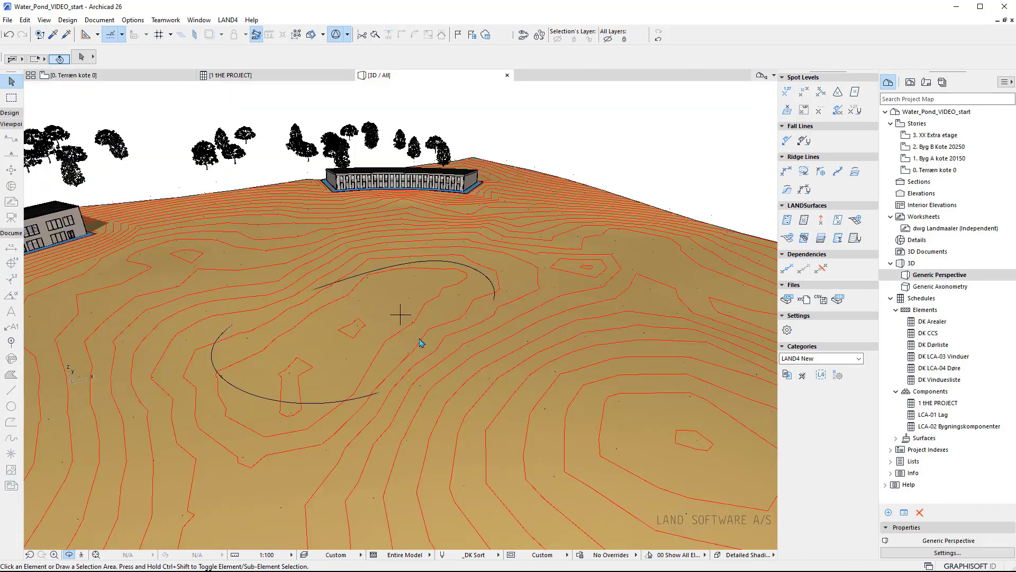
pyautogui.keyDown('shift'); pyautogui.moveTo(420, 340); pyautogui.dragTo(398, 358, button='middle'); pyautogui.keyUp('shift')
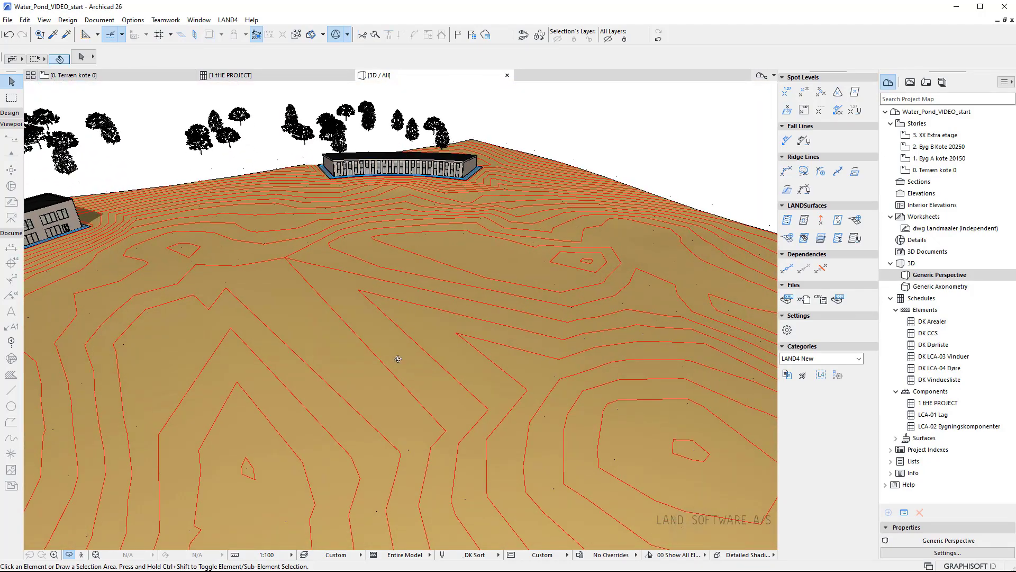
pyautogui.click(165, 76)
pyautogui.click(378, 303)
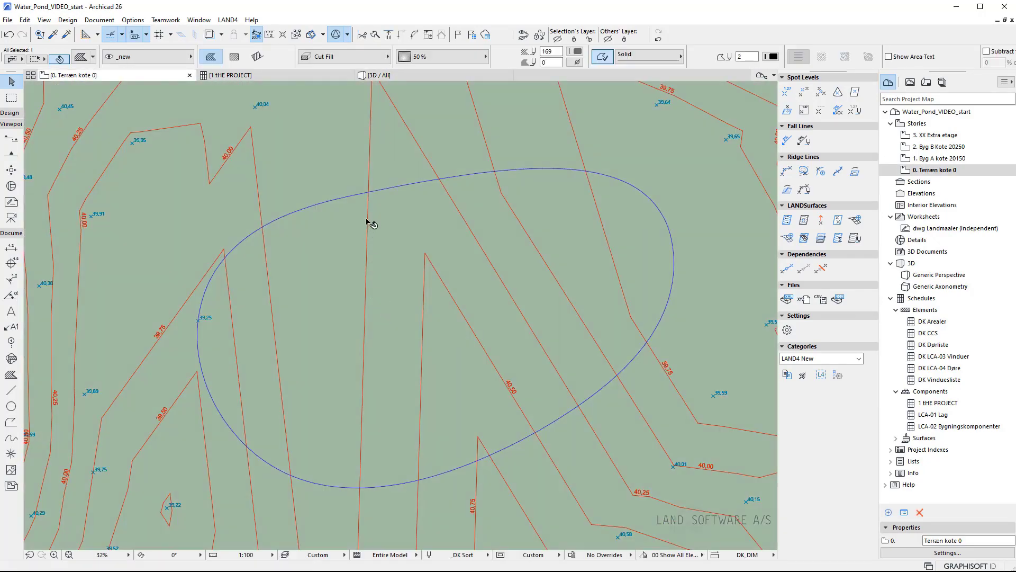
pyautogui.click(366, 194)
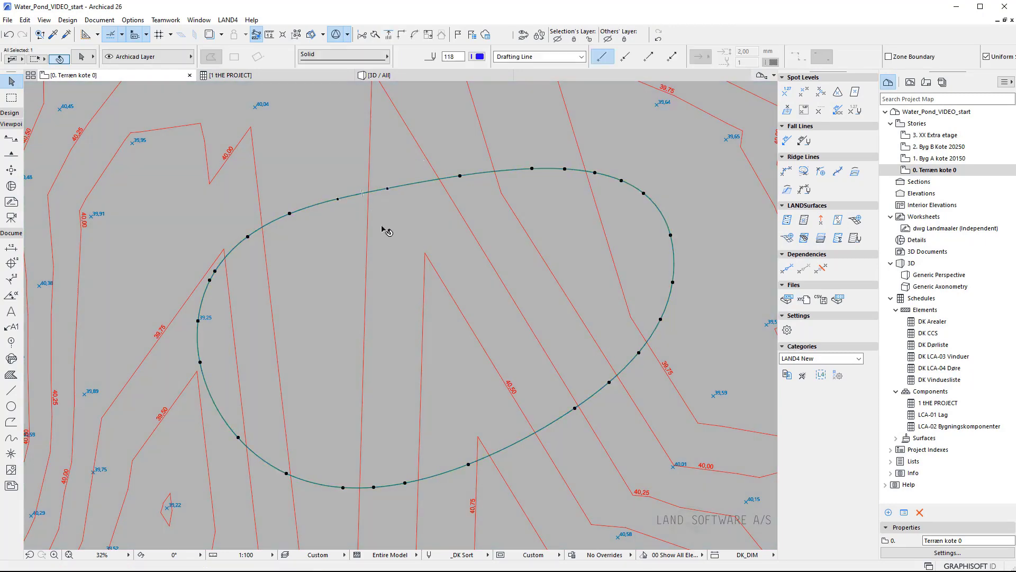
pyautogui.keyDown('shift'); pyautogui.click(382, 229); pyautogui.keyUp('shift')
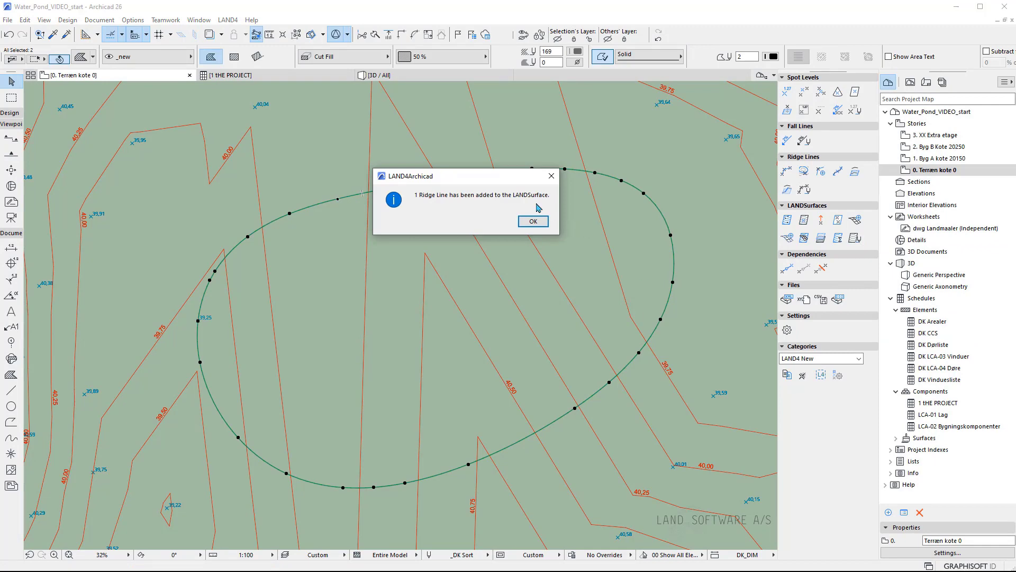
pyautogui.click(534, 221)
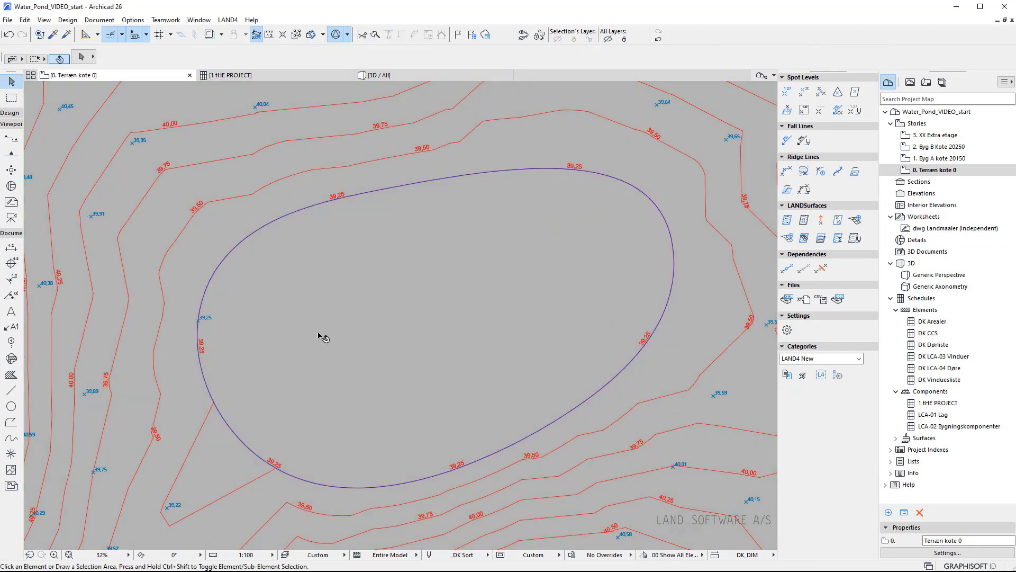
# Step: Delete the stray 39,22 spot level just outside the lower-left part of the pond outline
pyautogui.scroll(-4, 323, 337)
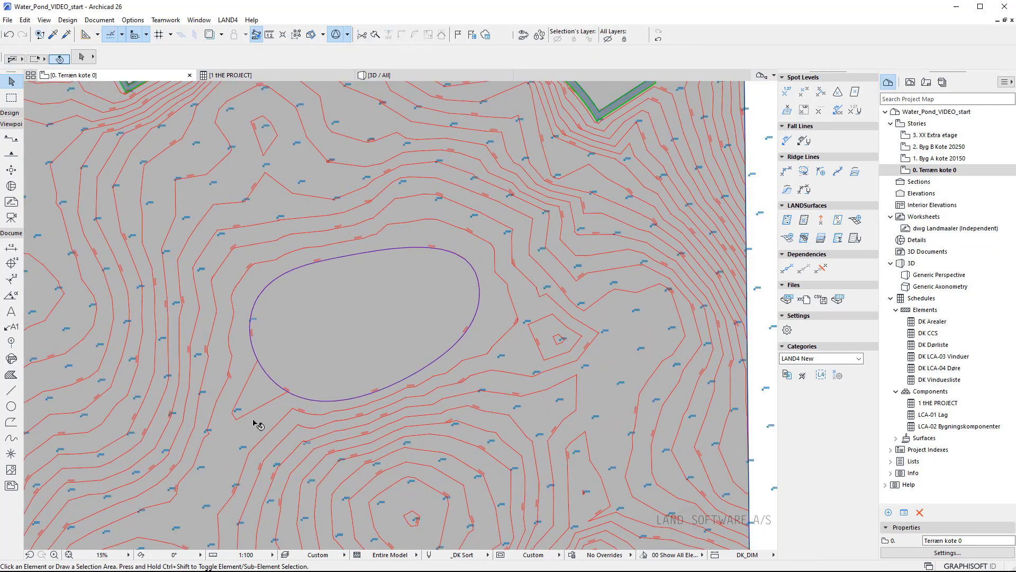
pyautogui.click(239, 410)
pyautogui.press('Delete')
pyautogui.scroll(7, 268, 329)
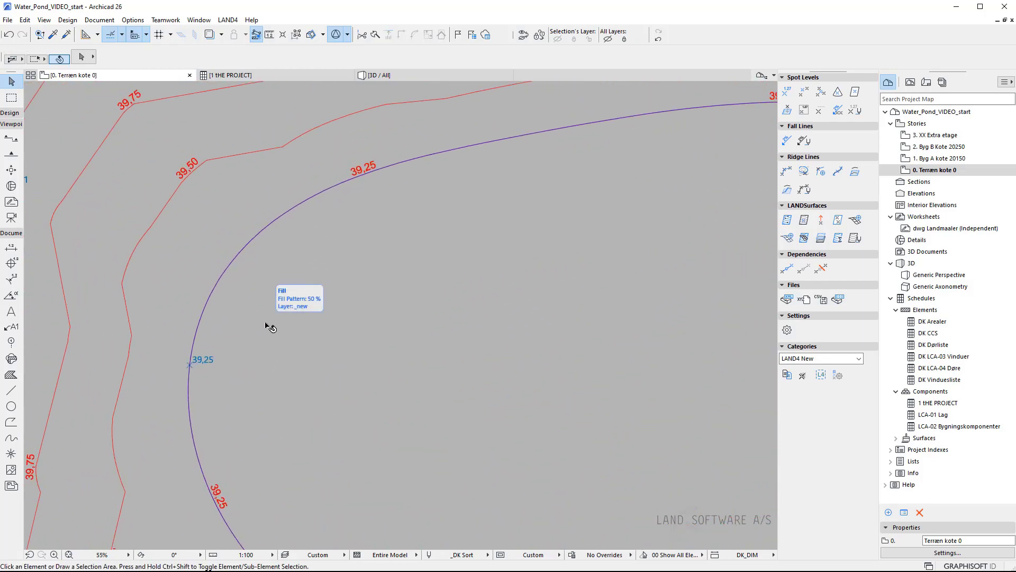
pyautogui.scroll(-4, 165, 241)
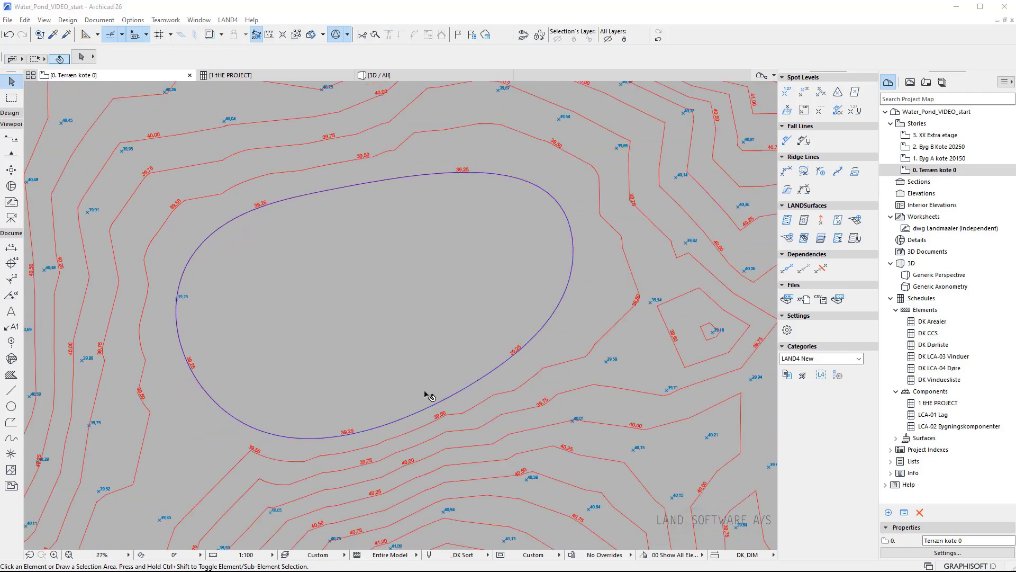
# Step: Copy the pond outline and paste it in place, including its connected ridge line and spot levels
pyautogui.click(457, 393)
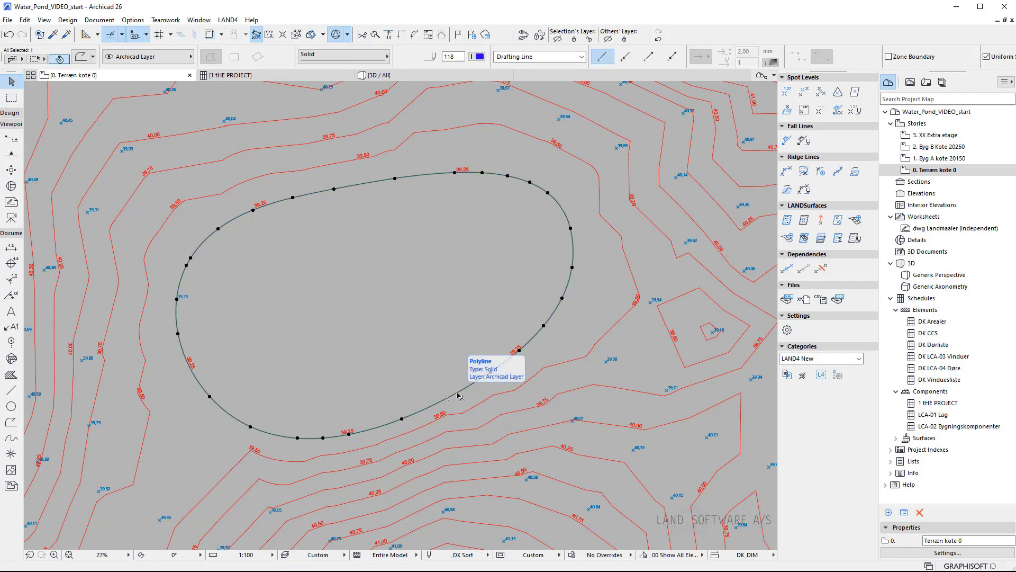
pyautogui.hotkey('ctrl', 'c')
pyautogui.hotkey('ctrl', 'v')
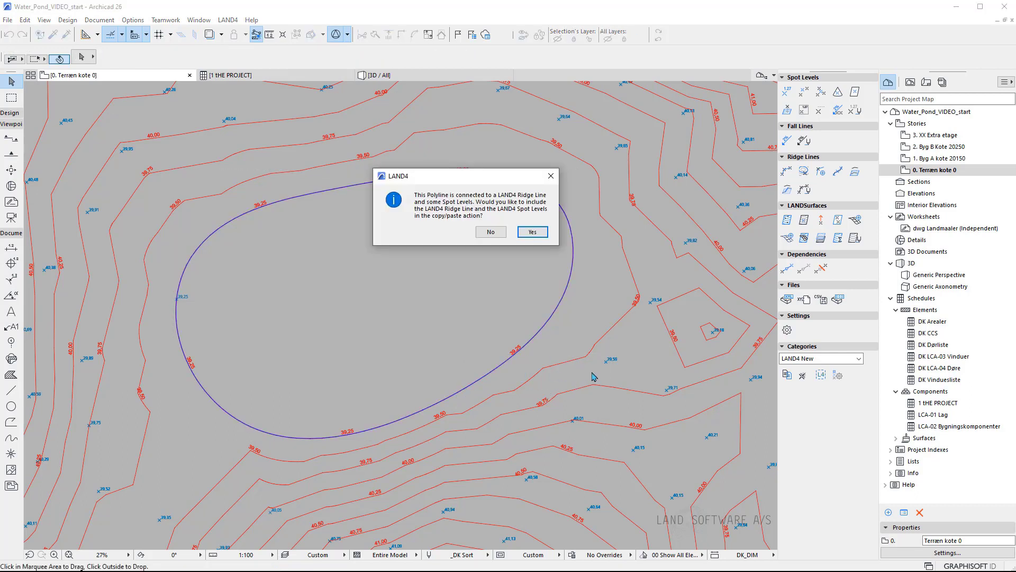
pyautogui.click(533, 234)
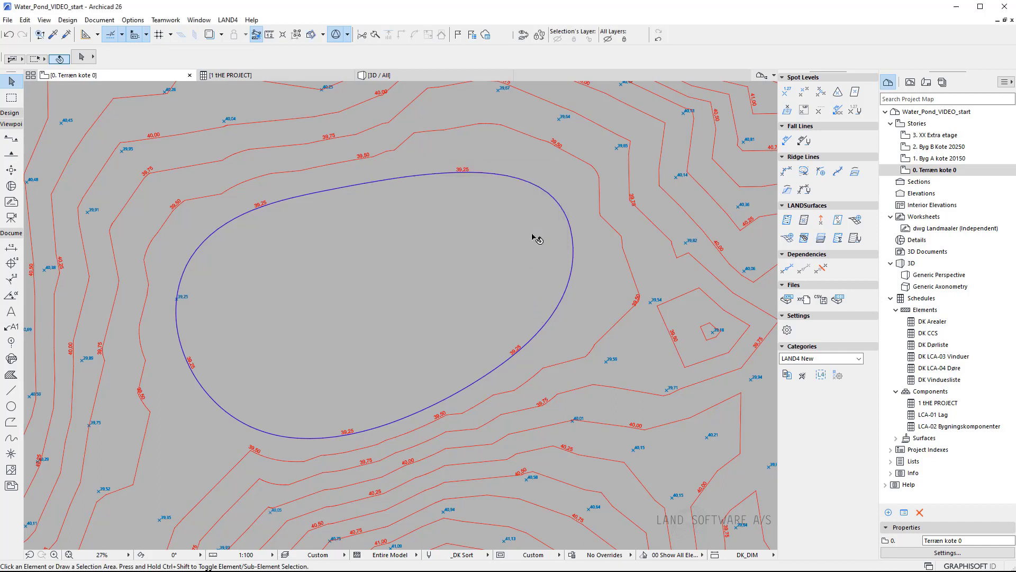
# Step: Offset the pasted pond outline inward by a distance of about 8040 to form a smaller inner outline
pyautogui.click(461, 394)
pyautogui.click(454, 394)
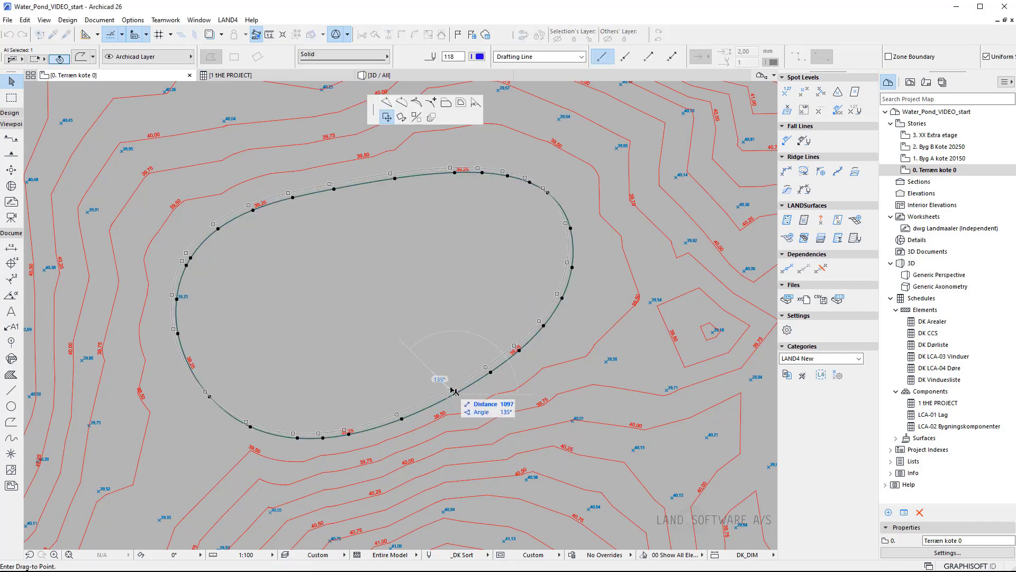
pyautogui.click(460, 103)
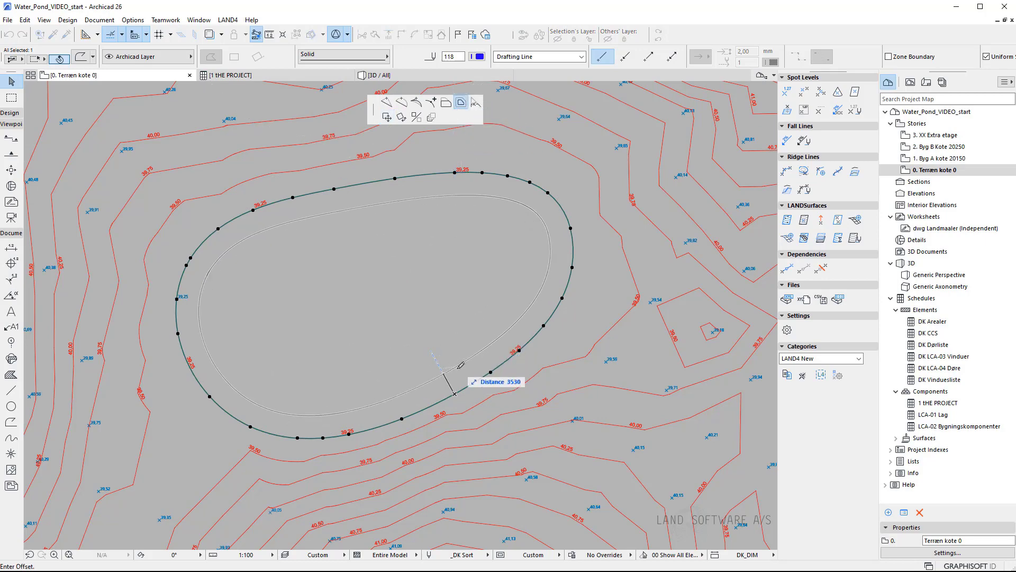
pyautogui.scroll(2, 455, 346)
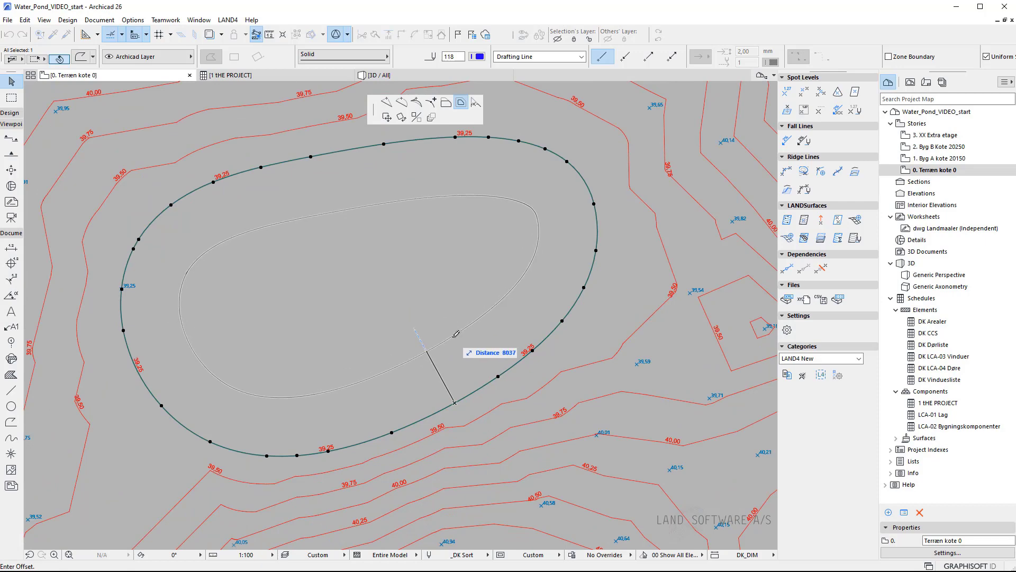
pyautogui.click(456, 334)
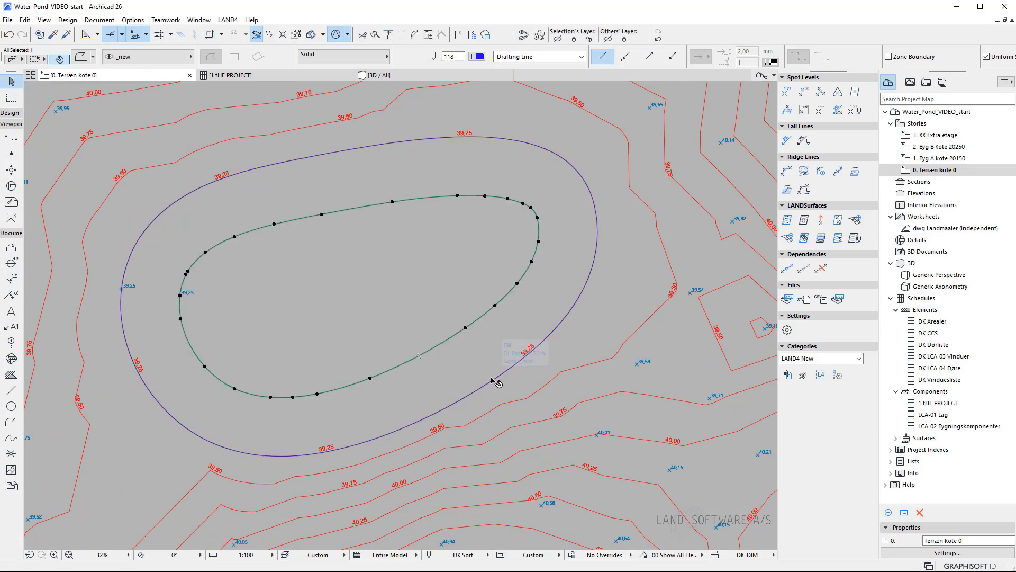
pyautogui.scroll(3, 121, 290)
pyautogui.scroll(2, 153, 331)
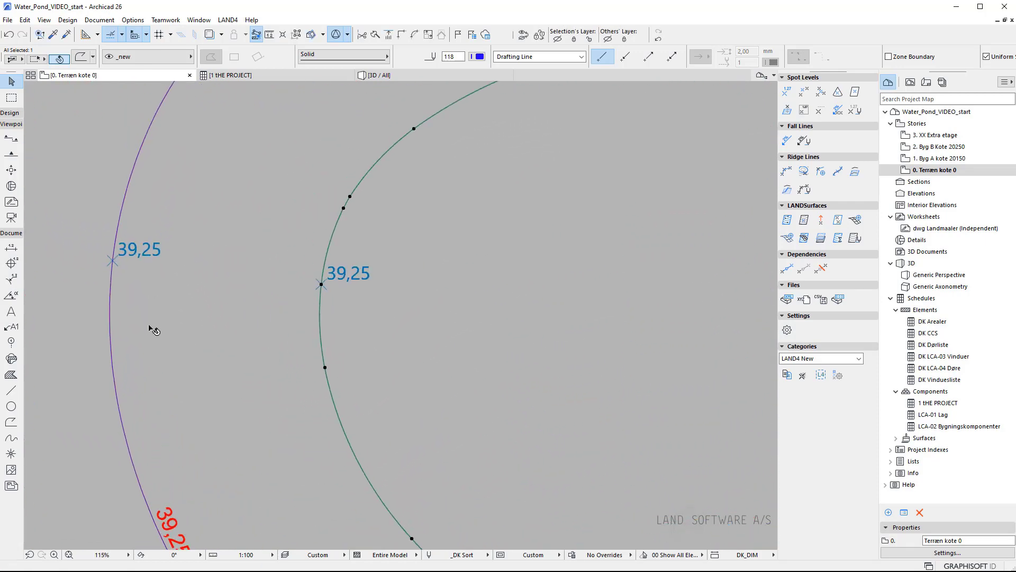
# Step: Lower the inner outline's spot level by 2000 to an elevation of 37,25
pyautogui.click(385, 325)
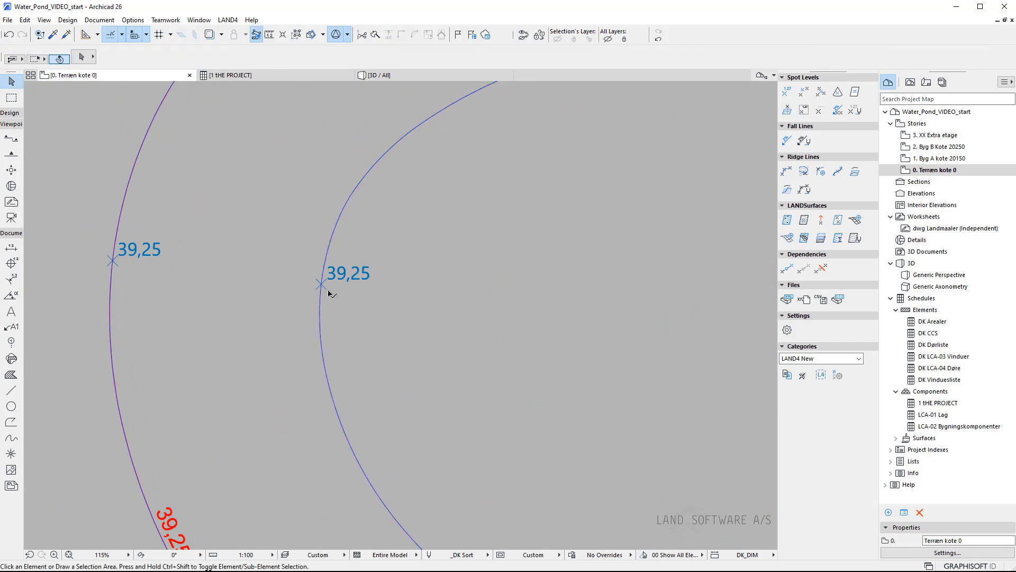
pyautogui.click(325, 277)
pyautogui.rightClick(328, 292)
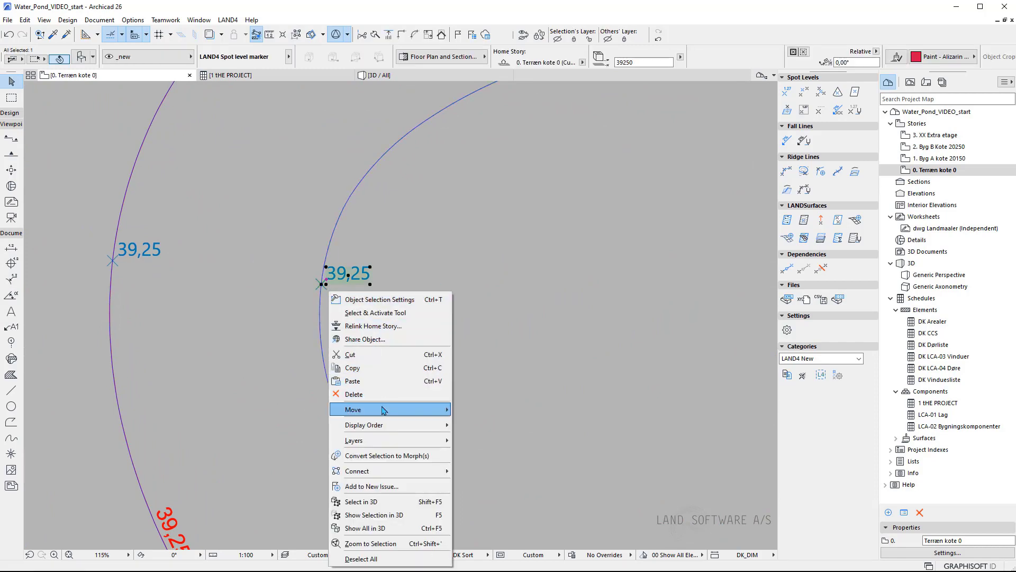
pyautogui.moveTo(385, 410)
pyautogui.click(488, 449)
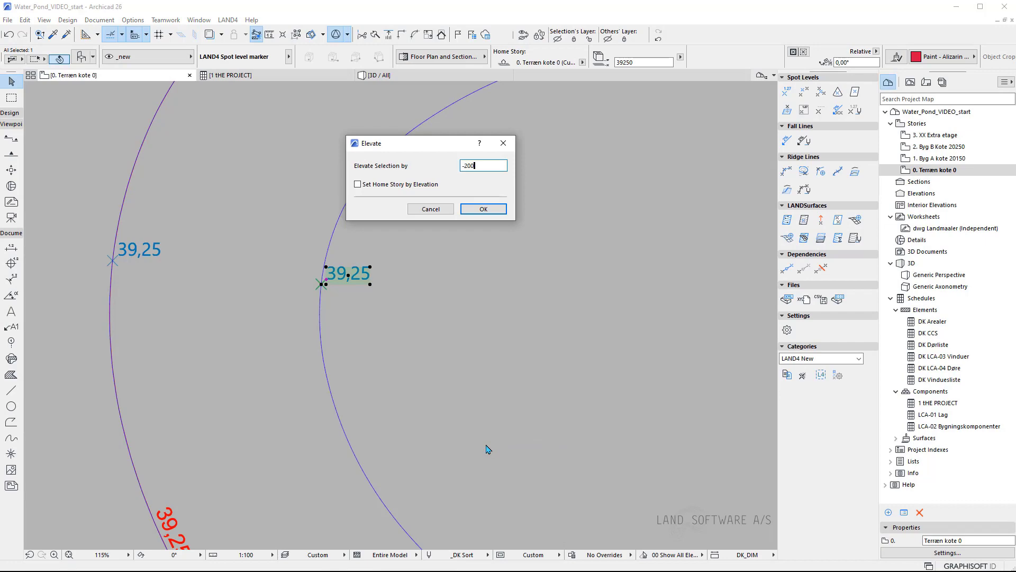
pyautogui.press('Return')
pyautogui.click(488, 449)
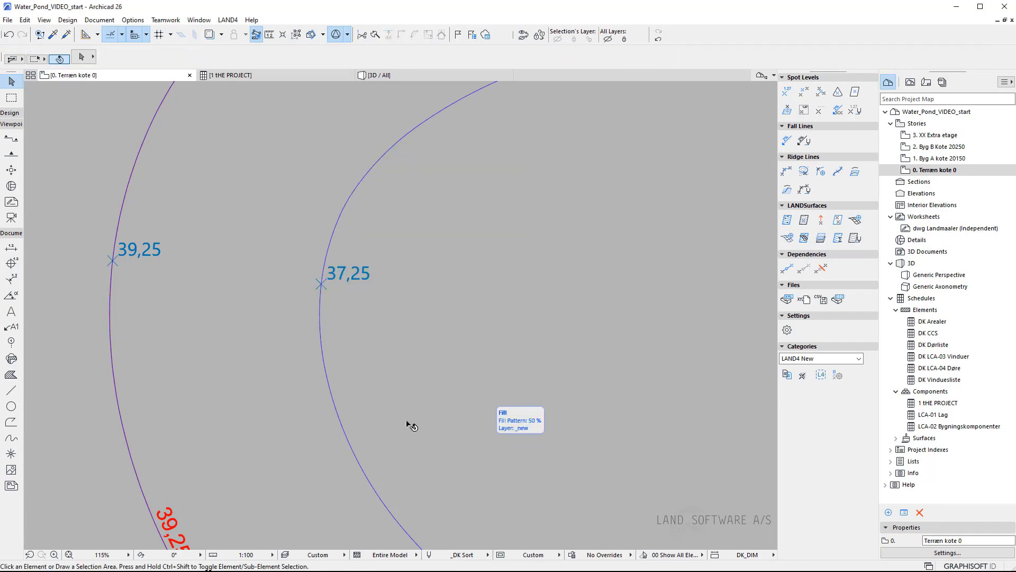
# Step: Add the inner pond outline's ridge line to the new terrain's LANDSurface
pyautogui.scroll(-6, 198, 351)
pyautogui.scroll(1, 209, 350)
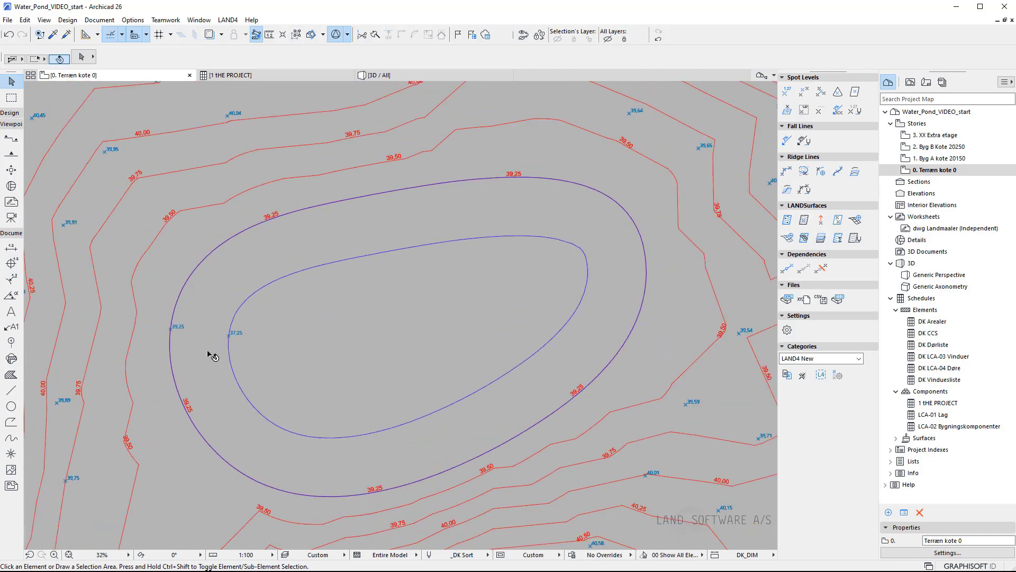
pyautogui.click(230, 367)
pyautogui.keyDown('shift'); pyautogui.click(225, 376); pyautogui.keyUp('shift')
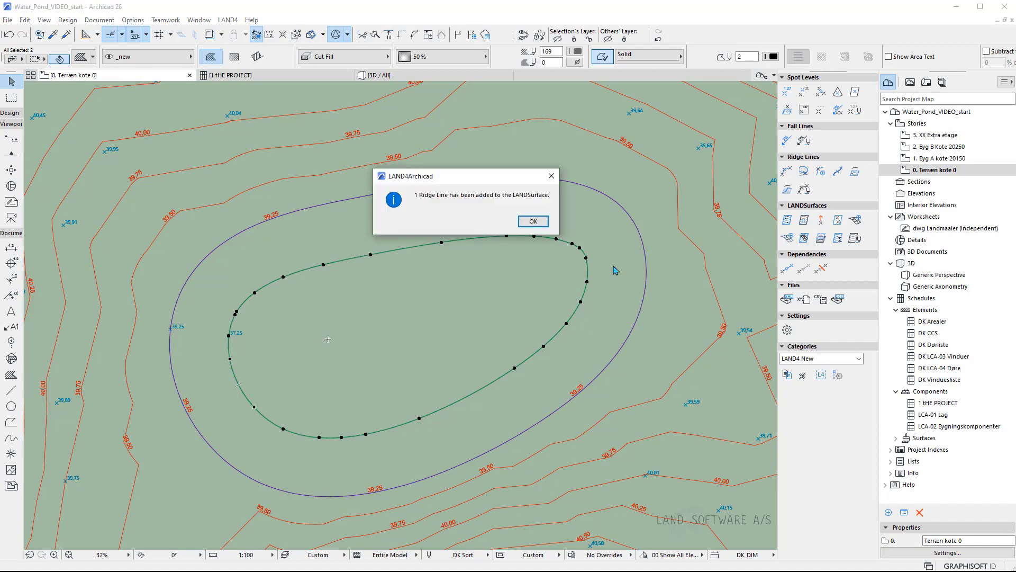
pyautogui.click(538, 223)
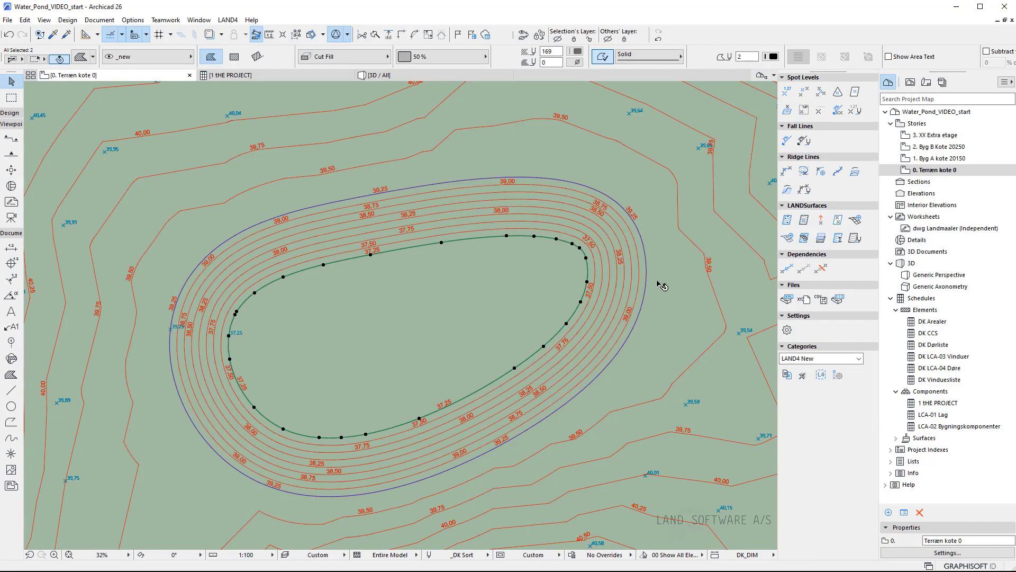
pyautogui.press('Escape')
pyautogui.scroll(1, 237, 335)
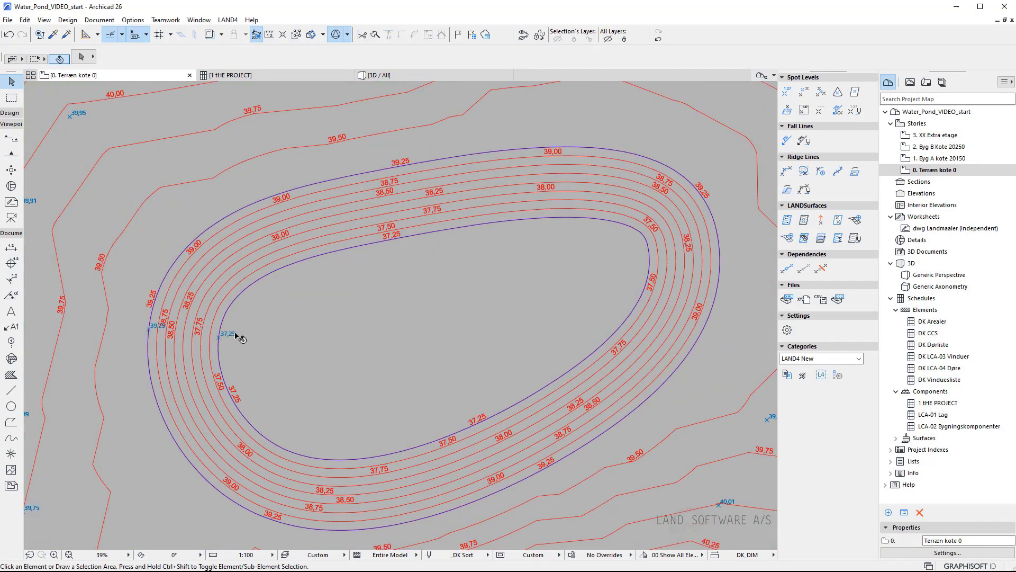
# Step: Examine the pond's shape in the 3D terrain from several angles, and return to the floor plan
pyautogui.click(461, 341)
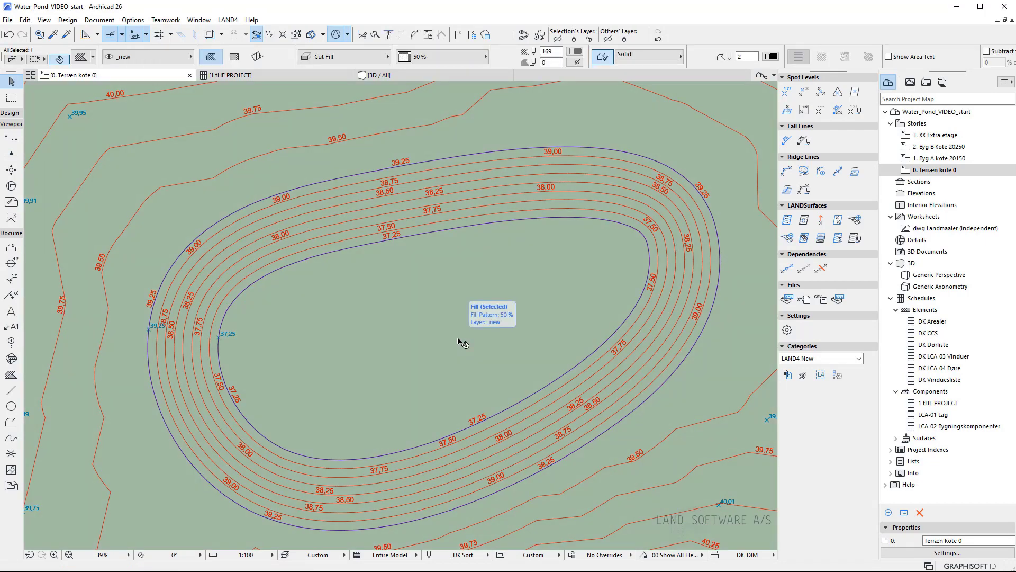
pyautogui.click(400, 78)
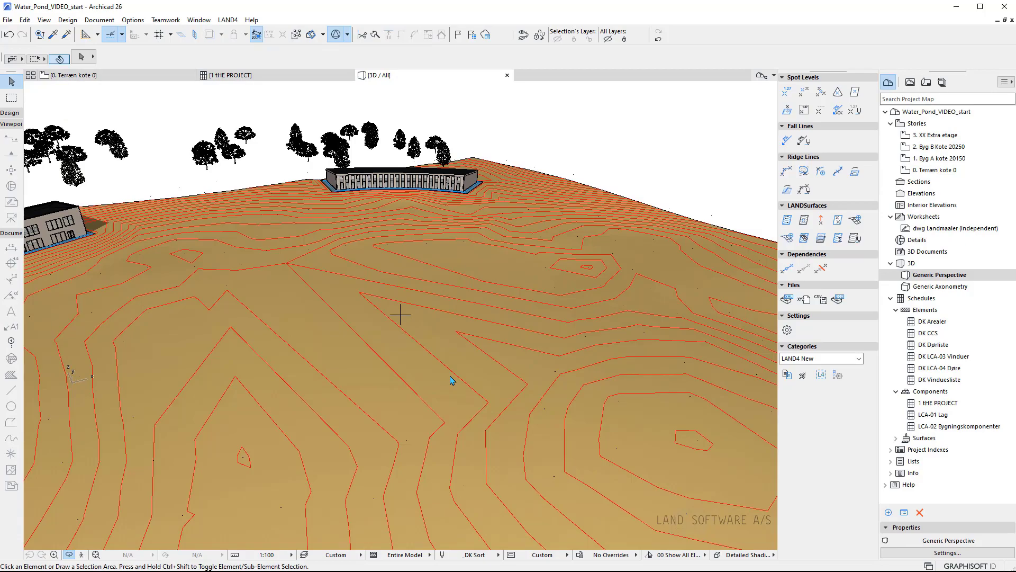
pyautogui.moveTo(357, 412); pyautogui.dragTo(152, 357)
pyautogui.moveTo(582, 368); pyautogui.dragTo(672, 382)
pyautogui.moveTo(290, 382); pyautogui.dragTo(436, 418)
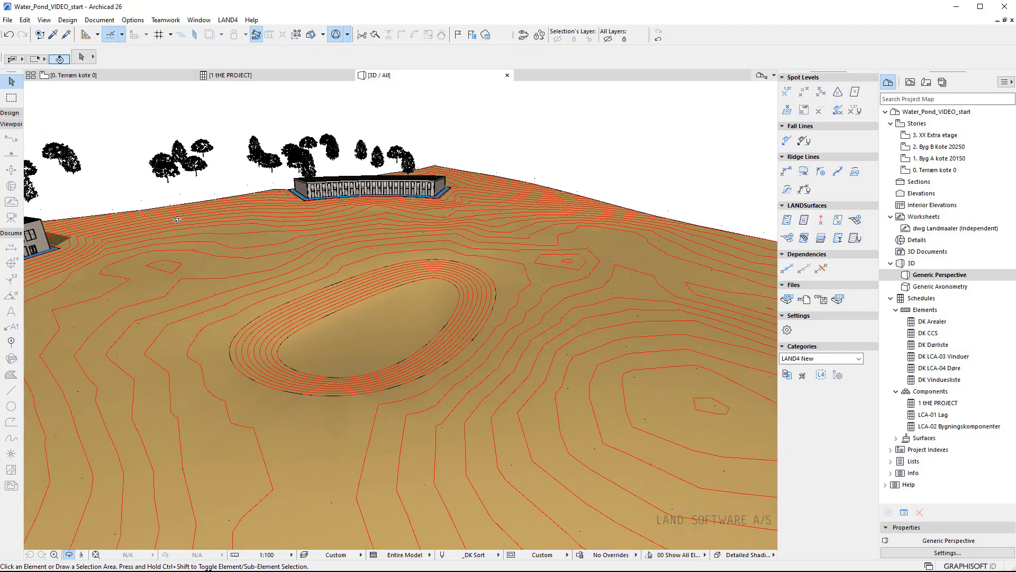
pyautogui.click(135, 75)
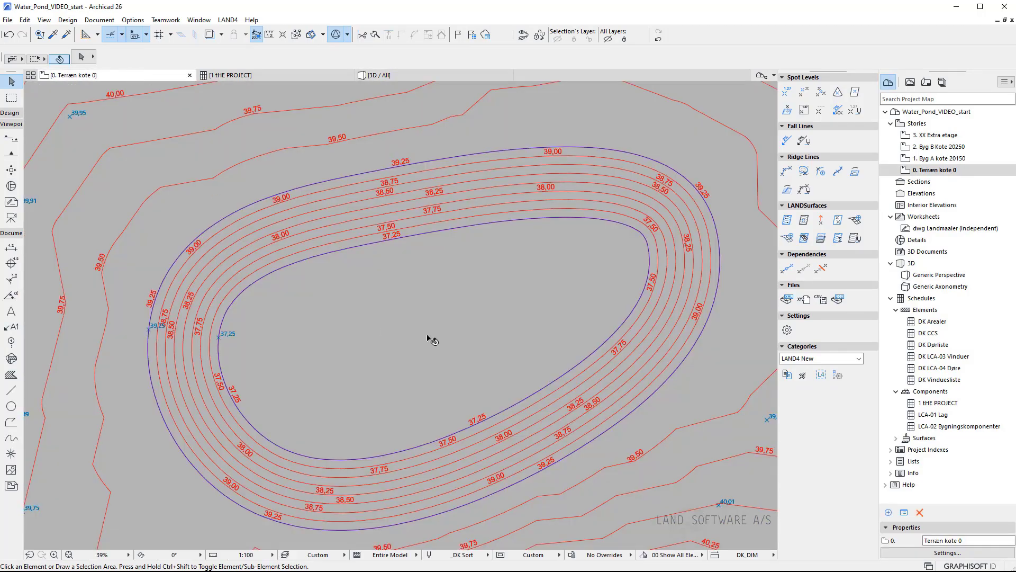
# Step: Set the LANDSurface's minimum distance between level texts to 50000
pyautogui.moveTo(376, 347); pyautogui.dragTo(339, 325, button='middle')
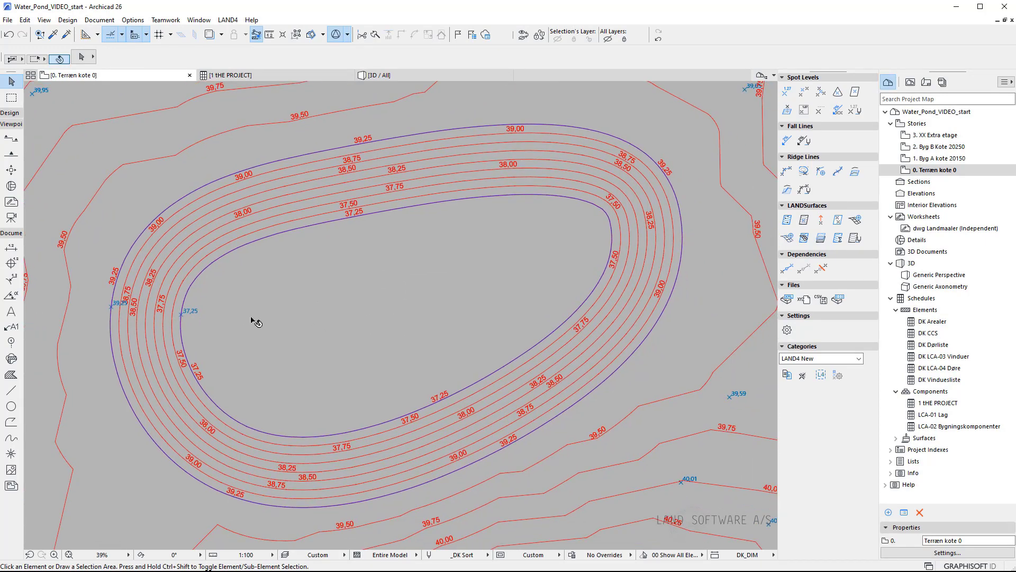
pyautogui.click(348, 314)
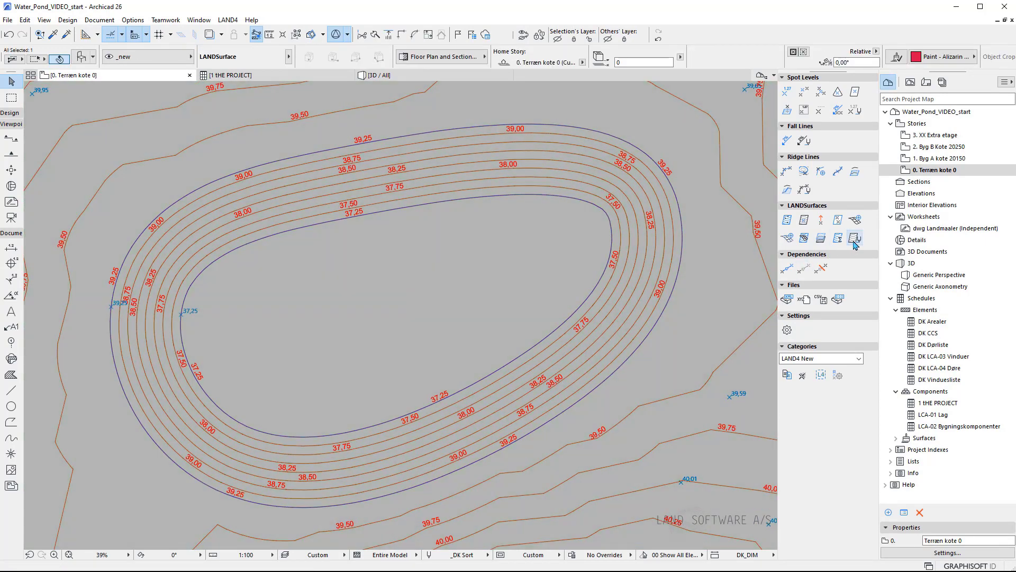
pyautogui.click(854, 238)
pyautogui.moveTo(712, 59); pyautogui.dragTo(508, 76)
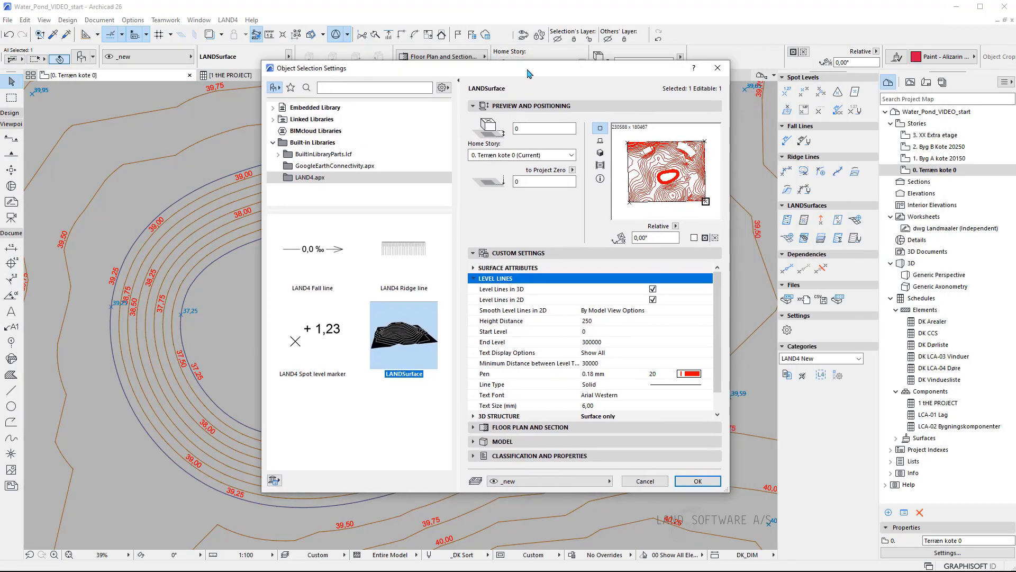
pyautogui.click(618, 363)
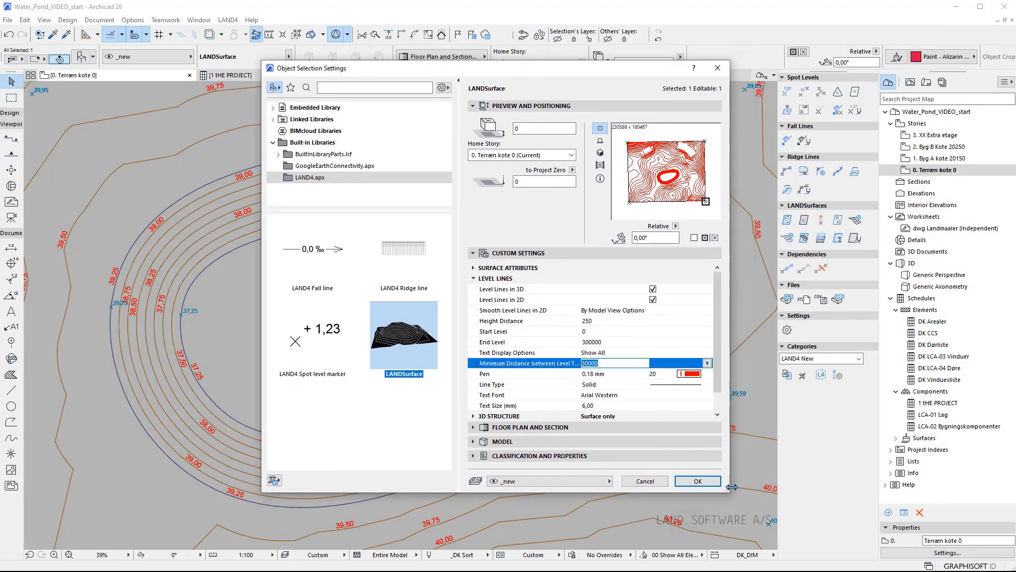
pyautogui.moveTo(732, 491); pyautogui.dragTo(836, 485)
pyautogui.moveTo(644, 364); pyautogui.dragTo(463, 366)
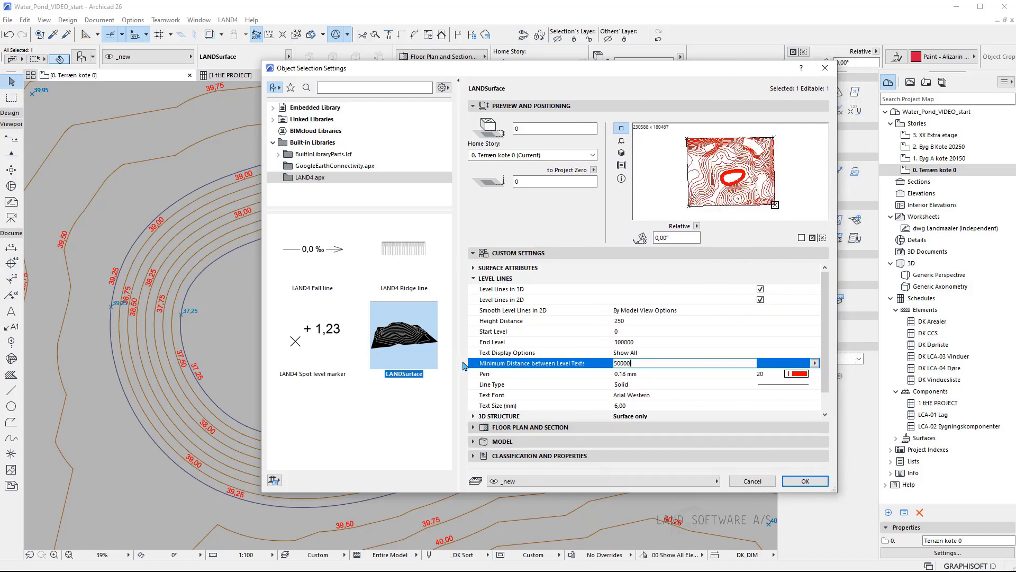
pyautogui.press('Return')
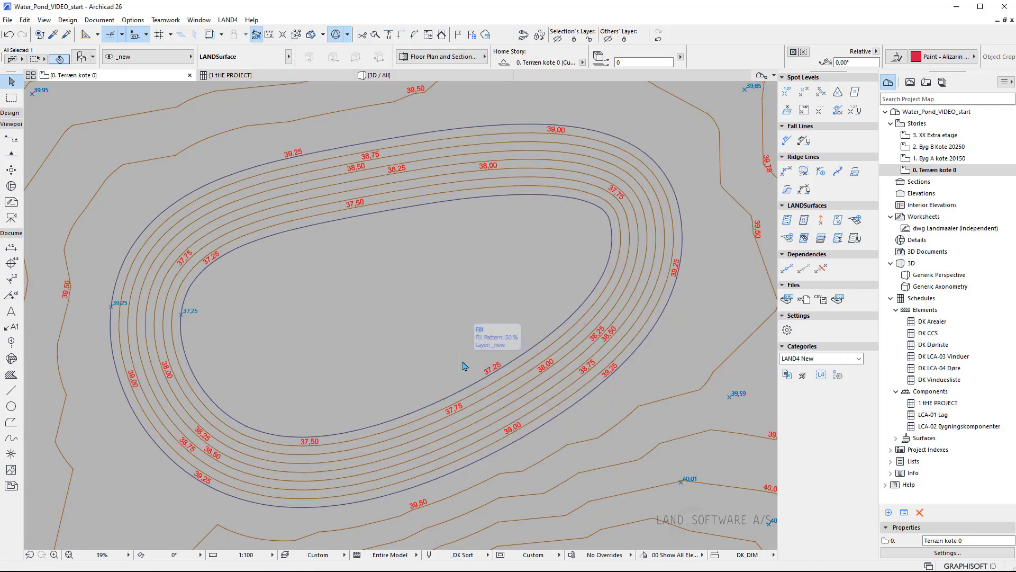
pyautogui.press('Escape')
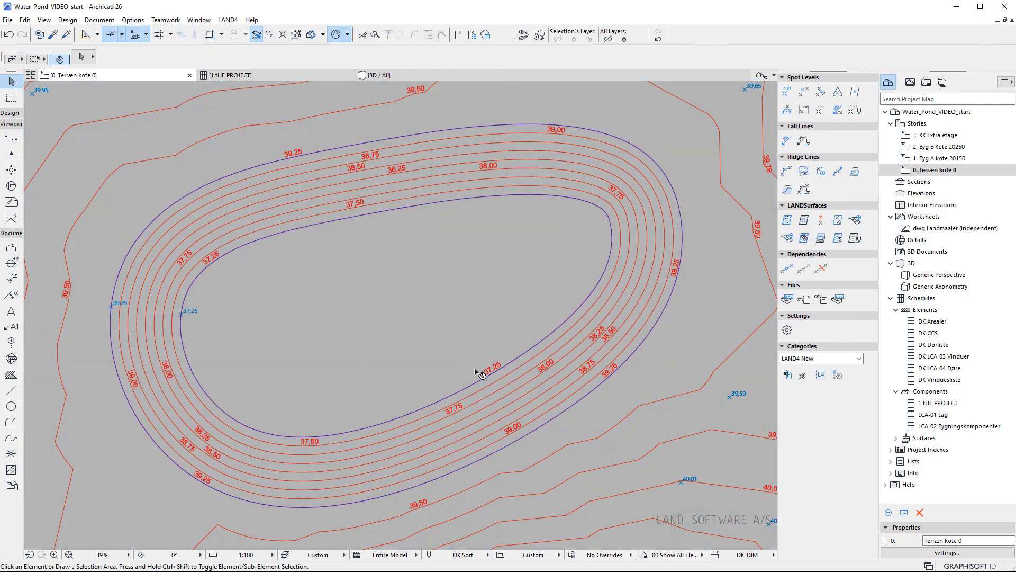
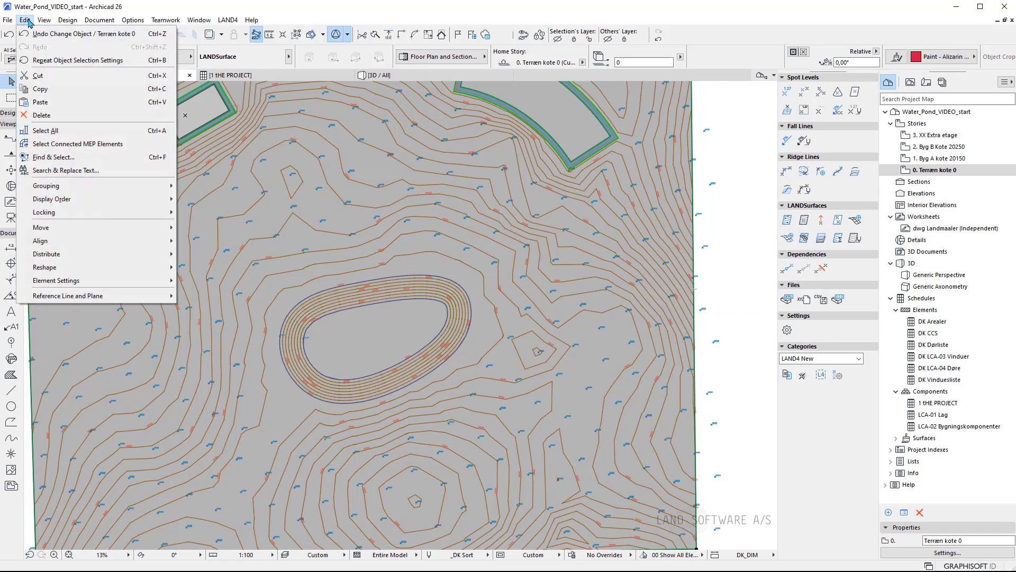
# Step: Explode the terrain LANDSurface into the current view while keeping the original elements, and check the exploded contours around the pond
pyautogui.moveTo(69, 267)
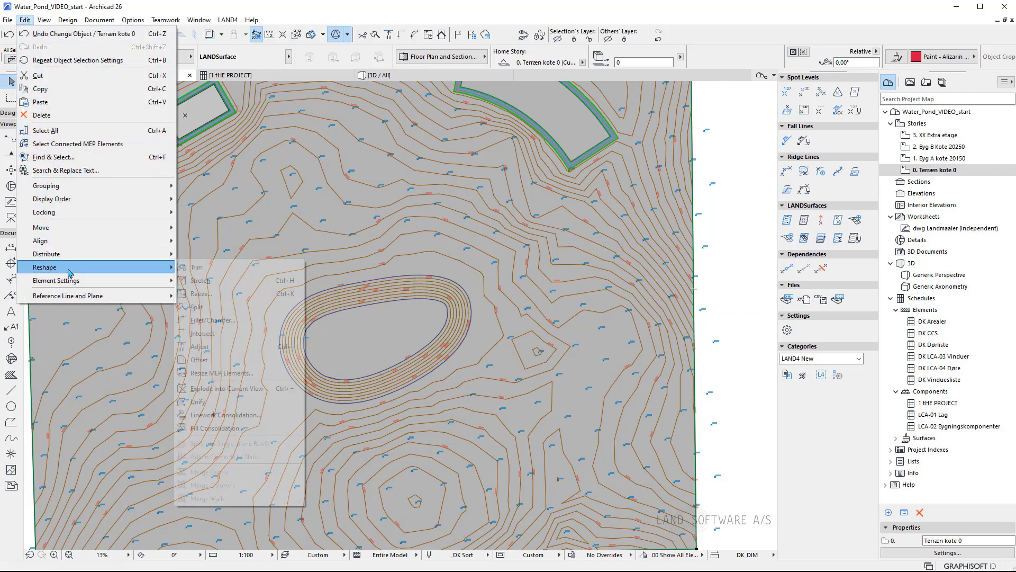
pyautogui.click(228, 386)
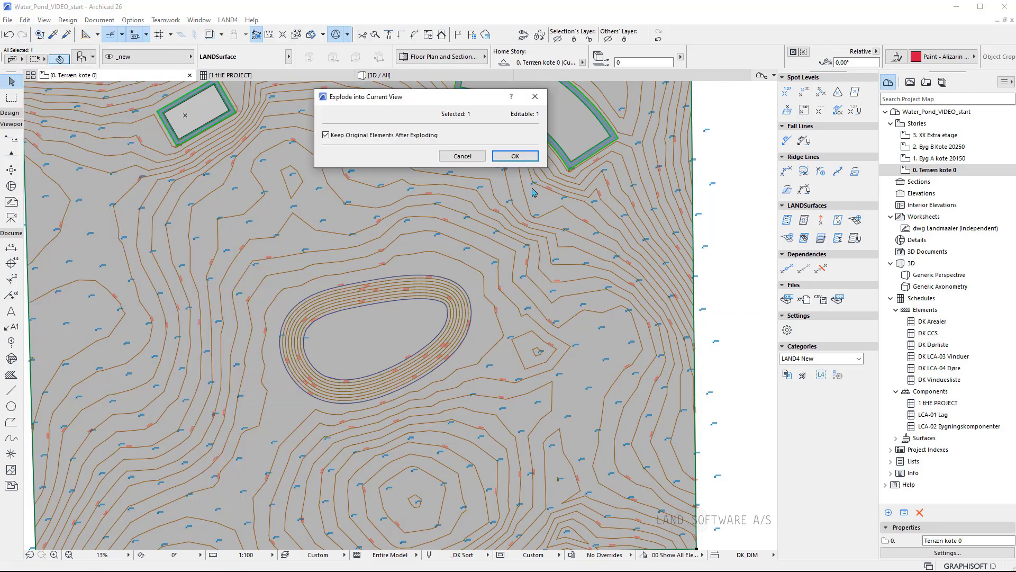
pyautogui.click(500, 156)
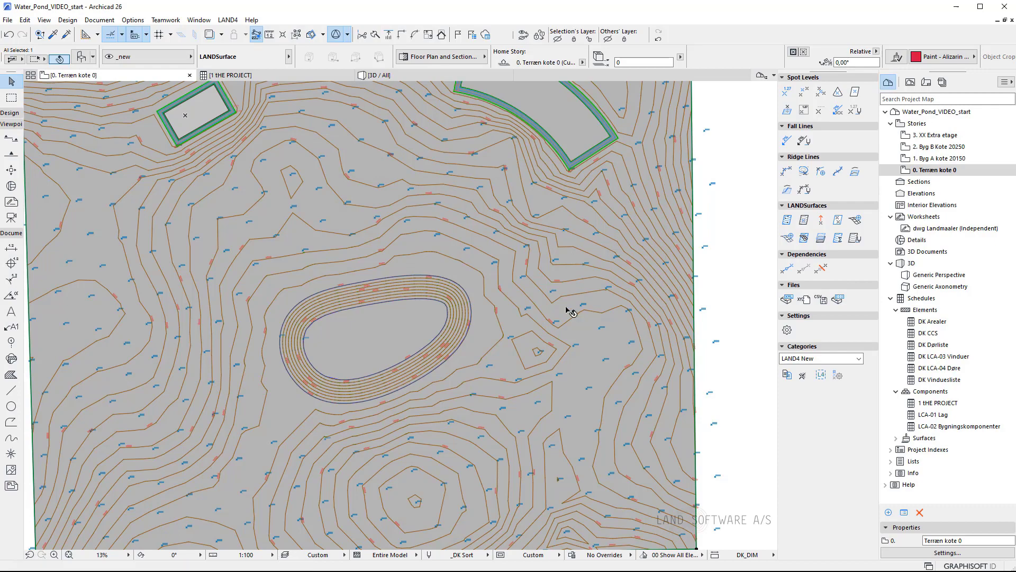
pyautogui.scroll(2, 302, 332)
pyautogui.scroll(4, 302, 331)
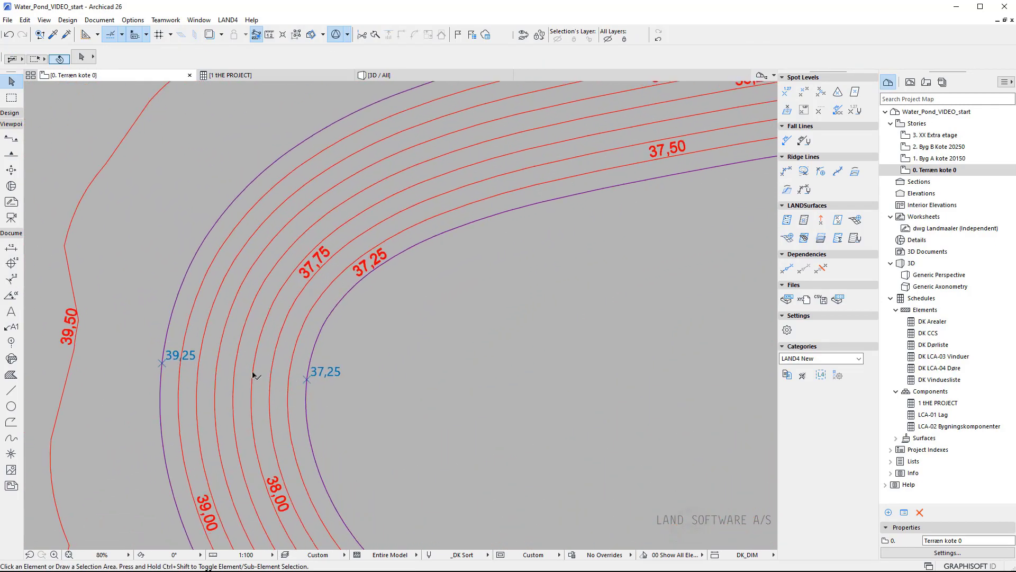
pyautogui.hotkey('ctrl', 'a')
pyautogui.scroll(-1, 208, 175)
pyautogui.scroll(-2, 204, 171)
pyautogui.moveTo(200, 355); pyautogui.dragTo(205, 371, button='middle')
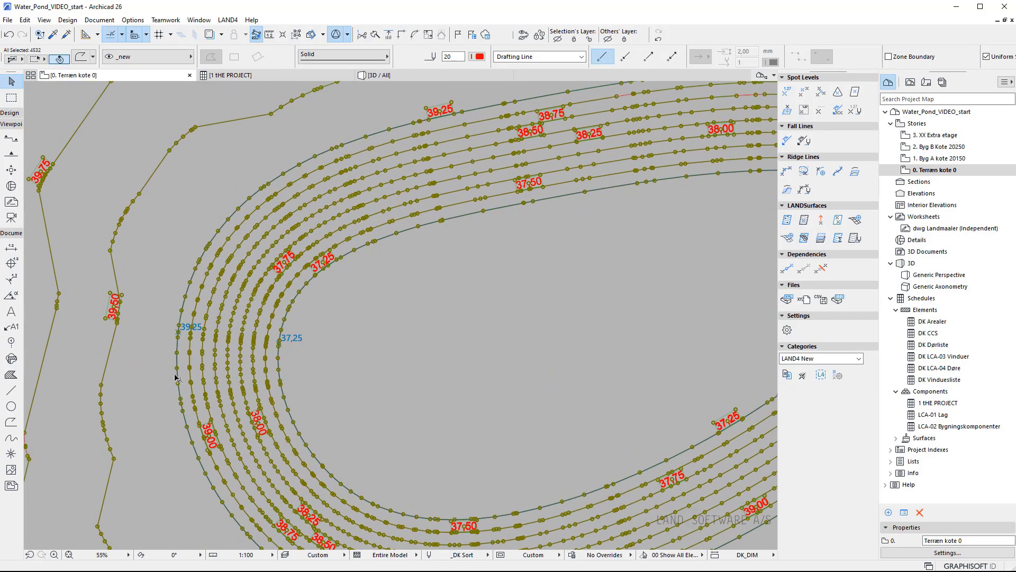
pyautogui.scroll(3, 176, 378)
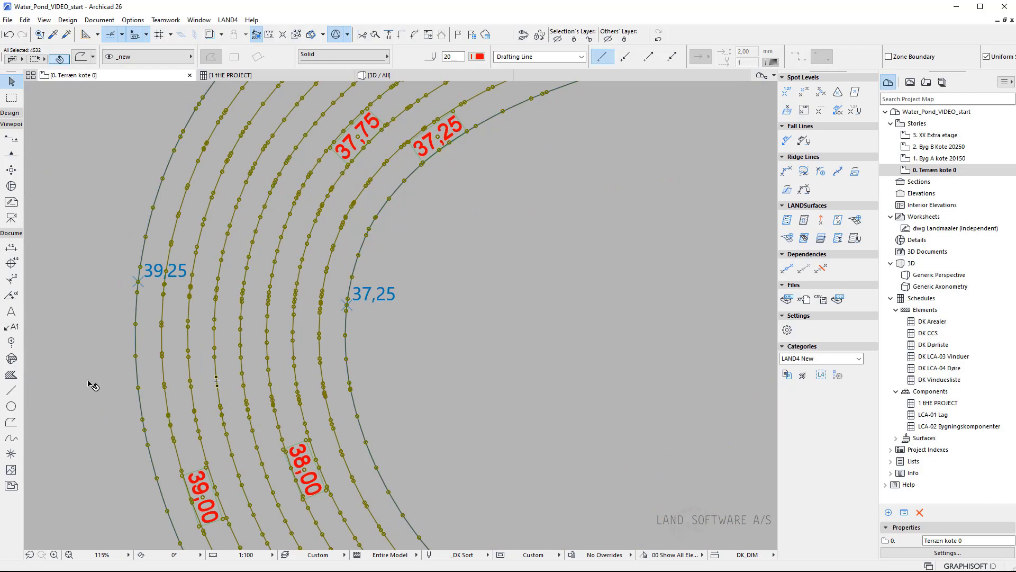
pyautogui.click(93, 386)
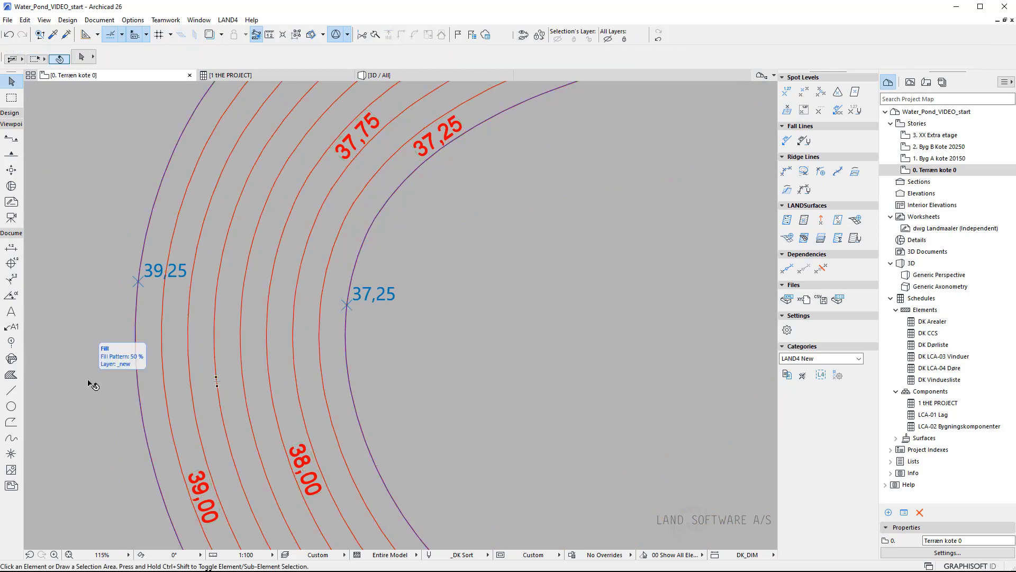
# Step: Trace polylines from the pond's 39,00 and 37,50 contours, and delete the exploded contour elements
pyautogui.click(13, 421)
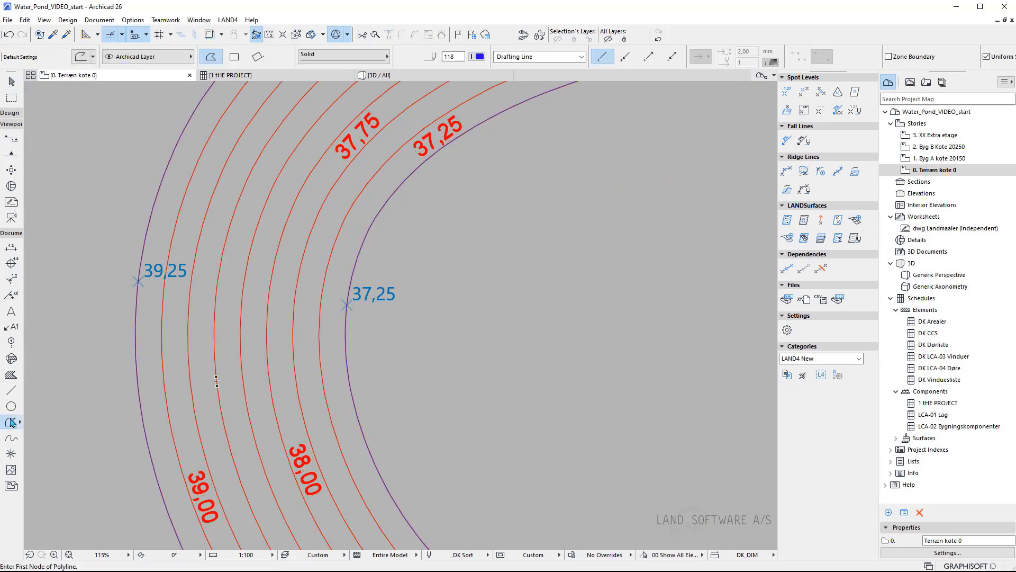
pyautogui.click(175, 364)
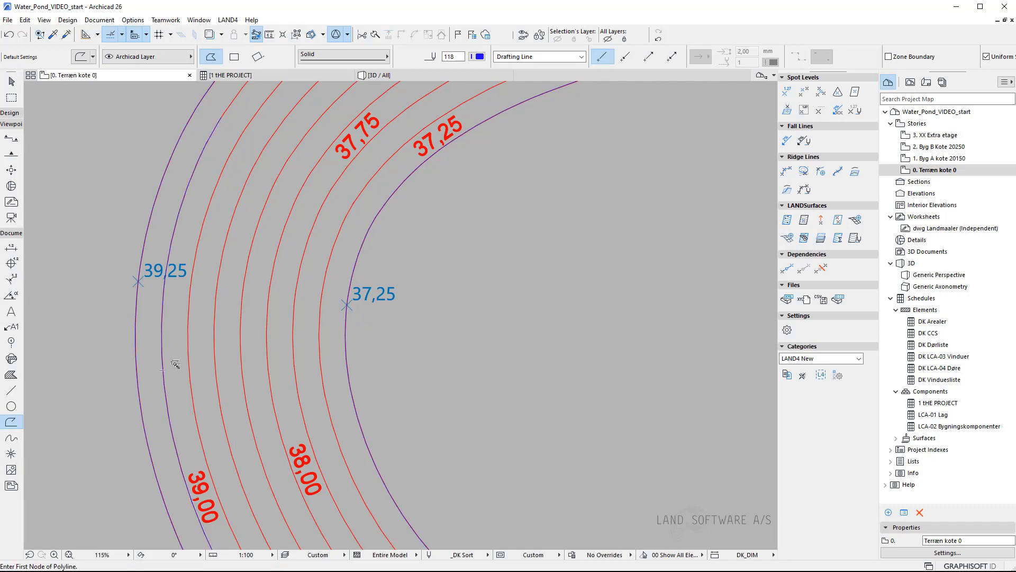
pyautogui.click(322, 370)
pyautogui.press('Escape')
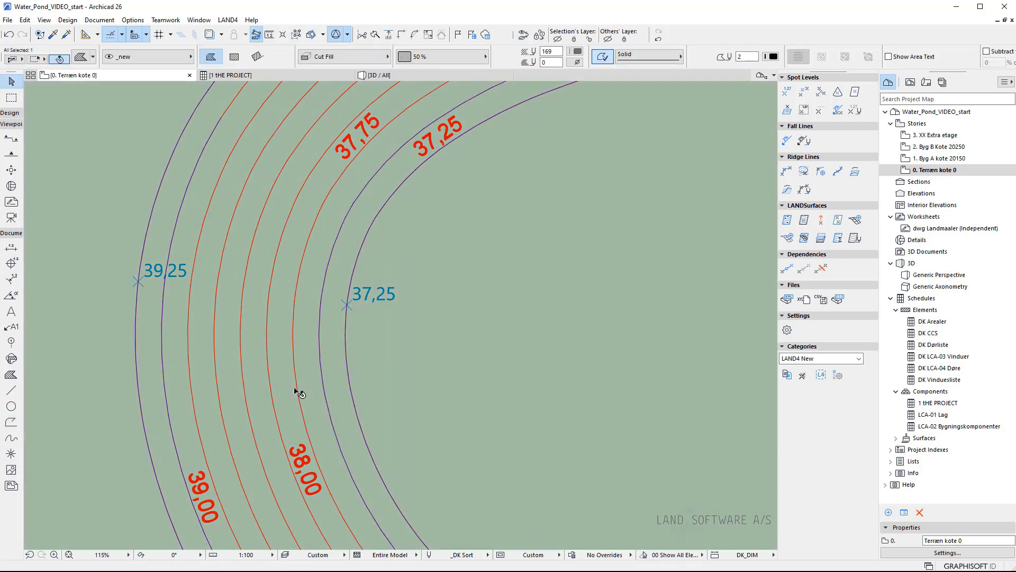
pyautogui.hotkey('ctrl', 'a')
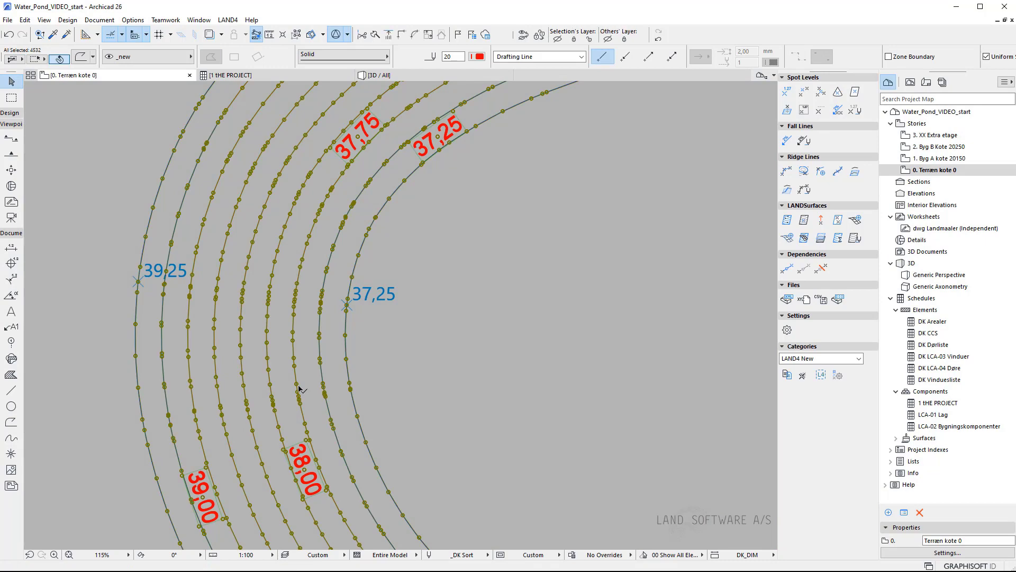
pyautogui.press('Escape')
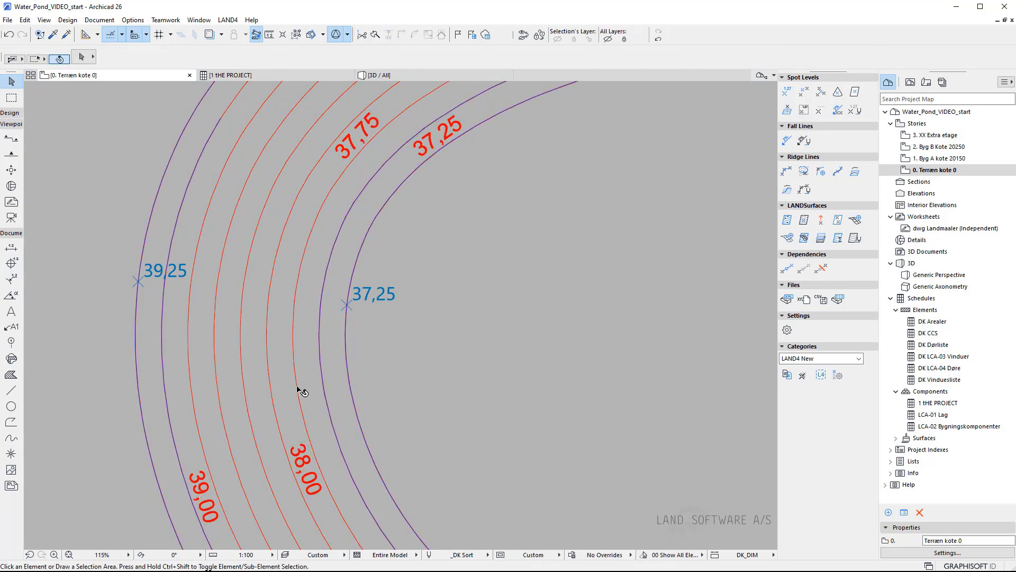
# Step: Convert the traced 39,00 contour polyline into a ridge line with its spot level at height 39000
pyautogui.click(165, 375)
pyautogui.scroll(-2, 90, 275)
pyautogui.moveTo(189, 413); pyautogui.dragTo(162, 313, button='middle')
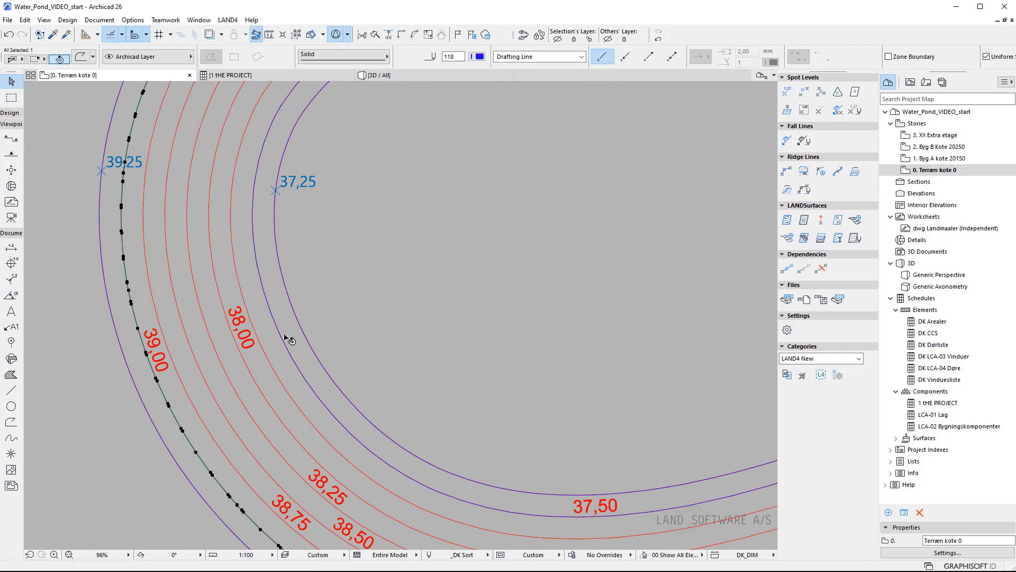
pyautogui.click(803, 172)
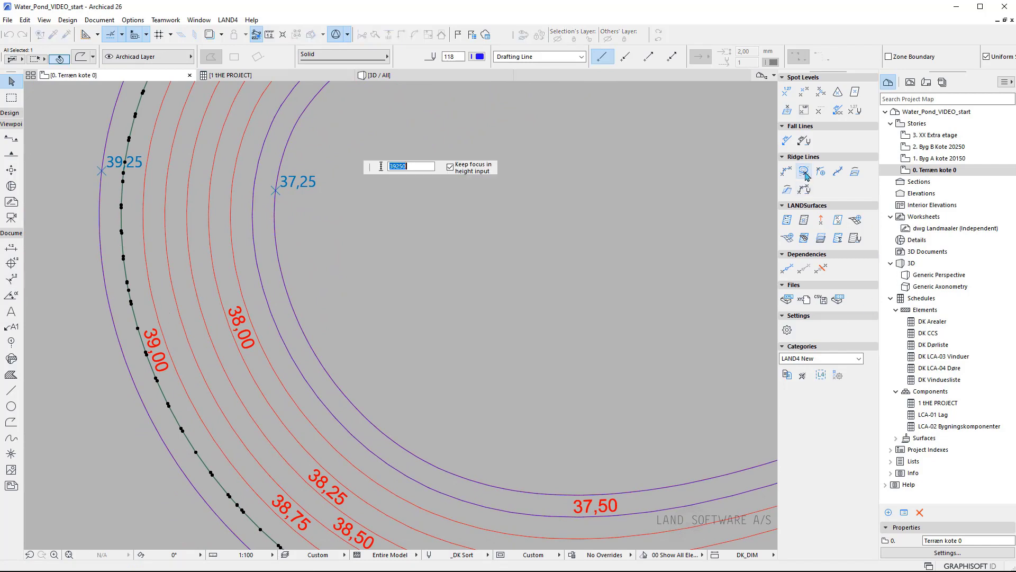
pyautogui.write('39')
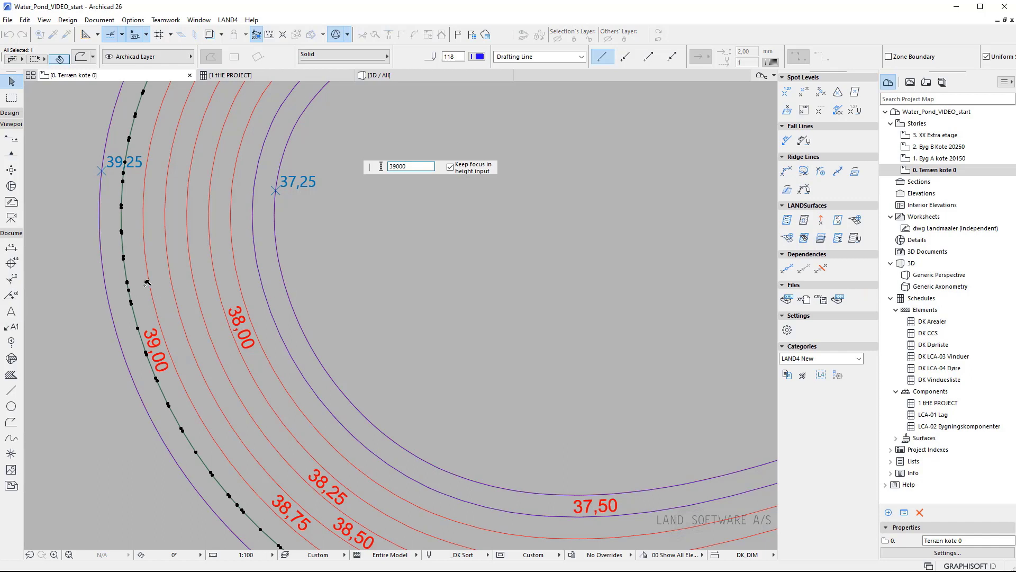
pyautogui.click(122, 246)
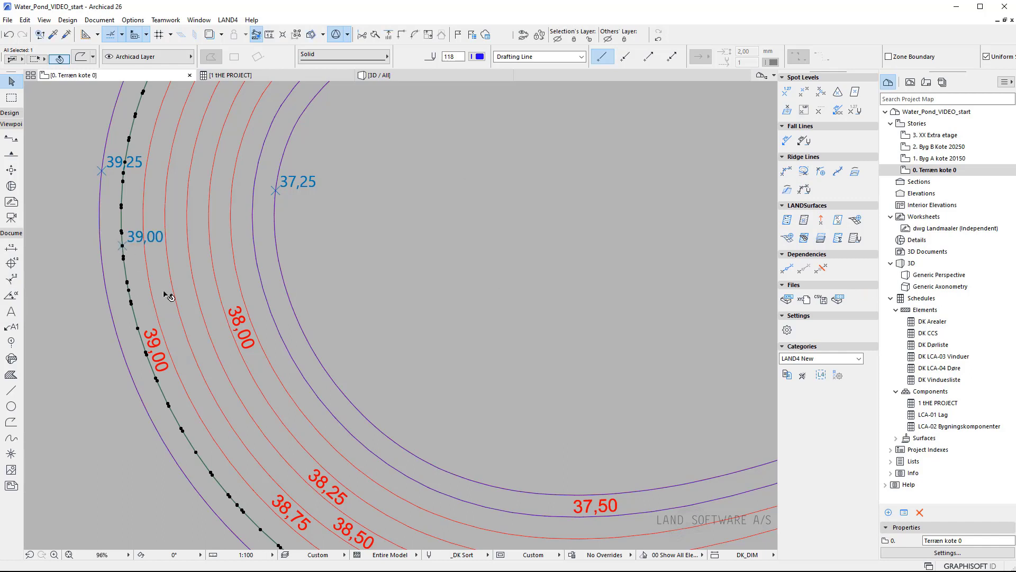
# Step: Convert the traced inner contour polyline into a ridge line with its spot level at height 37500
pyautogui.click(271, 314)
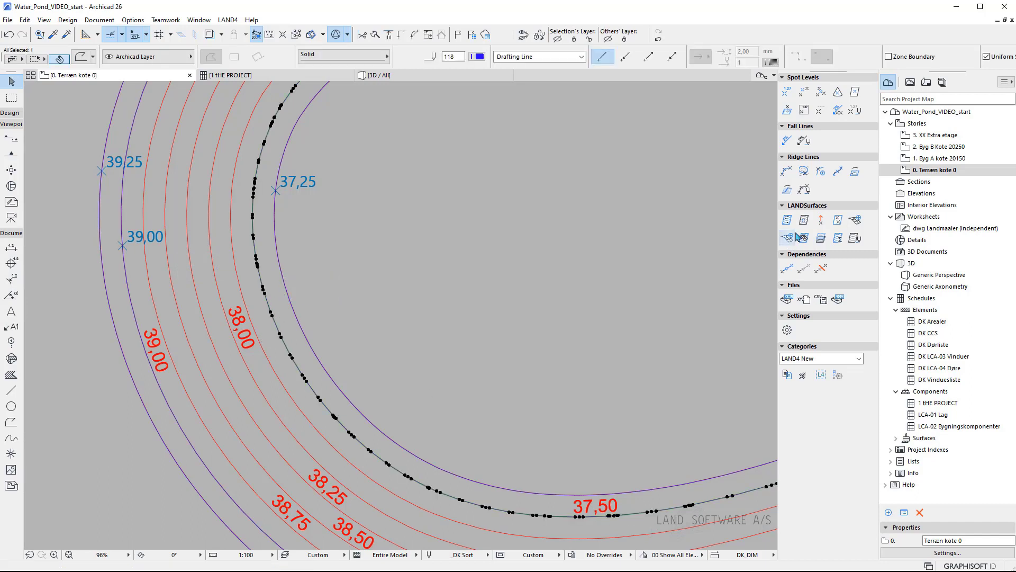
pyautogui.click(804, 171)
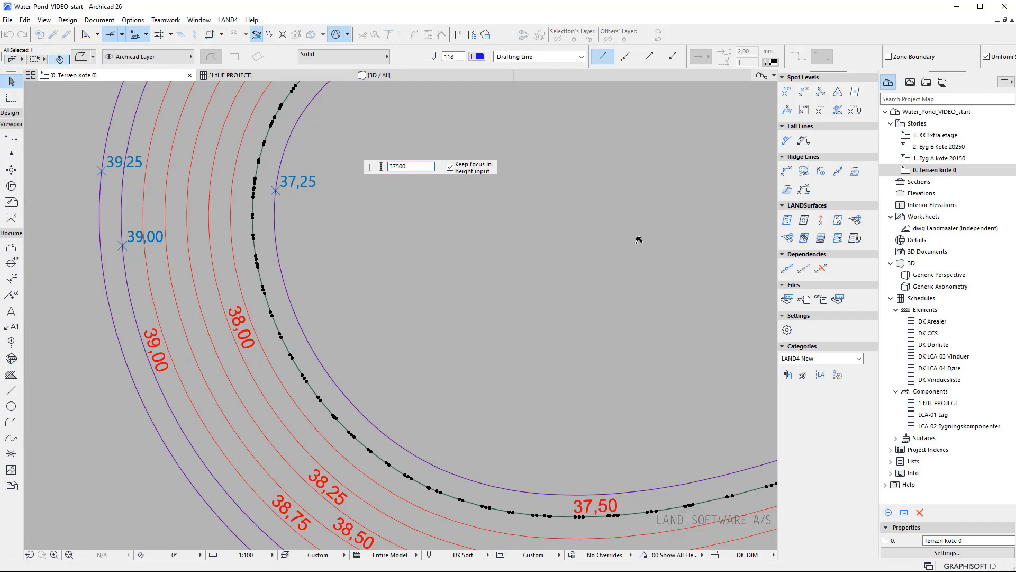
pyautogui.write('37500')
pyautogui.click(254, 237)
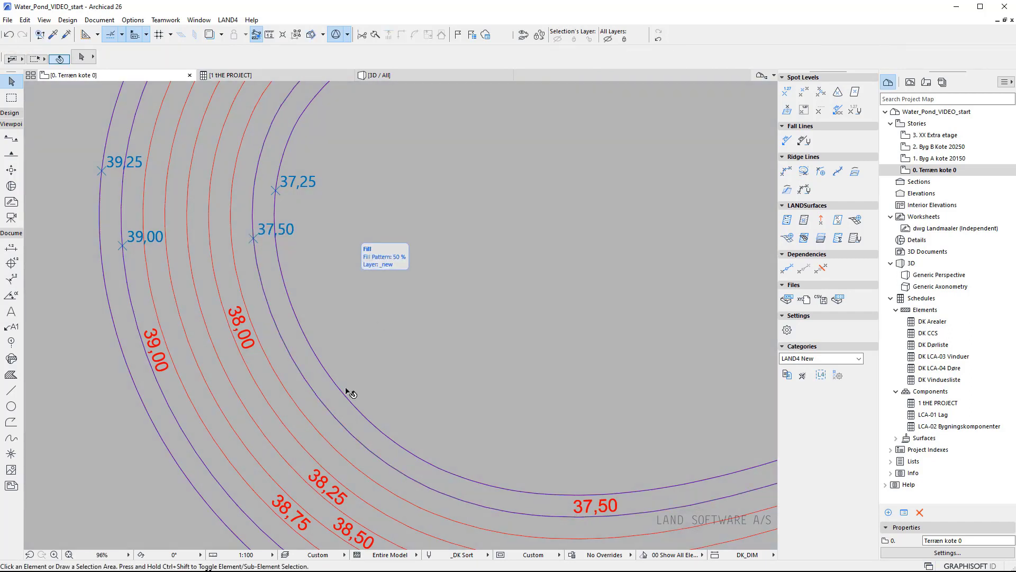
# Step: Assign the 37,50 ridge line and its spot level to the Water MIN category
pyautogui.scroll(-3, 113, 351)
pyautogui.scroll(2, 147, 243)
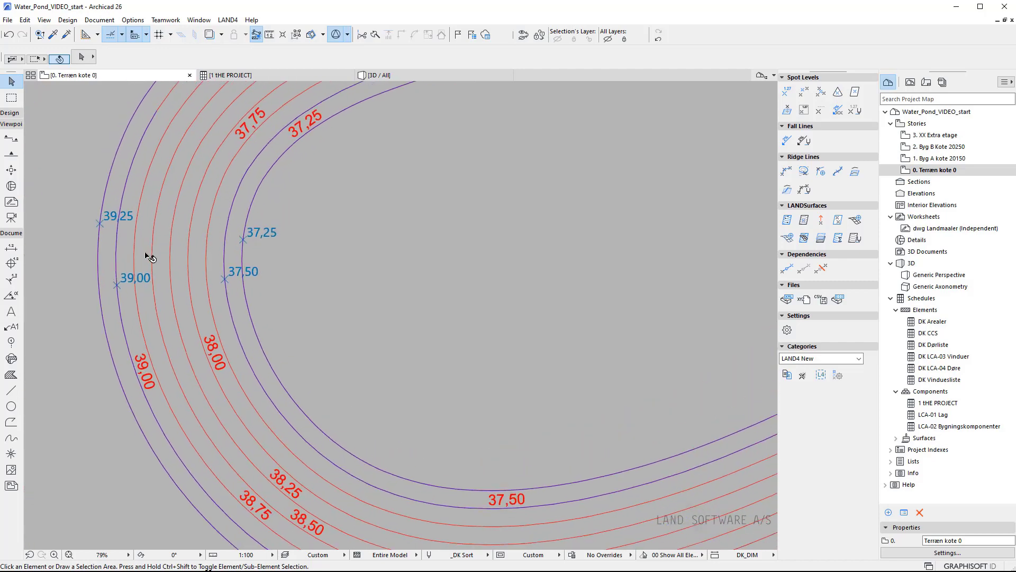
pyautogui.click(225, 280)
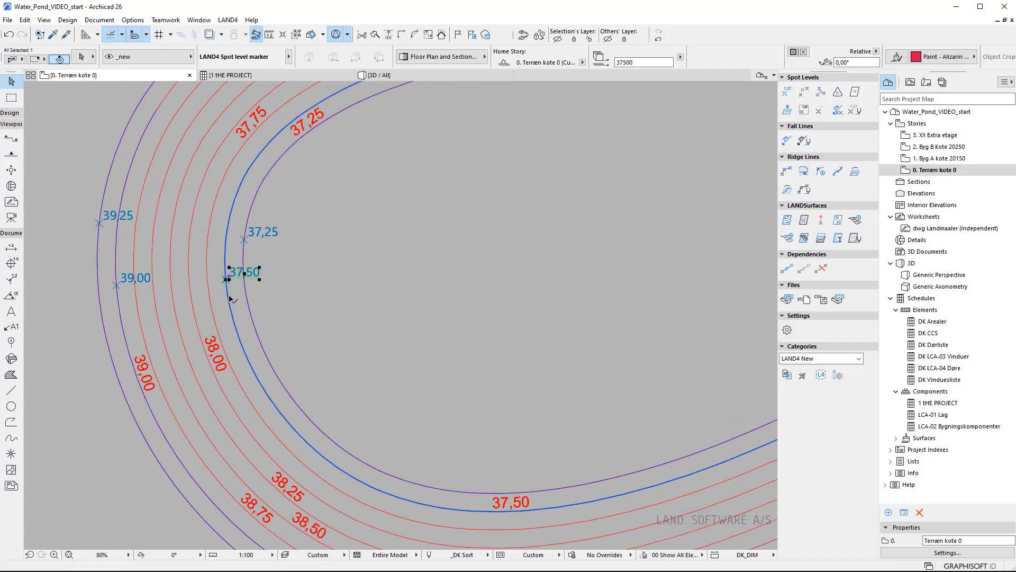
pyautogui.keyDown('shift'); pyautogui.click(229, 297); pyautogui.keyUp('shift')
pyautogui.click(817, 358)
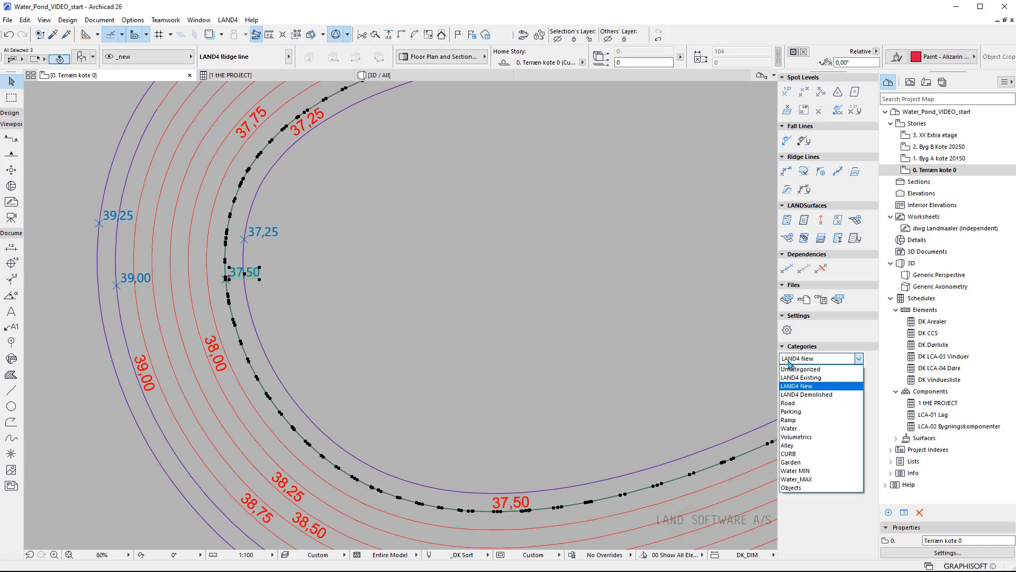
pyautogui.click(810, 471)
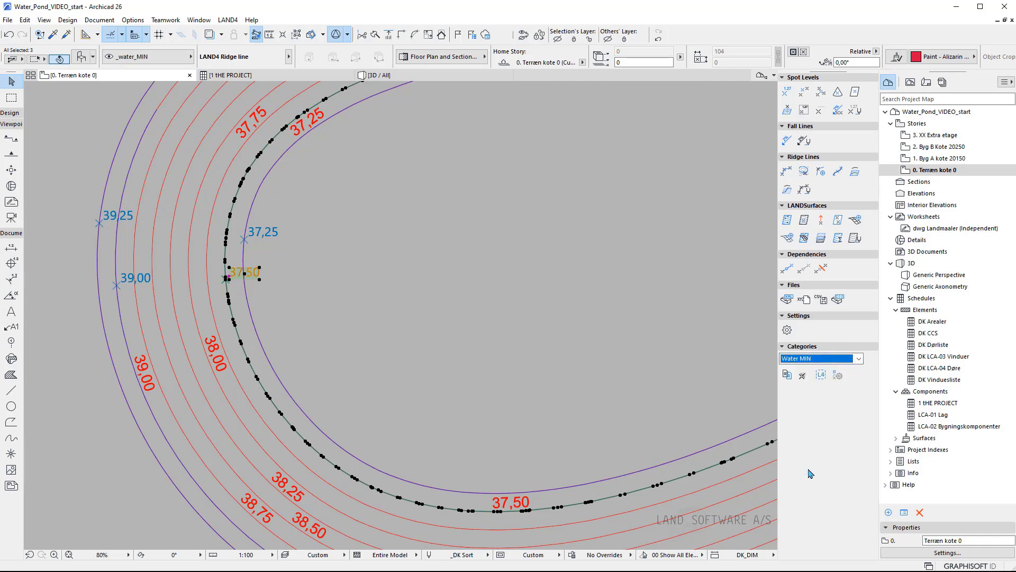
pyautogui.click(373, 323)
# Step: Assign the 39,00 ridge line and its spot level to the Water_MAX category
pyautogui.scroll(2, 89, 266)
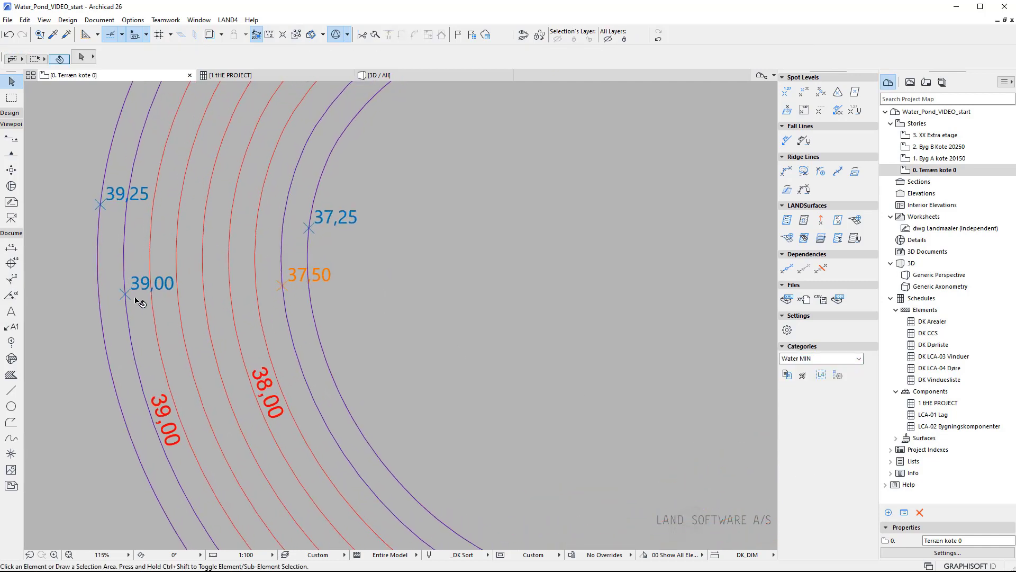
pyautogui.click(133, 299)
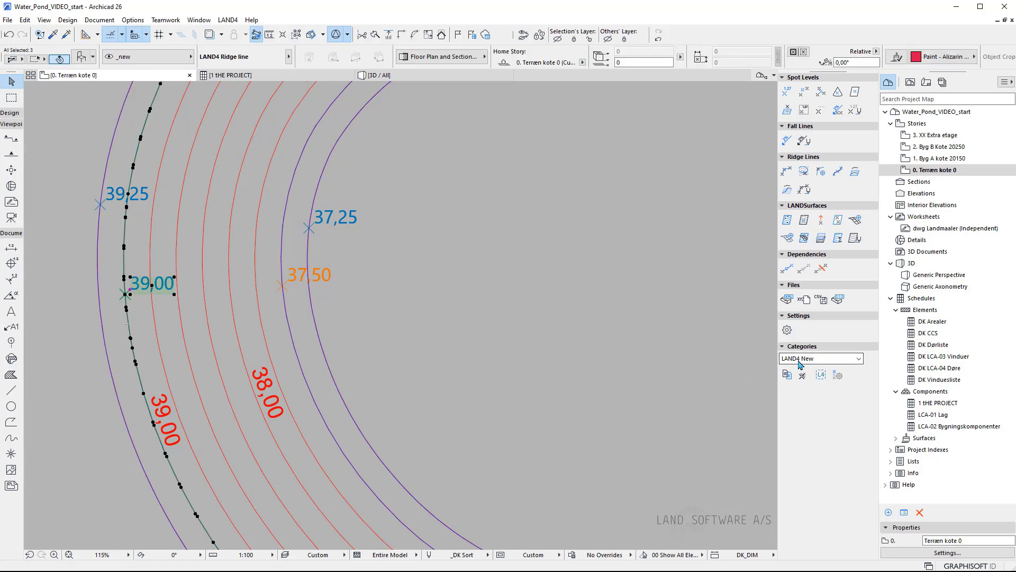
pyautogui.click(817, 358)
pyautogui.click(796, 479)
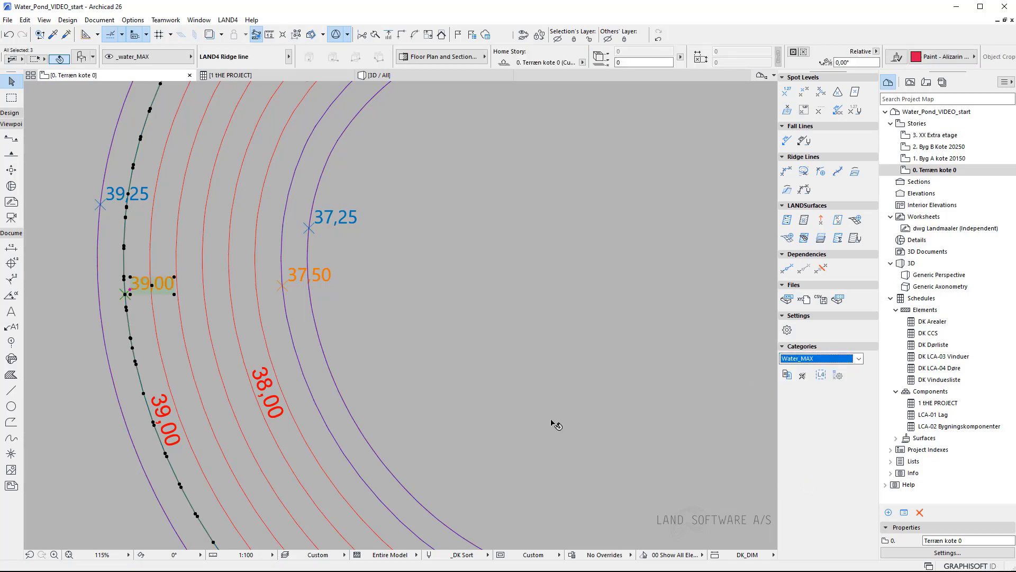
pyautogui.click(275, 341)
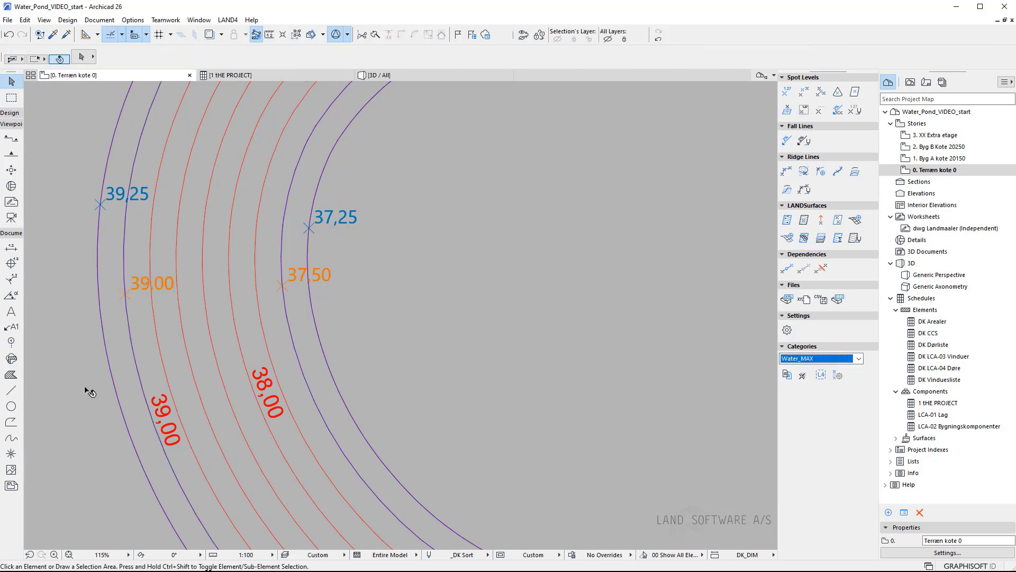
# Step: Create a LANDSurface in the Water_MAX category from the 39,00 ridge line
pyautogui.scroll(-2, 103, 353)
pyautogui.scroll(-1, 103, 353)
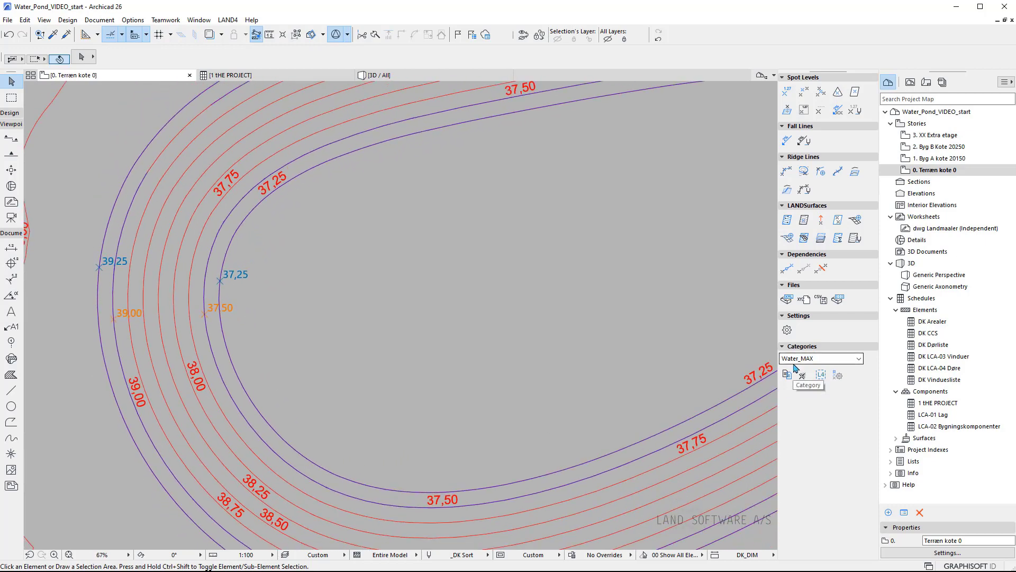
pyautogui.click(787, 219)
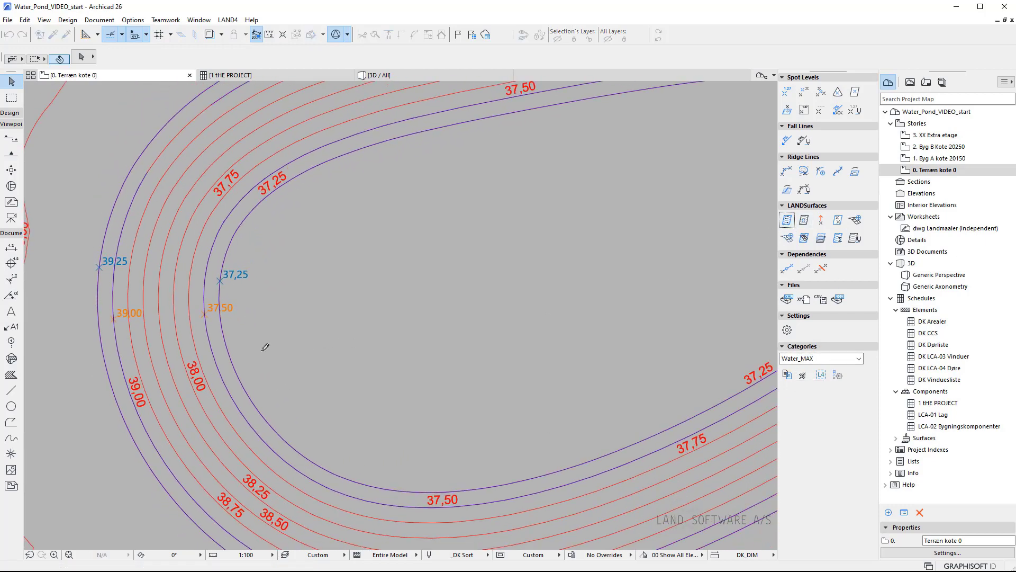
pyautogui.click(141, 329)
pyautogui.scroll(-3, 140, 399)
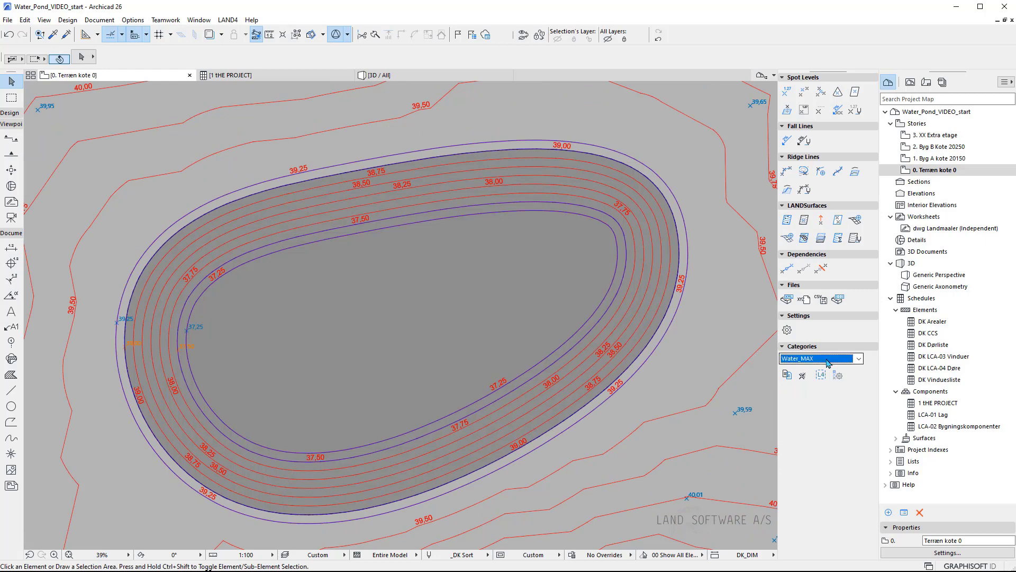
# Step: Create a LANDSurface in the Water MIN category from the 37,50 ridge line
pyautogui.click(827, 360)
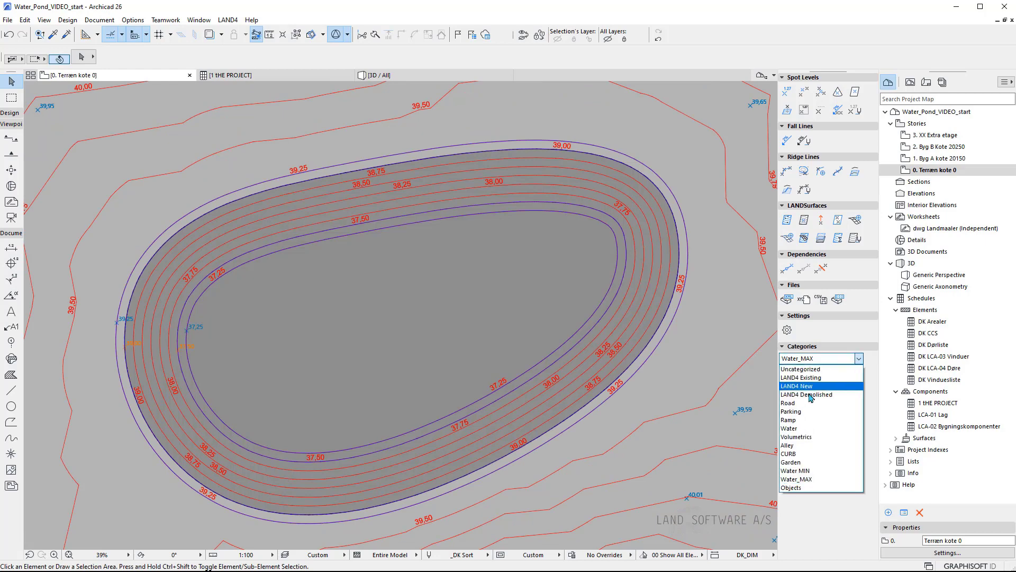
pyautogui.click(805, 470)
pyautogui.click(787, 219)
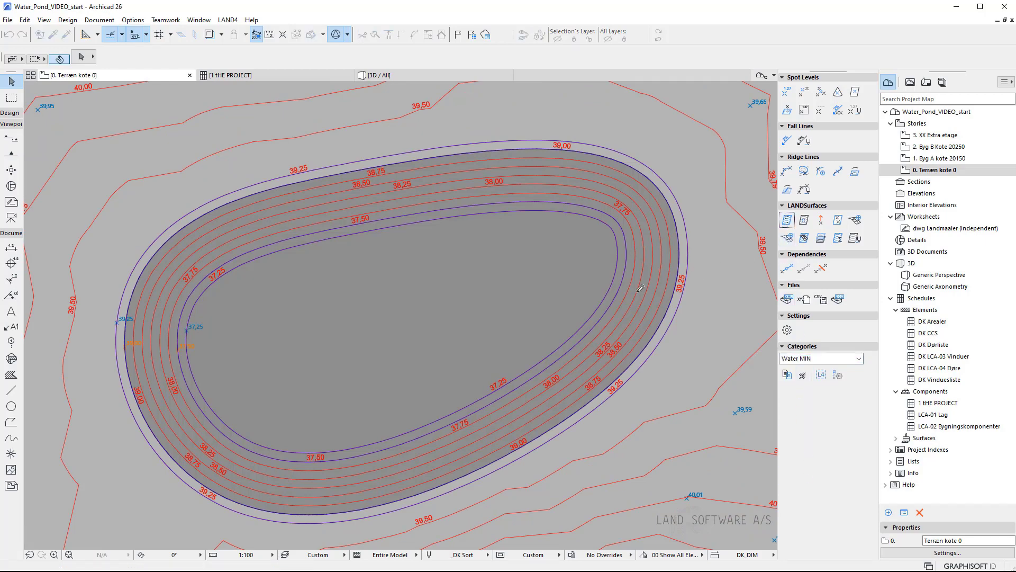
pyautogui.click(620, 278)
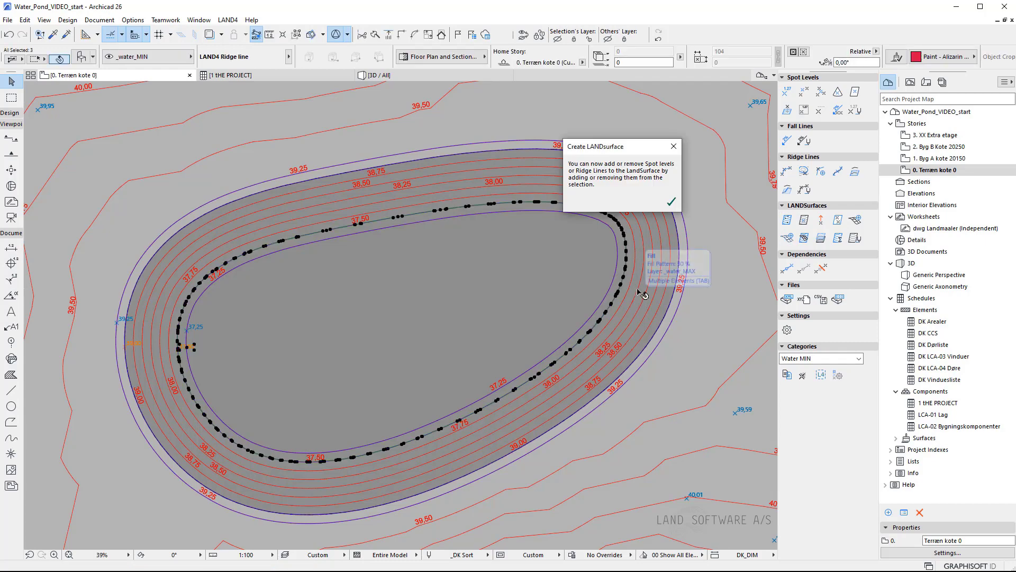
pyautogui.click(671, 203)
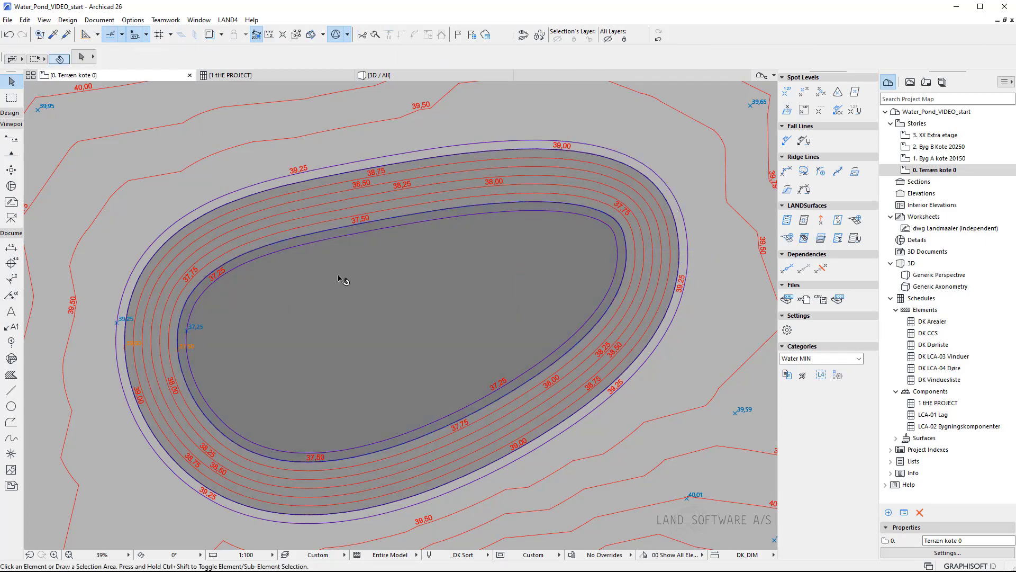
# Step: Inspect the minimum and maximum water surfaces of the reservoir in plan and in 3D
pyautogui.scroll(-3, 281, 286)
pyautogui.scroll(-2, 267, 362)
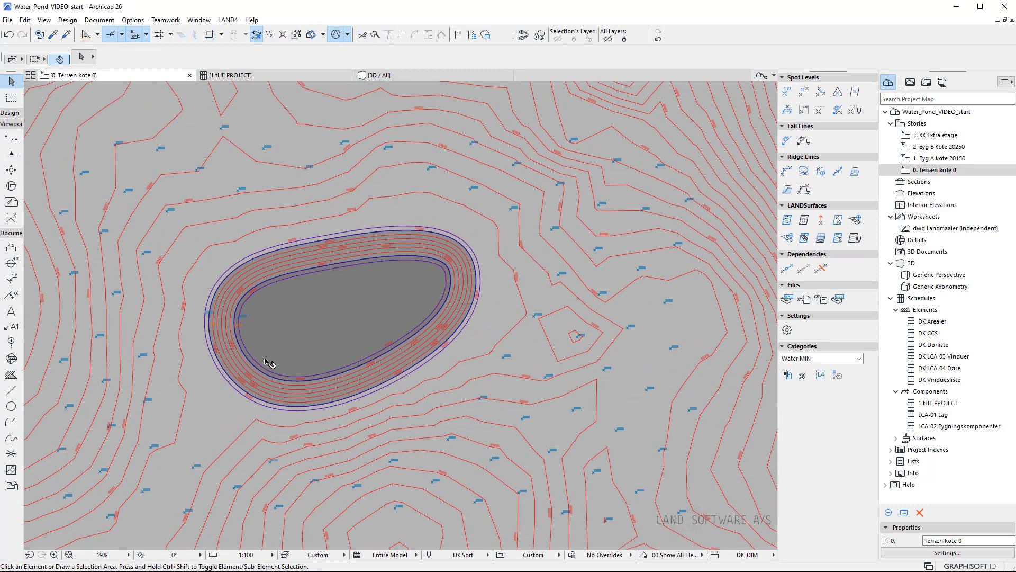
pyautogui.click(292, 343)
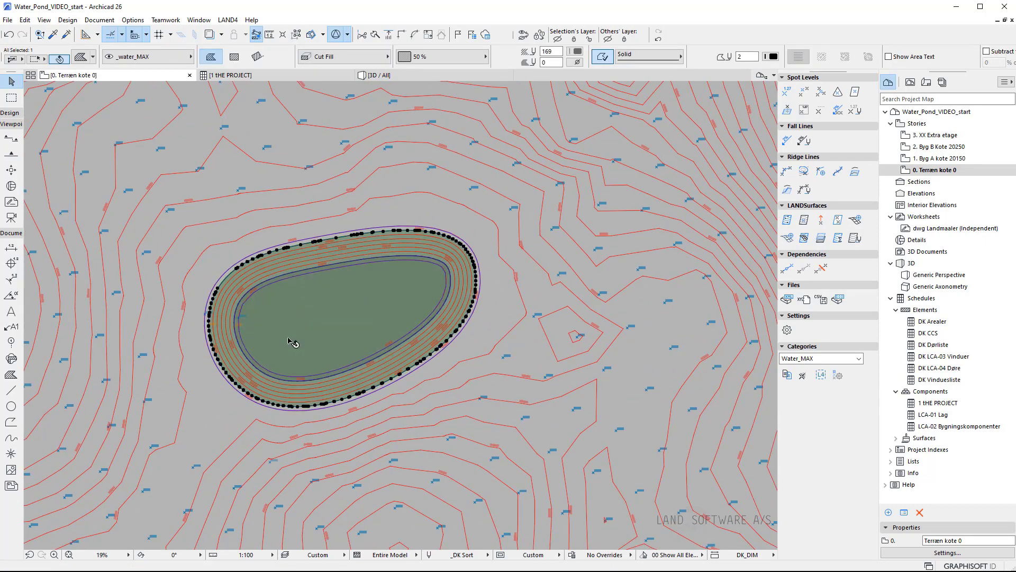
pyautogui.press('Escape')
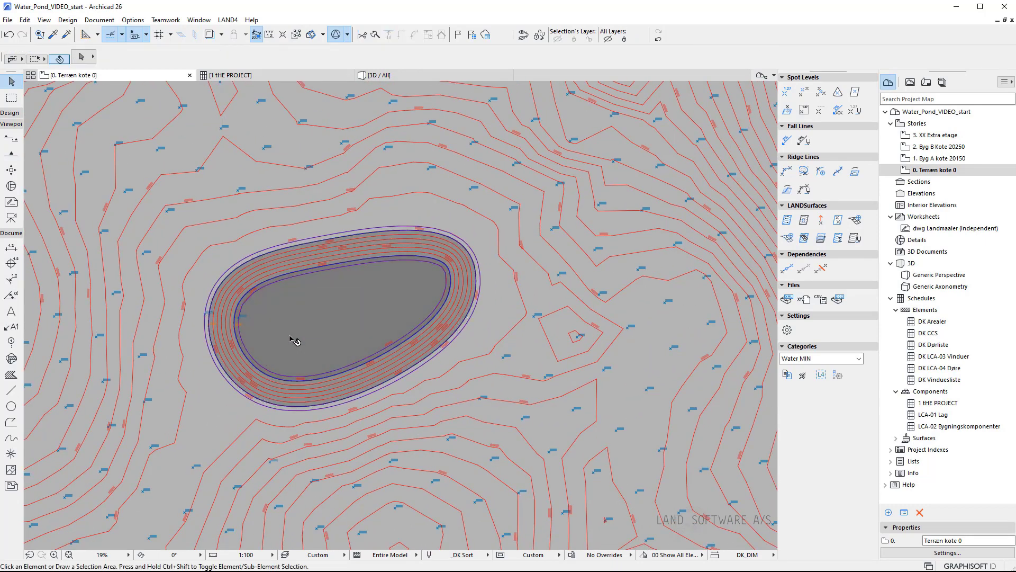
pyautogui.click(390, 75)
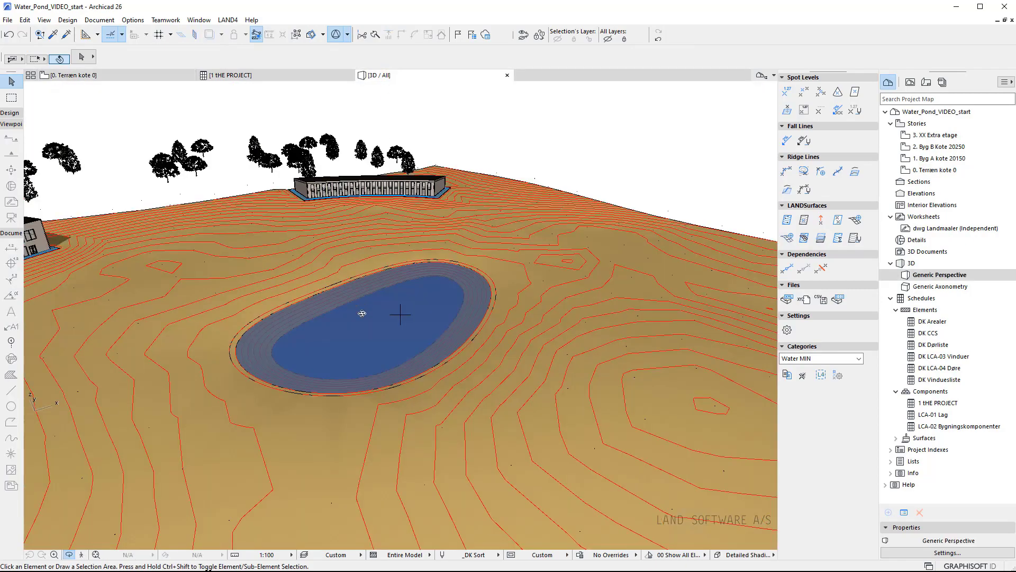
pyautogui.moveTo(360, 341); pyautogui.dragTo(272, 441)
pyautogui.moveTo(399, 313); pyautogui.dragTo(223, 311)
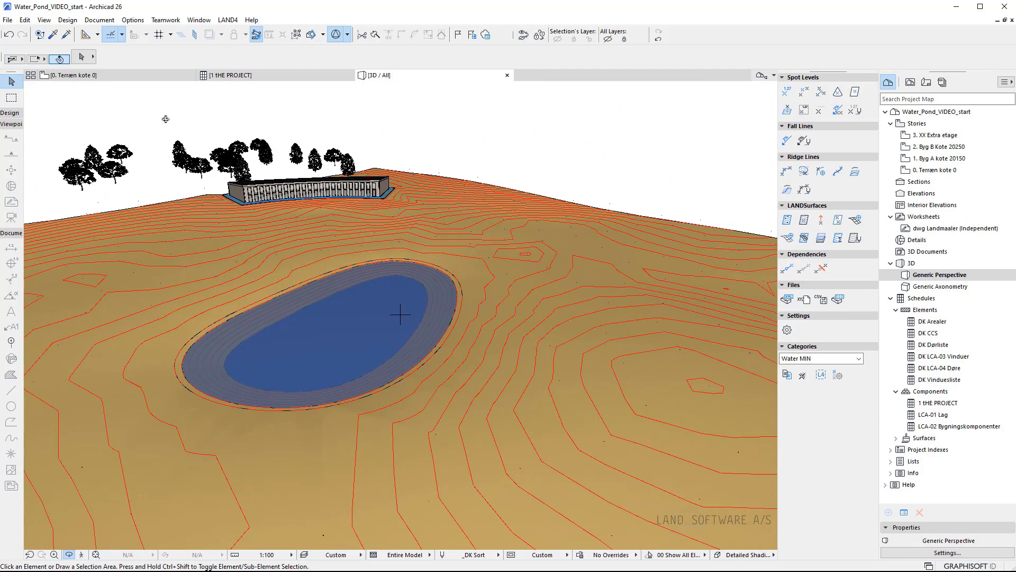
# Step: Return to the ground-floor plan of the reservoir and make Volumetrics the active category
pyautogui.click(152, 75)
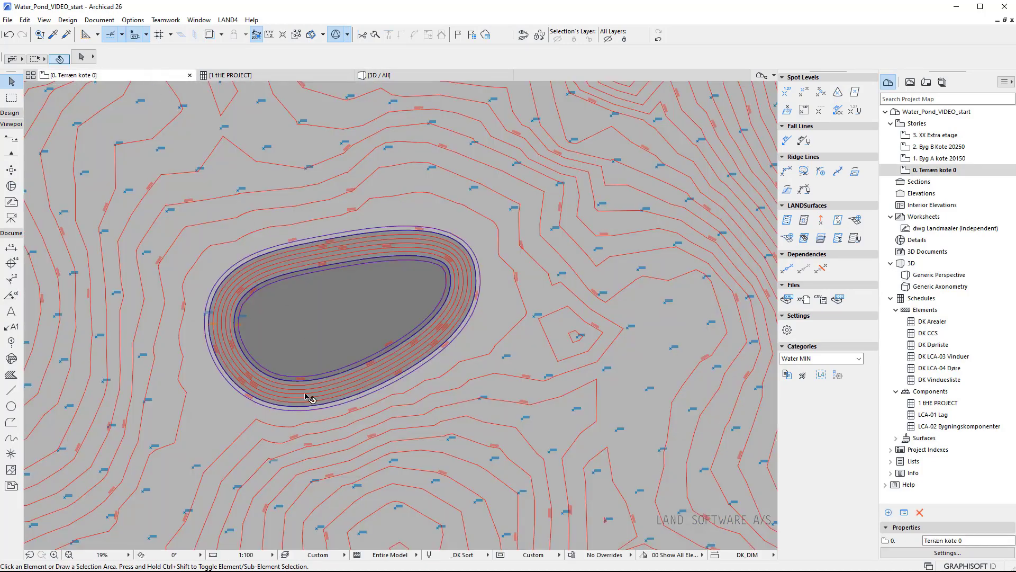
pyautogui.scroll(4, 285, 319)
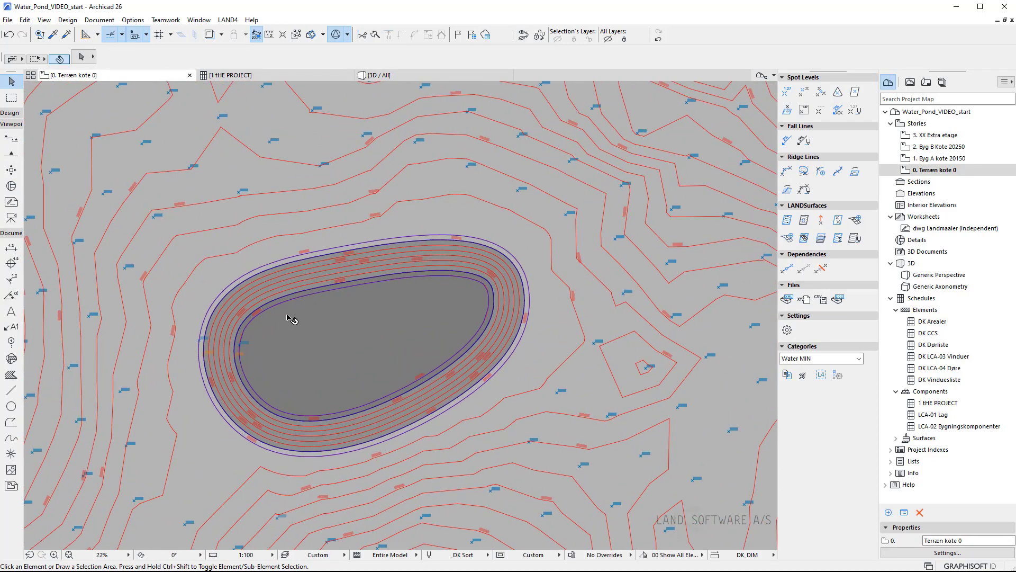
pyautogui.scroll(5, 428, 360)
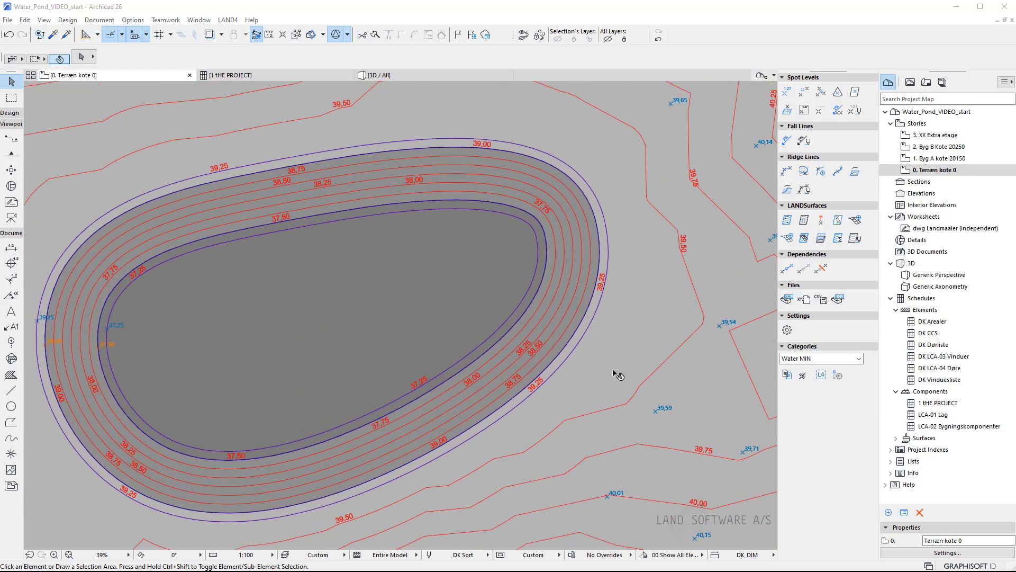
pyautogui.click(798, 358)
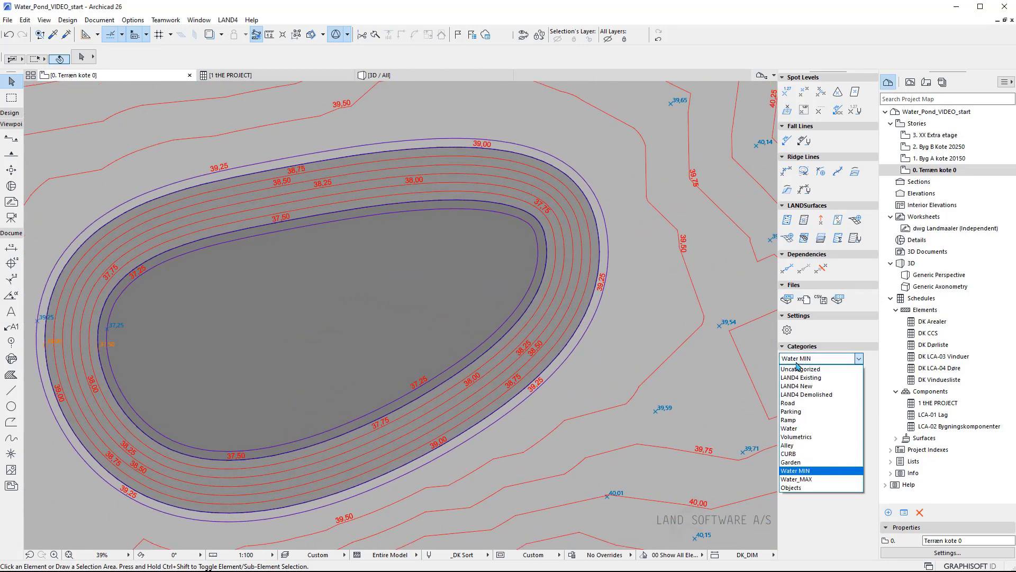
pyautogui.click(813, 437)
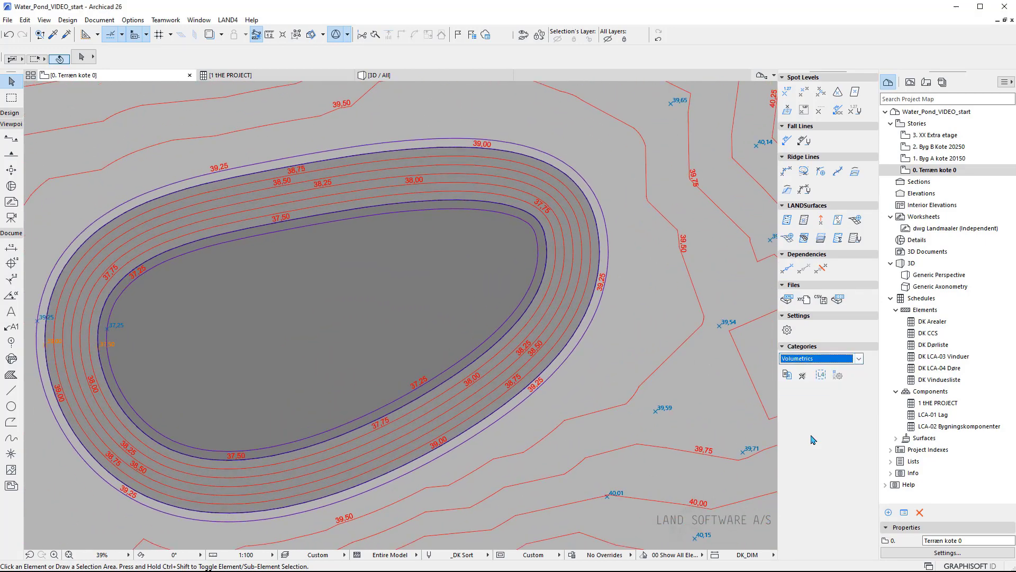
# Step: Create a volumetrics surface between the LAND4 New terrain and the Water_MAX surface, with its stamp in the empty area east of the terrain
pyautogui.click(821, 244)
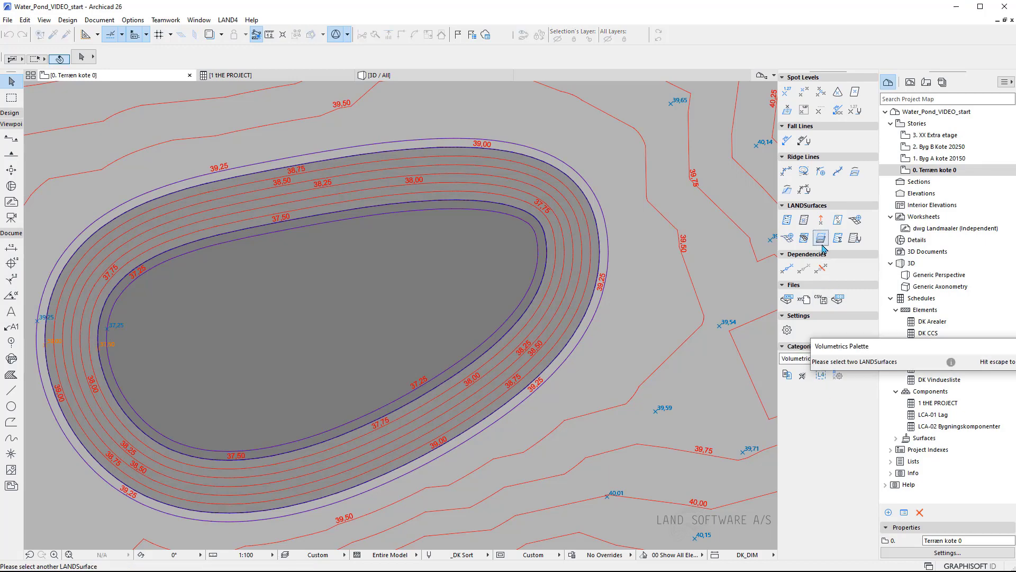
pyautogui.click(652, 300)
pyautogui.click(594, 287)
pyautogui.click(591, 301)
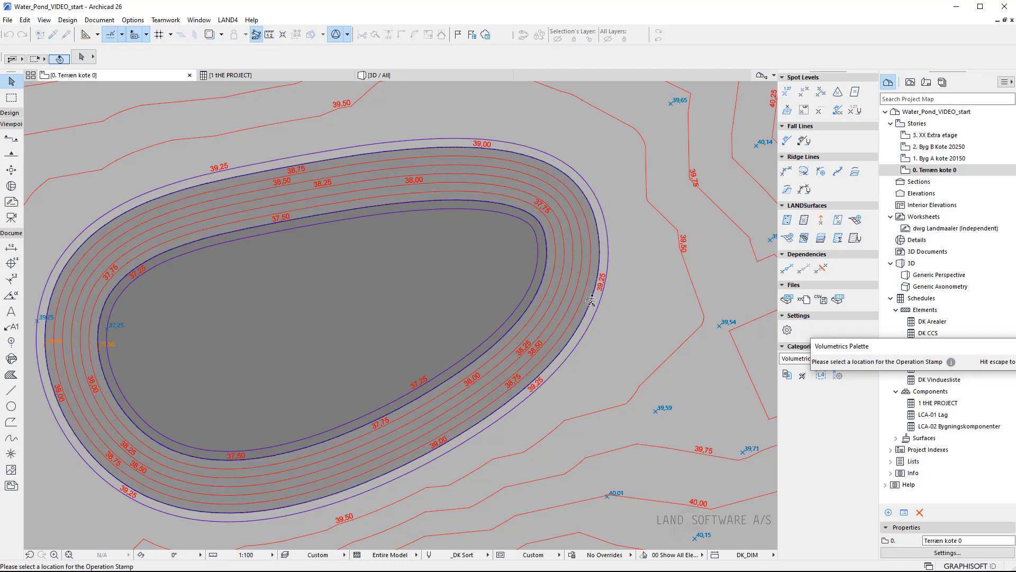
pyautogui.moveTo(688, 349); pyautogui.dragTo(275, 358, button='middle')
pyautogui.moveTo(484, 343); pyautogui.dragTo(212, 369, button='middle')
pyautogui.moveTo(688, 286); pyautogui.dragTo(380, 297, button='middle')
pyautogui.click(414, 274)
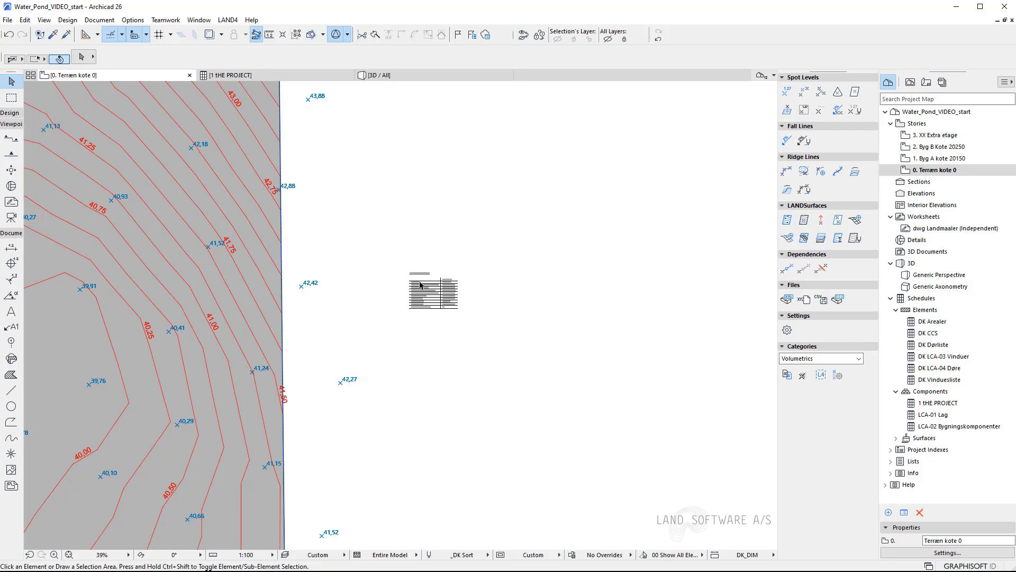
pyautogui.scroll(8, 424, 288)
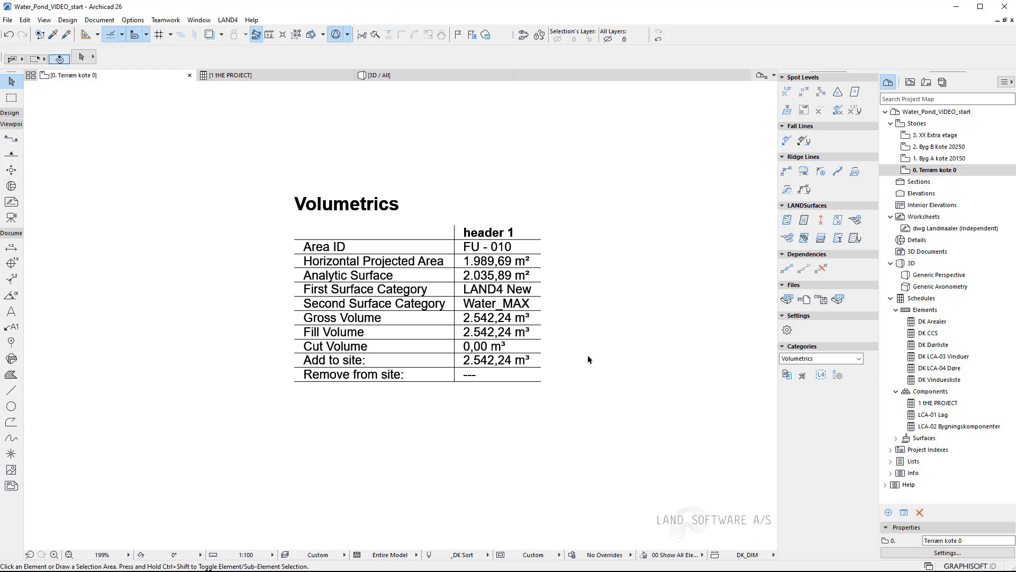
# Step: Create a volumetrics surface between the LAND4 New terrain and the Water MIN surface, with its stamp below the Water_MAX stamp
pyautogui.scroll(-10, 589, 359)
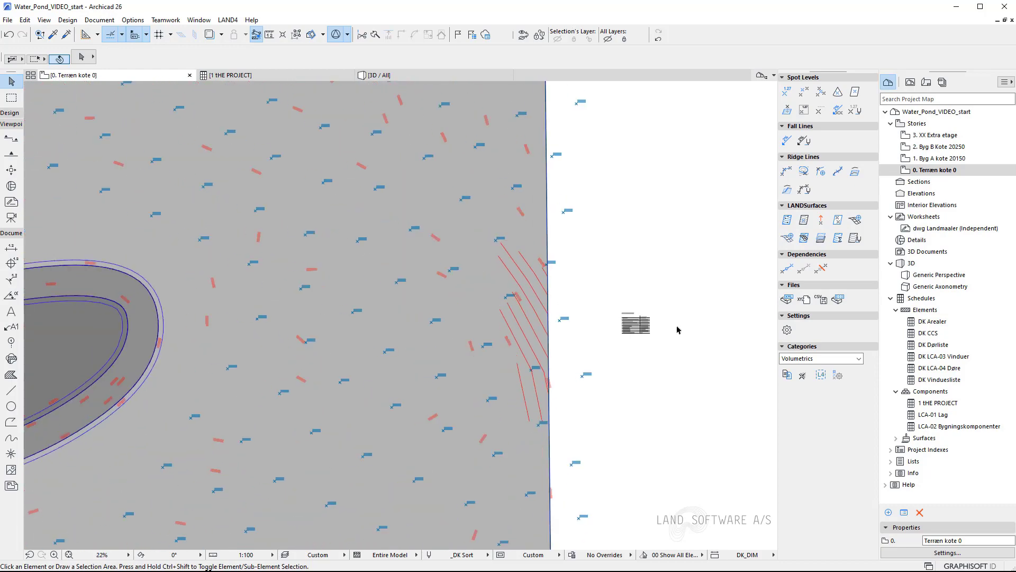
pyautogui.scroll(-3, 677, 330)
pyautogui.click(821, 238)
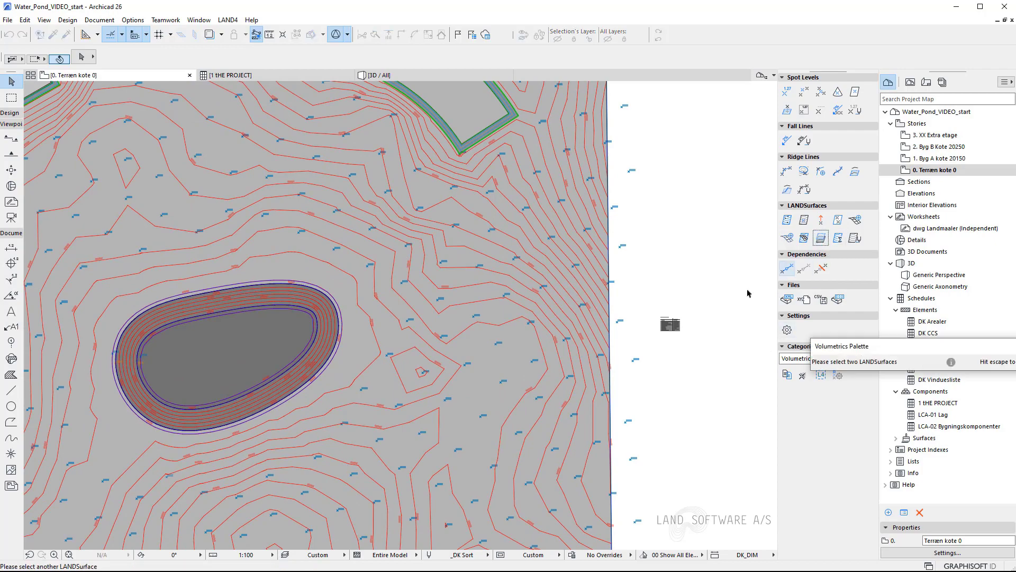
pyautogui.scroll(4, 227, 332)
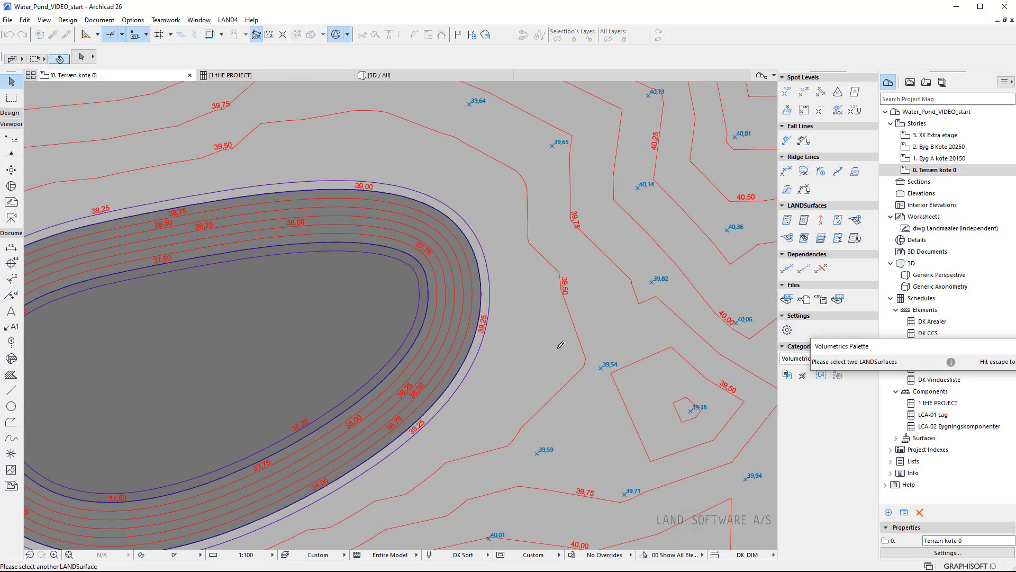
pyautogui.scroll(2, 398, 350)
pyautogui.click(423, 338)
pyautogui.click(420, 341)
pyautogui.scroll(-5, 492, 314)
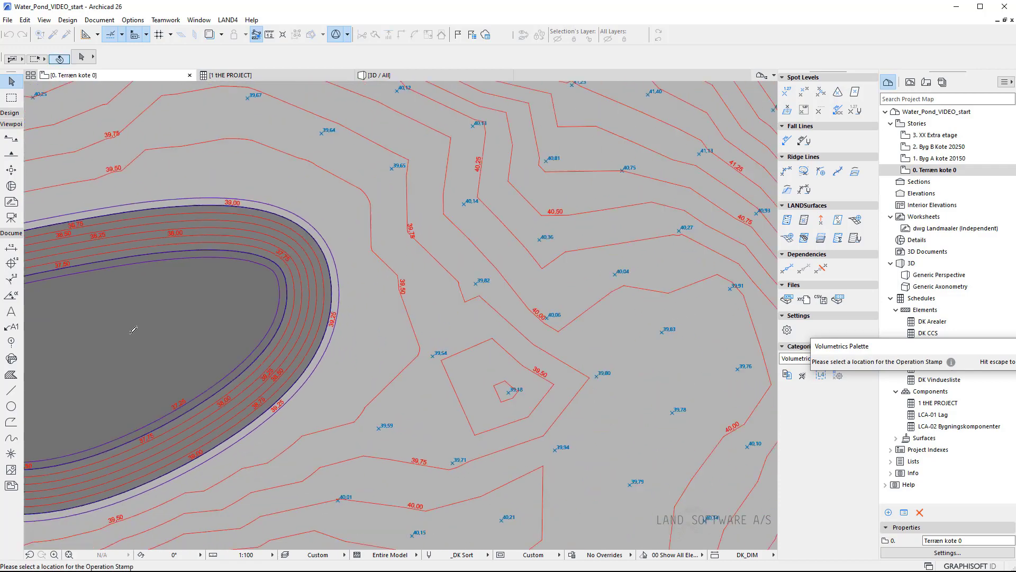
pyautogui.scroll(5, 493, 313)
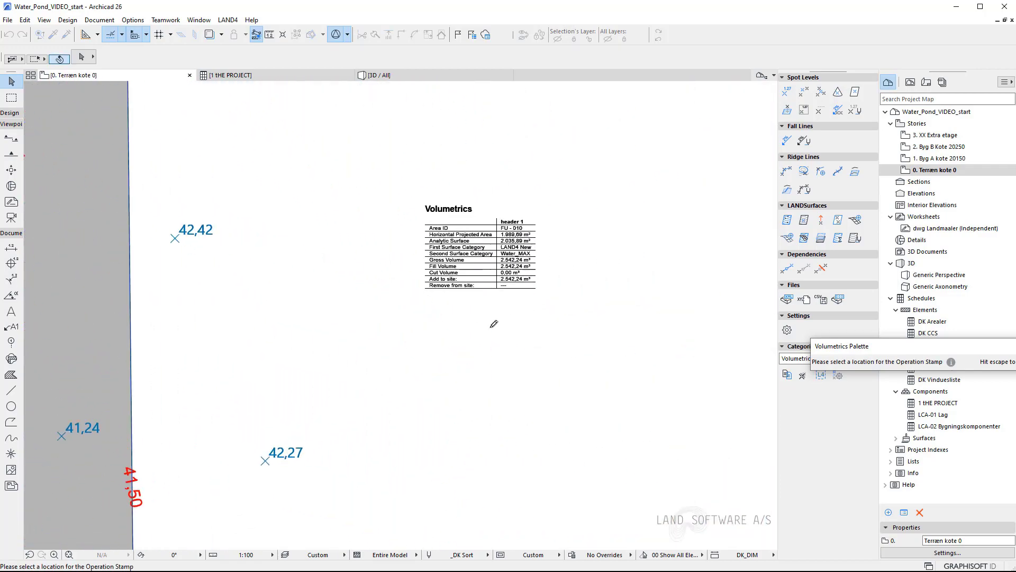
pyautogui.click(346, 332)
# Step: Shift the Water MIN volumetrics stamp slightly east so it sits beneath the Water_MAX stamp
pyautogui.moveTo(314, 293); pyautogui.dragTo(580, 464)
pyautogui.click(345, 333)
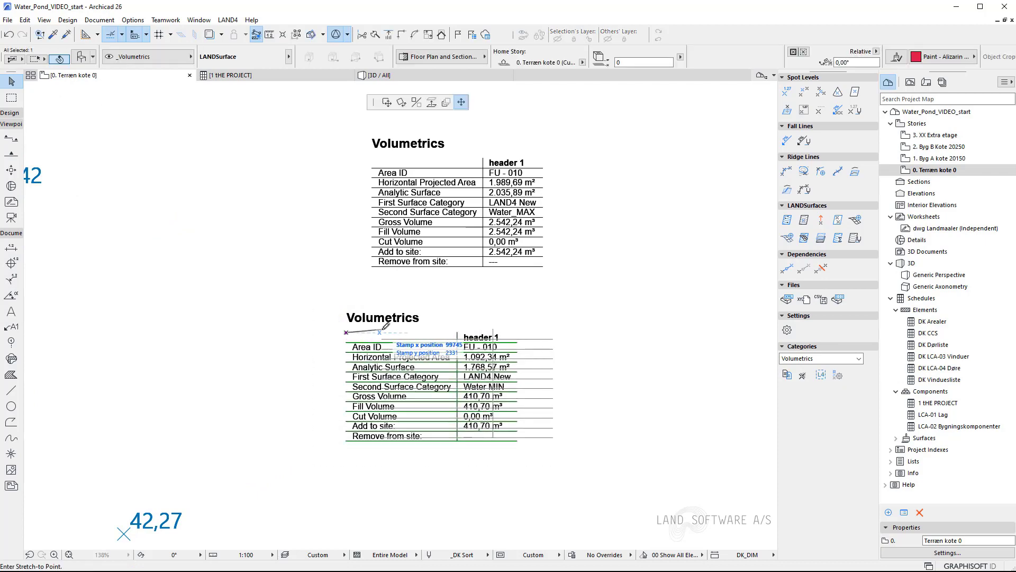
pyautogui.click(381, 329)
pyautogui.click(256, 390)
pyautogui.scroll(1, 350, 333)
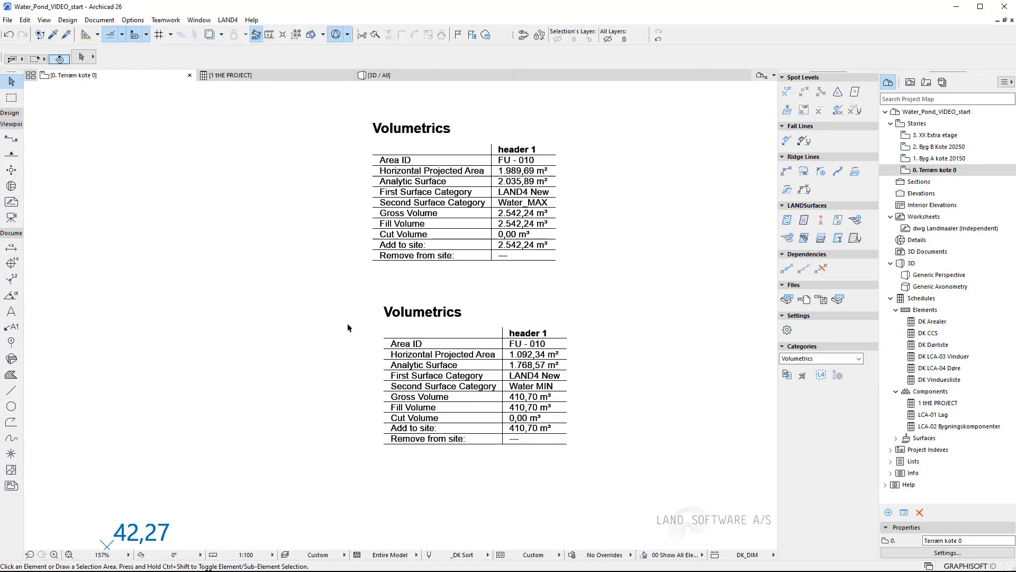
pyautogui.moveTo(330, 233)
pyautogui.mouseDown(button='middle')
pyautogui.moveTo(327, 259)
pyautogui.moveTo(316, 258)
pyautogui.mouseUp(button='middle')
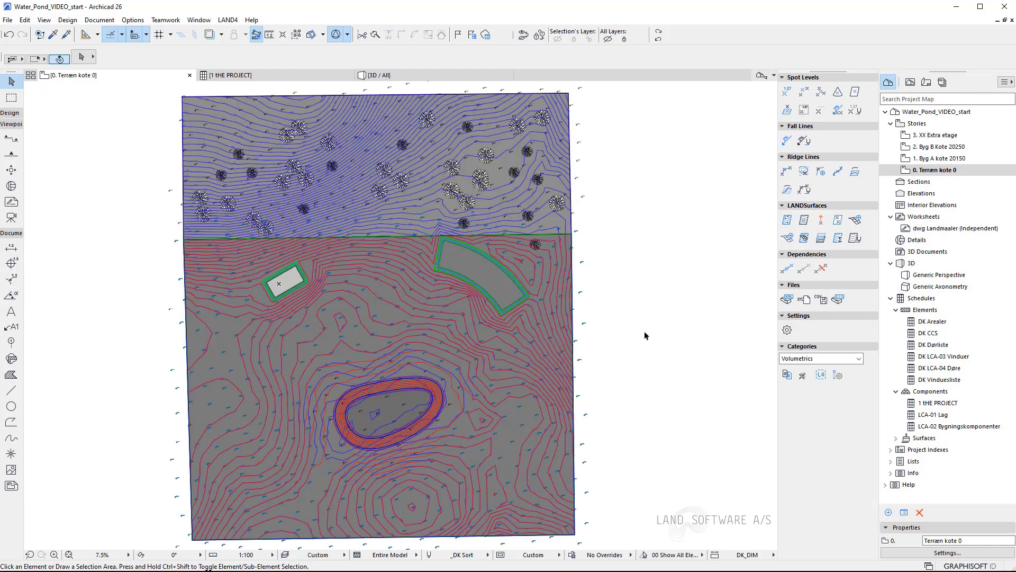
# Step: Compare the existing terrain with the new reservoir terrain in plan and 3D, highlighting the existing LANDSurface
pyautogui.scroll(6, 379, 463)
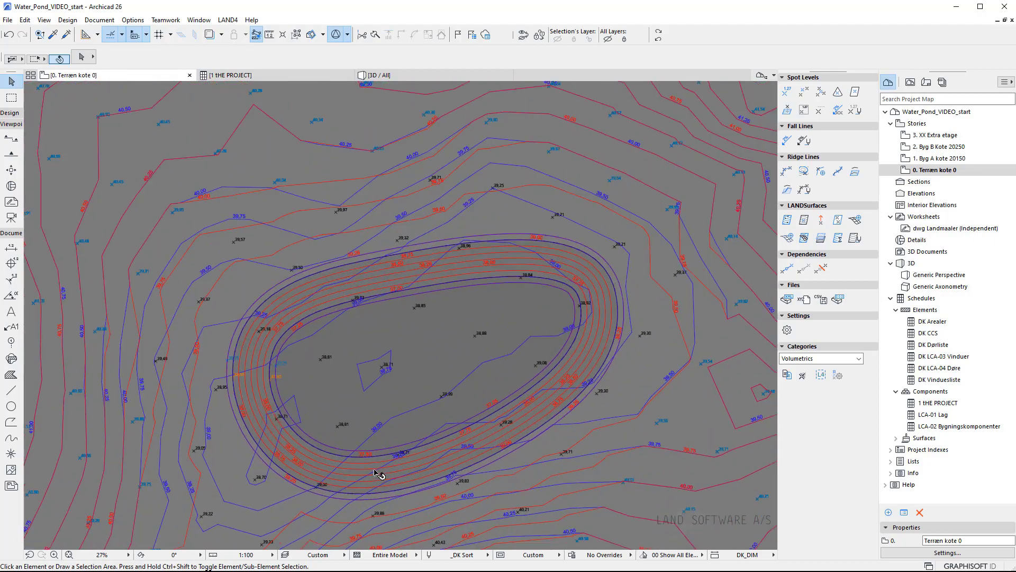
pyautogui.moveTo(379, 472); pyautogui.dragTo(357, 437, button='middle')
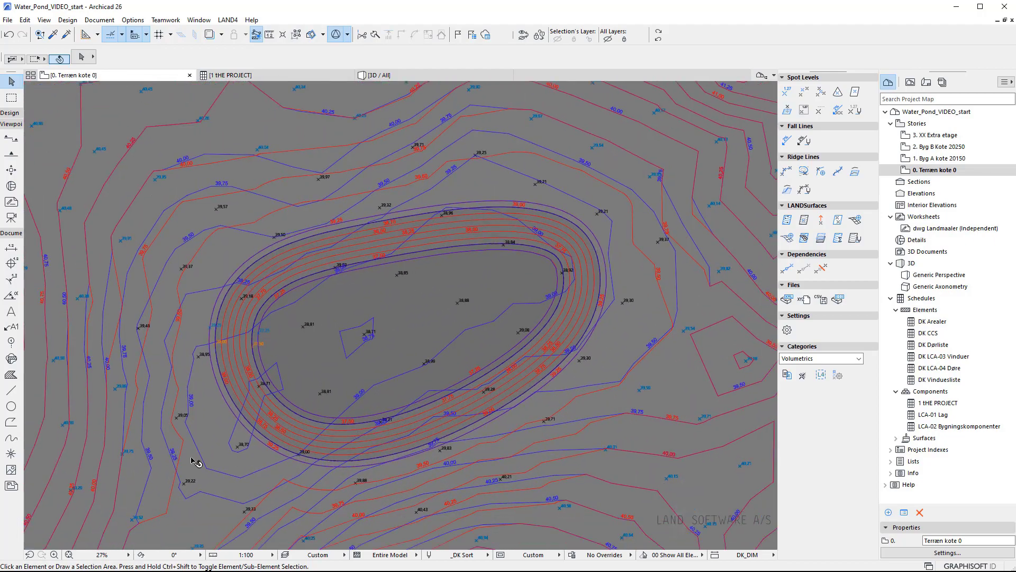
pyautogui.scroll(-5, 190, 459)
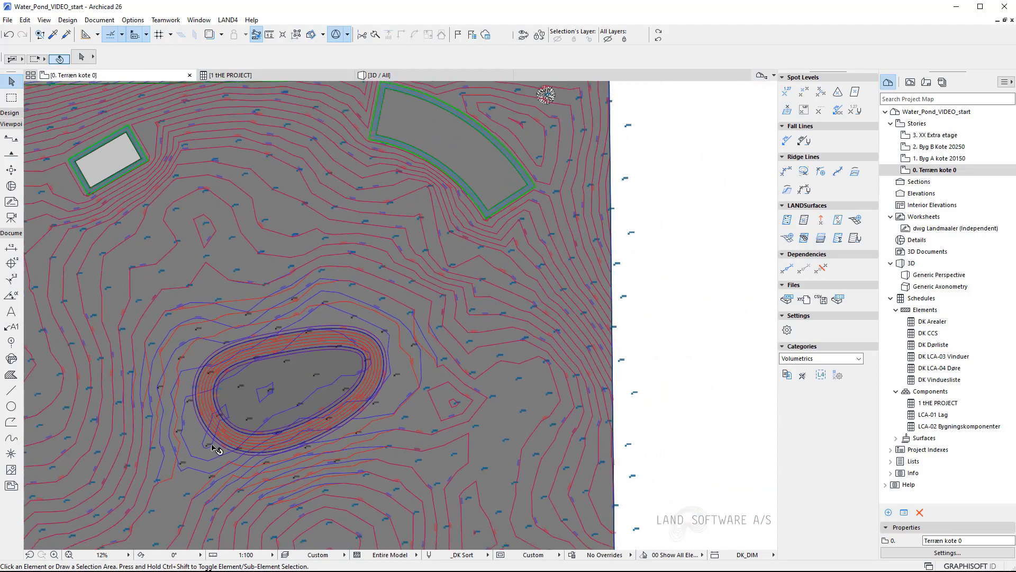
pyautogui.scroll(-1, 410, 379)
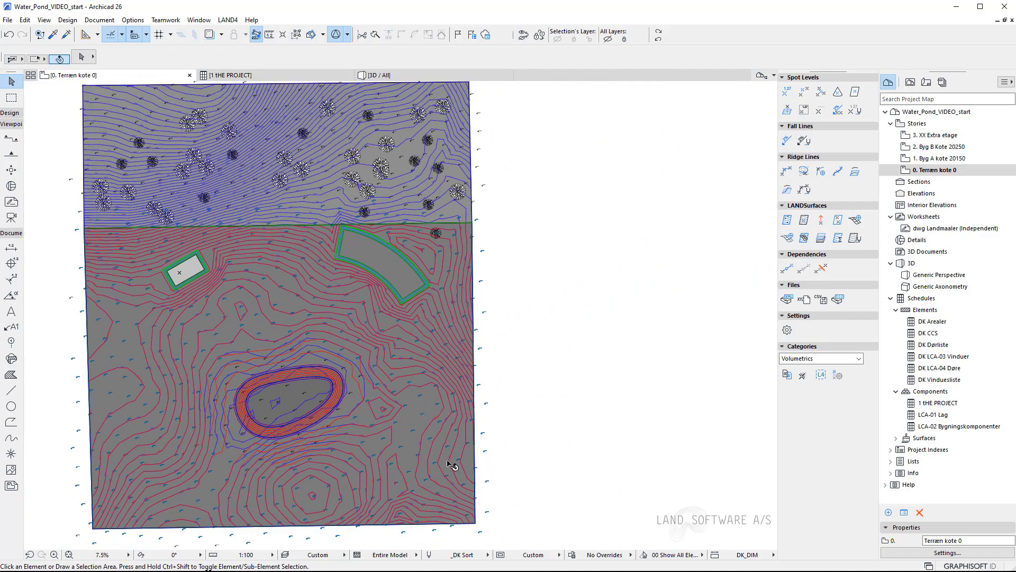
pyautogui.press('F3')
pyautogui.scroll(1, 578, 360)
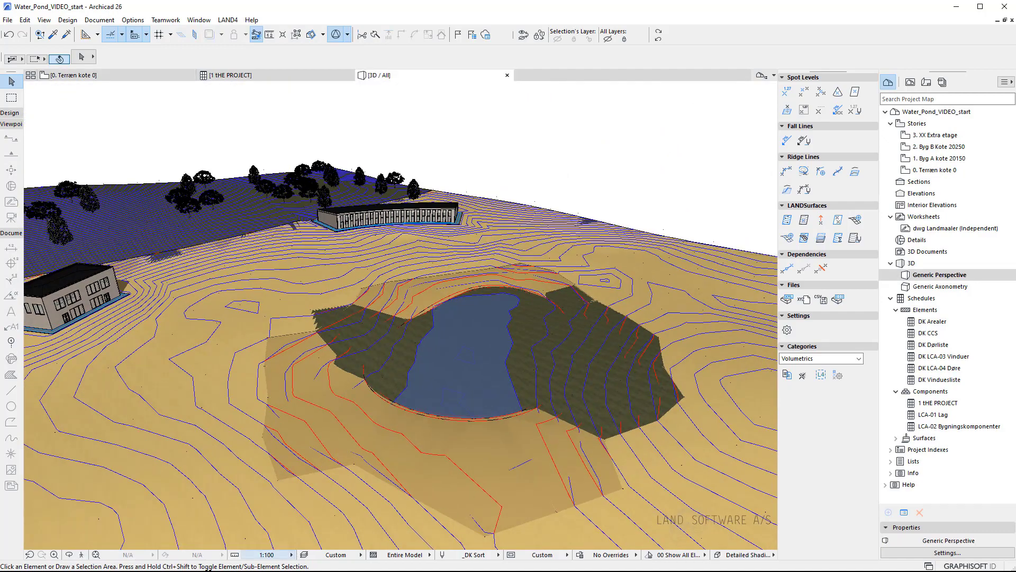
pyautogui.click(69, 554)
pyautogui.moveTo(609, 400); pyautogui.dragTo(479, 384)
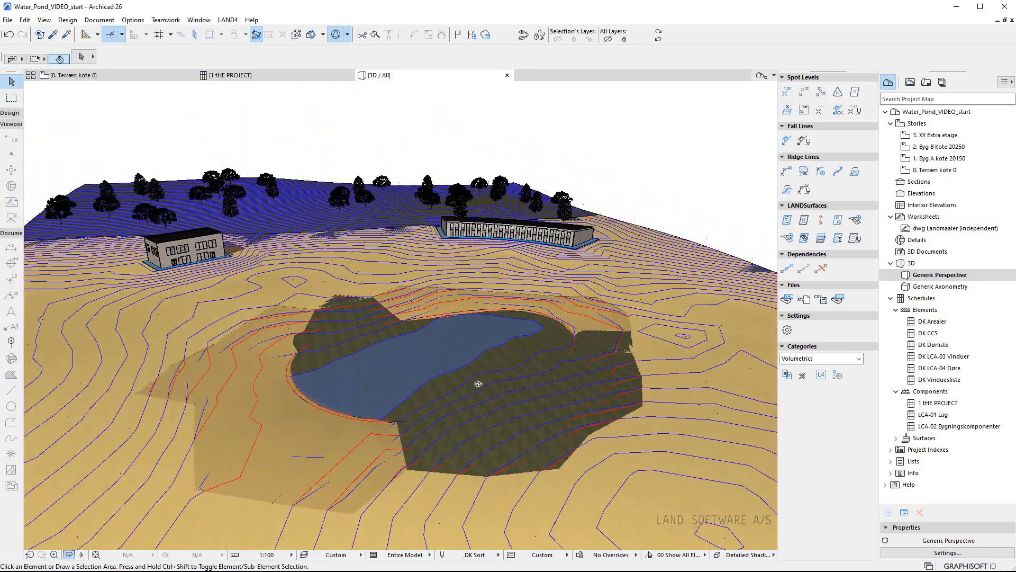
pyautogui.click(432, 413)
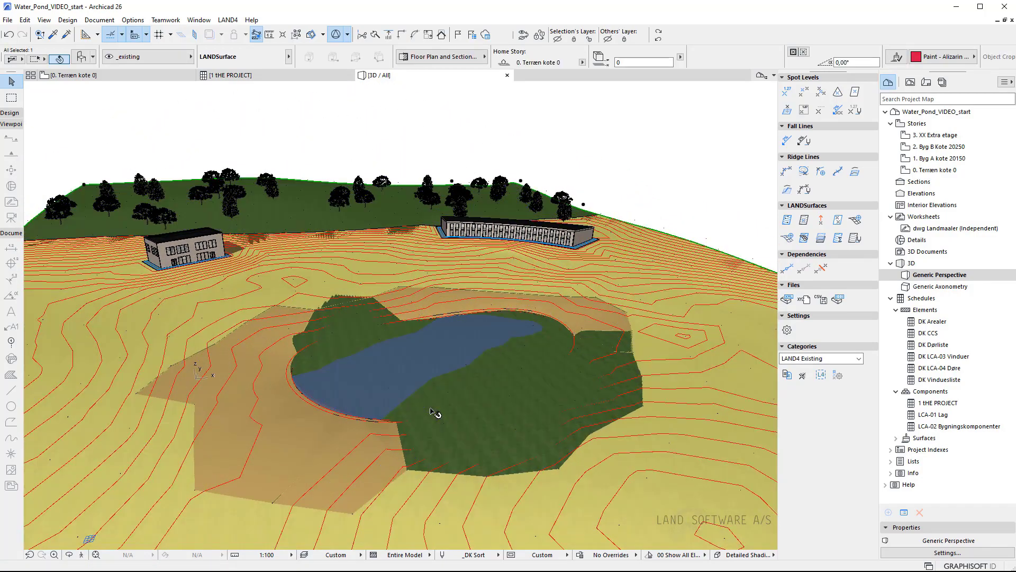
pyautogui.click(68, 556)
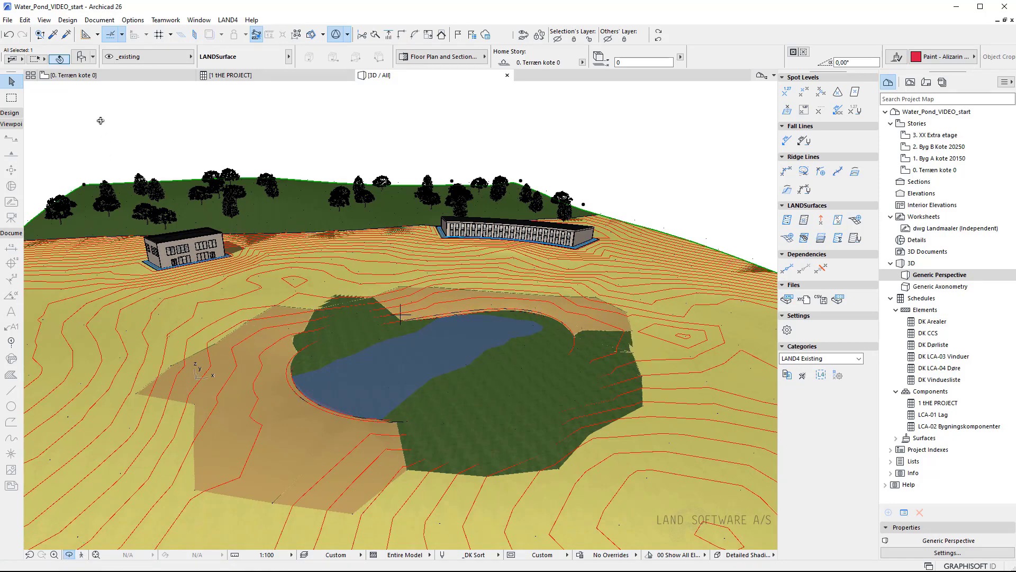
# Step: Create a volumetrics surface between the existing terrain and the LAND4 New terrain, with its stamp in the empty area east of the terrain
pyautogui.click(101, 76)
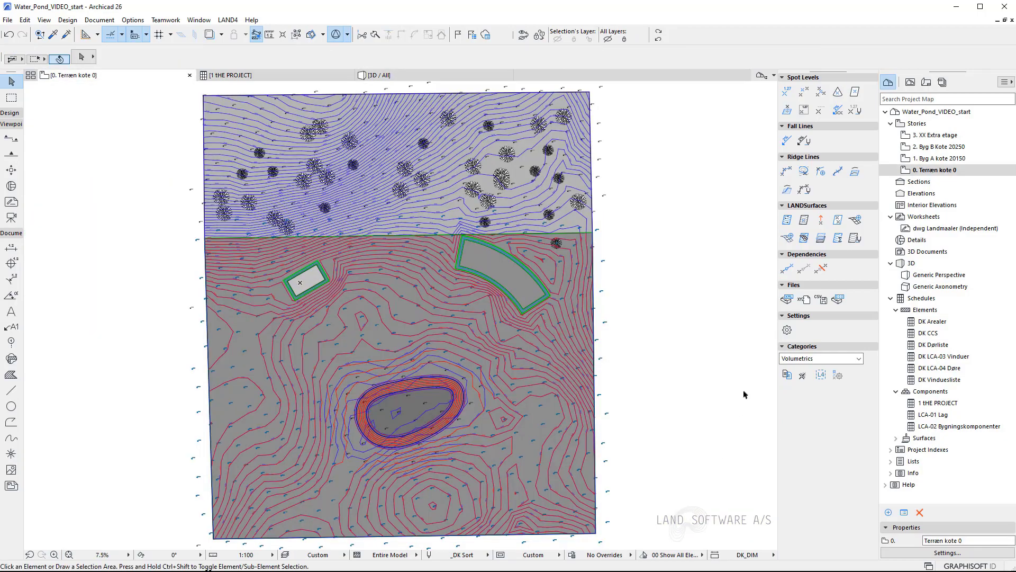
pyautogui.click(821, 237)
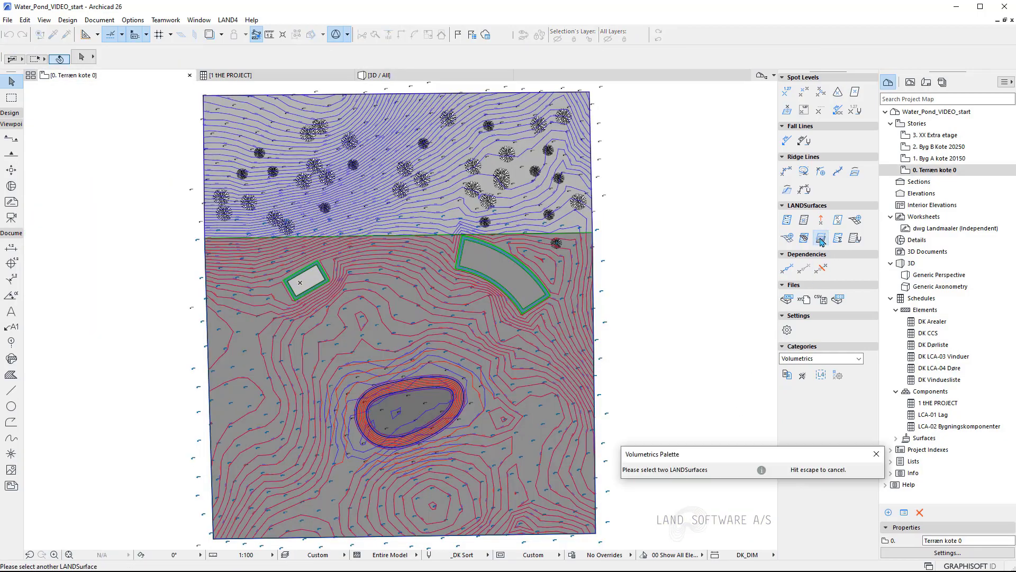
pyautogui.scroll(5, 596, 199)
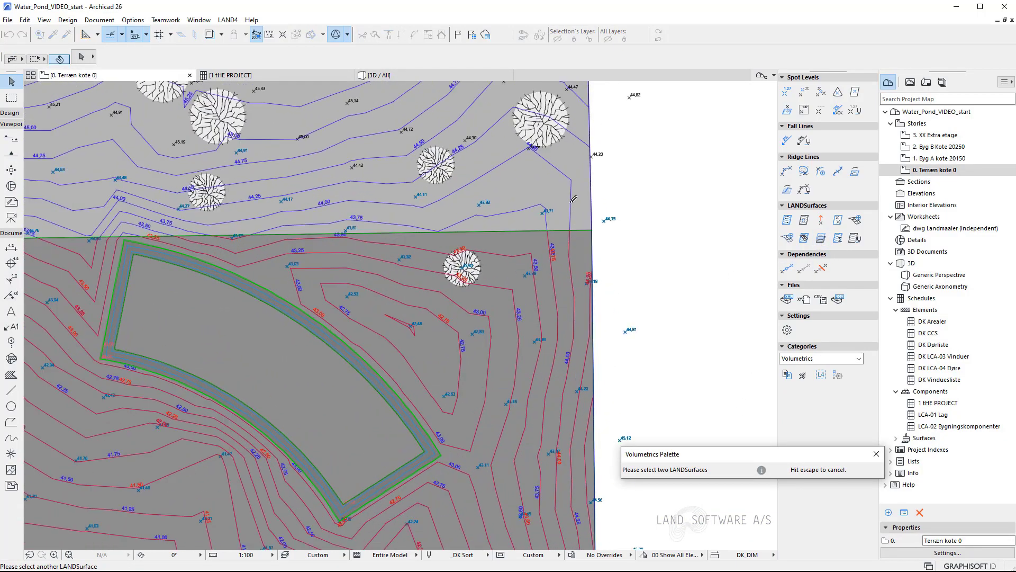
pyautogui.scroll(-5, 491, 235)
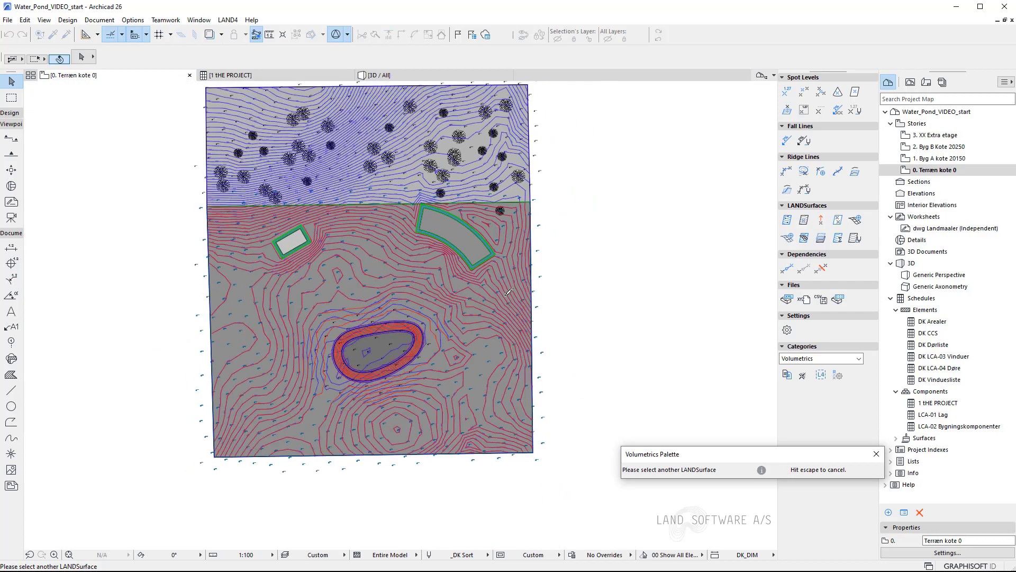
pyautogui.click(489, 374)
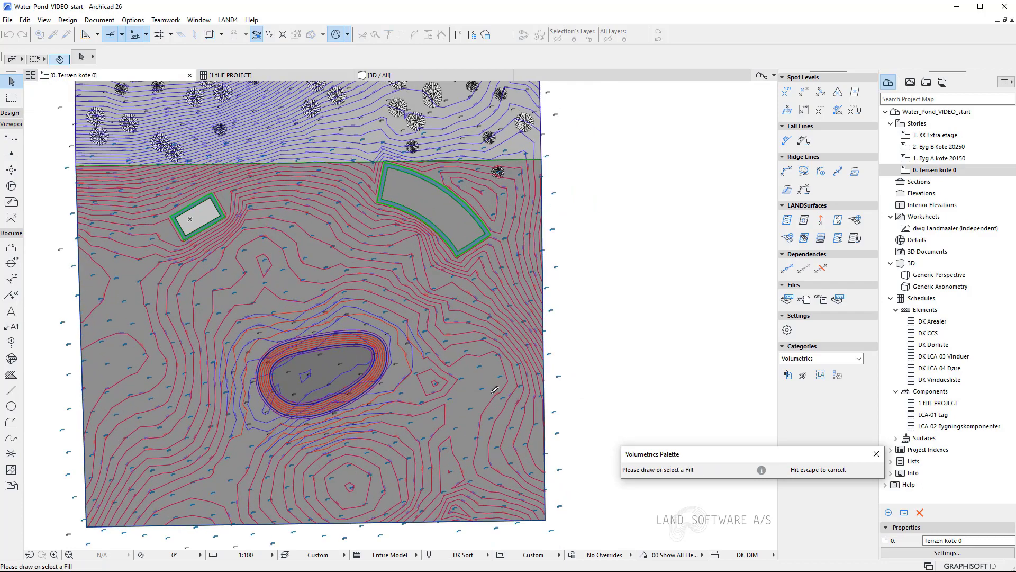
pyautogui.click(545, 444)
pyautogui.scroll(4, 603, 320)
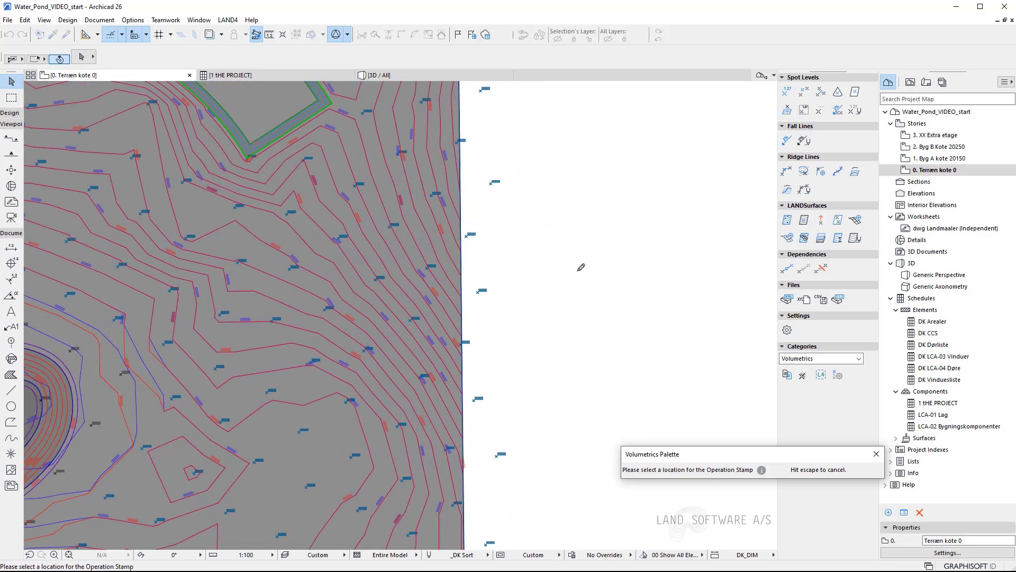
pyautogui.click(565, 255)
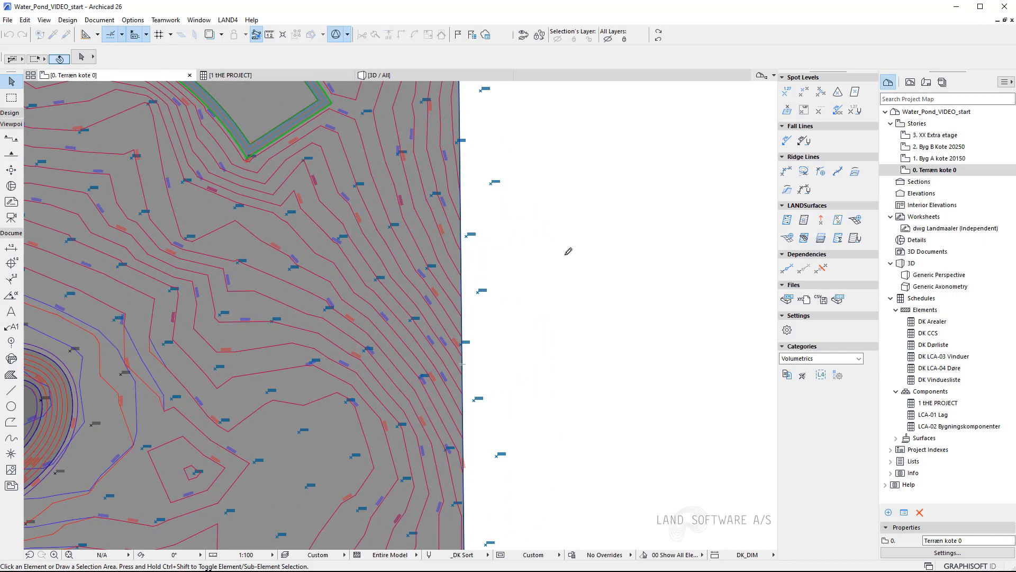
pyautogui.scroll(10, 579, 258)
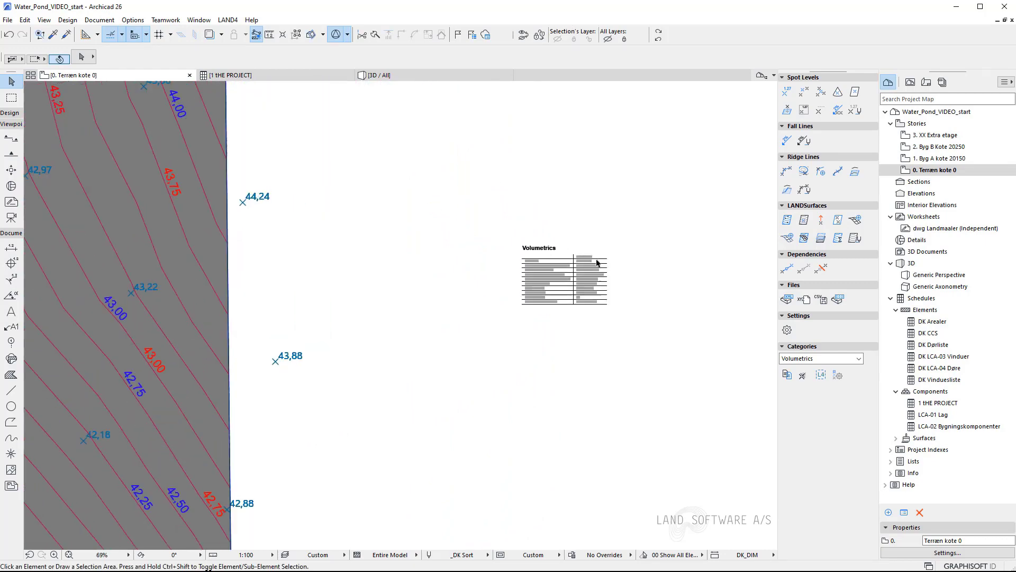
pyautogui.scroll(2, 681, 318)
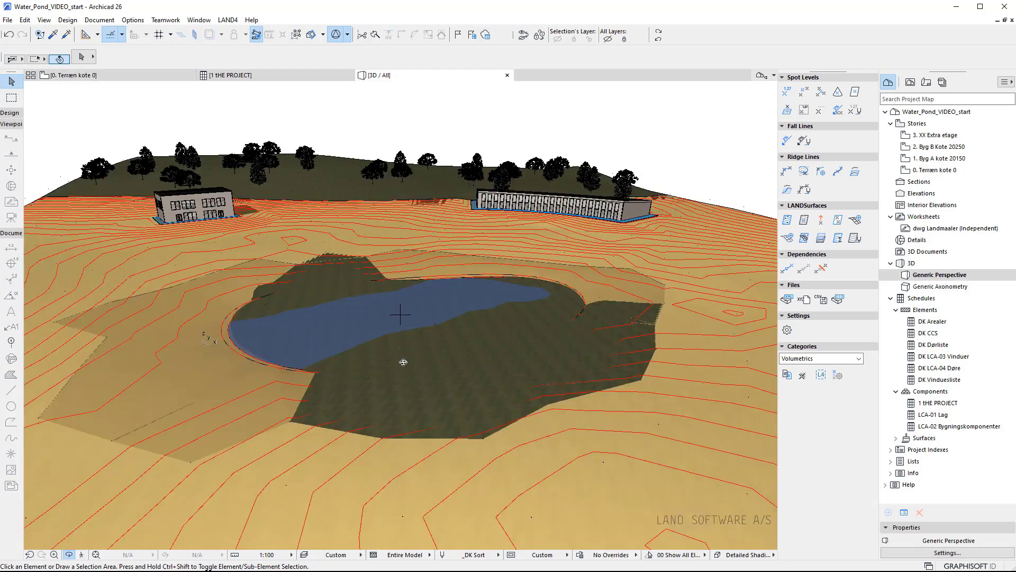
# Step: Examine the cut and fill areas of the terrain volumetrics surface around the reservoir in 3D
pyautogui.moveTo(488, 479); pyautogui.dragTo(491, 94)
pyautogui.scroll(2, 365, 366)
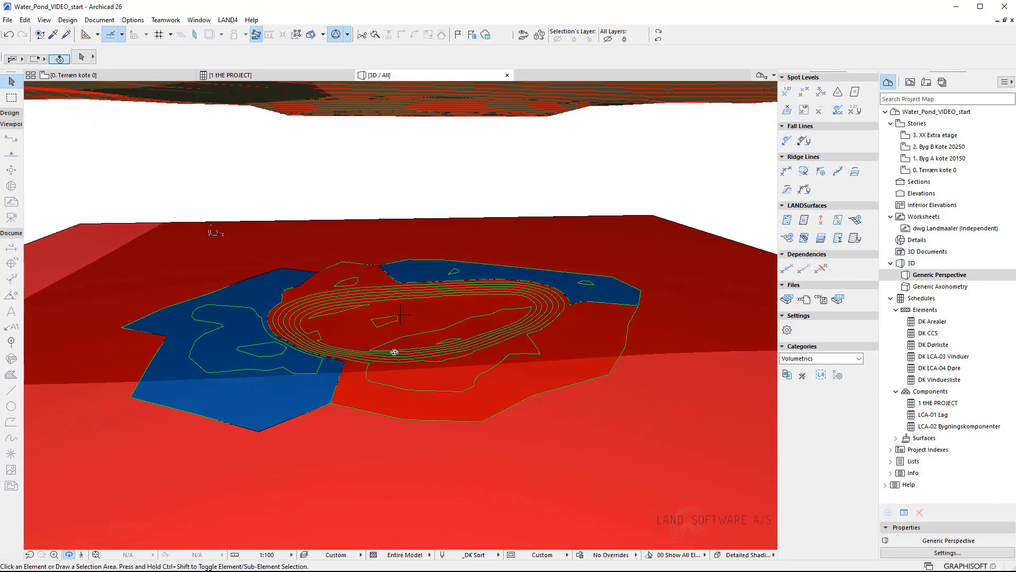
pyautogui.scroll(1, 380, 359)
pyautogui.moveTo(371, 376)
pyautogui.mouseDown()
pyautogui.moveTo(467, 431)
pyautogui.moveTo(474, 356)
pyautogui.moveTo(519, 352)
pyautogui.moveTo(324, 381)
pyautogui.moveTo(311, 377)
pyautogui.moveTo(302, 339)
pyautogui.moveTo(336, 363)
pyautogui.moveTo(381, 365)
pyautogui.moveTo(389, 376)
pyautogui.mouseUp()
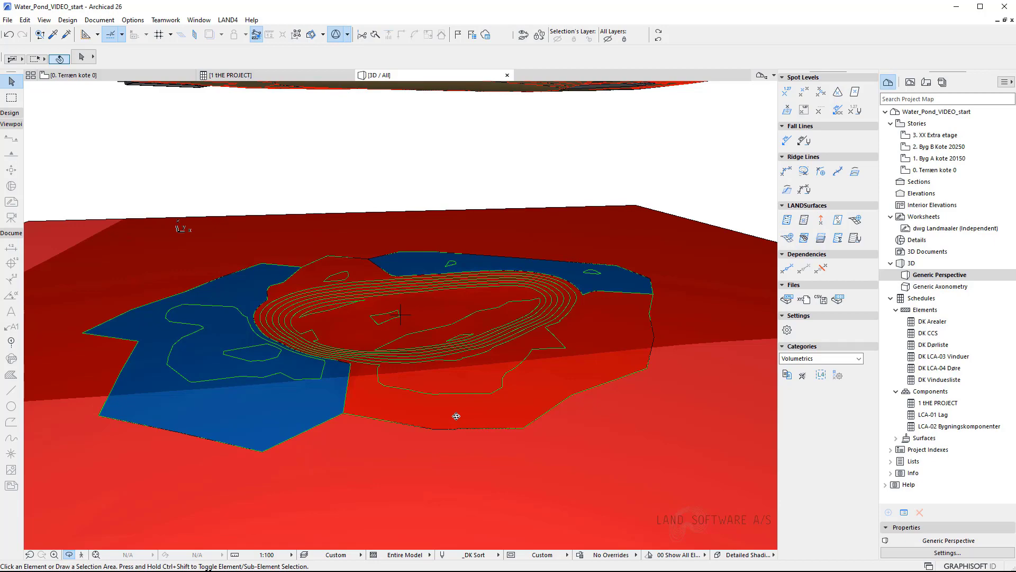
pyautogui.moveTo(437, 321); pyautogui.dragTo(442, 208)
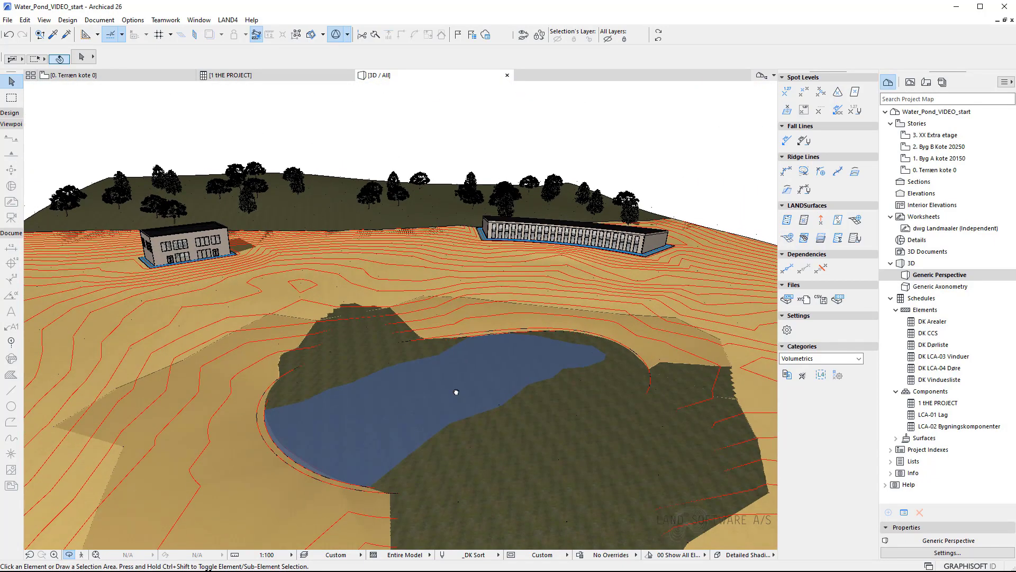
pyautogui.moveTo(453, 390); pyautogui.dragTo(361, 303)
# Step: Examine the reservoir and the surrounding new terrain in plan and in 3D without the existing terrain
pyautogui.press('F2')
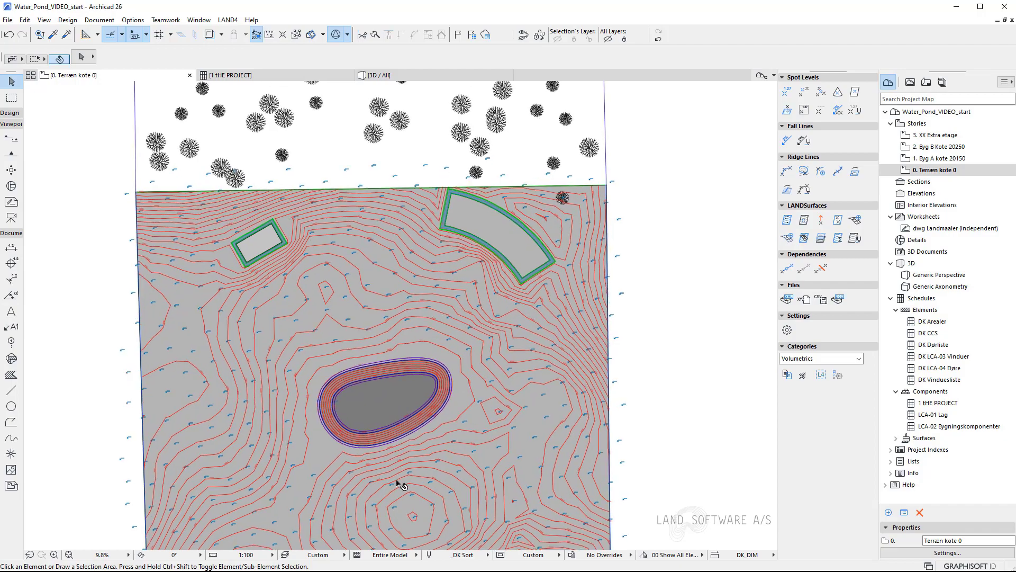
pyautogui.scroll(5, 398, 476)
pyautogui.moveTo(399, 472); pyautogui.dragTo(403, 453, button='middle')
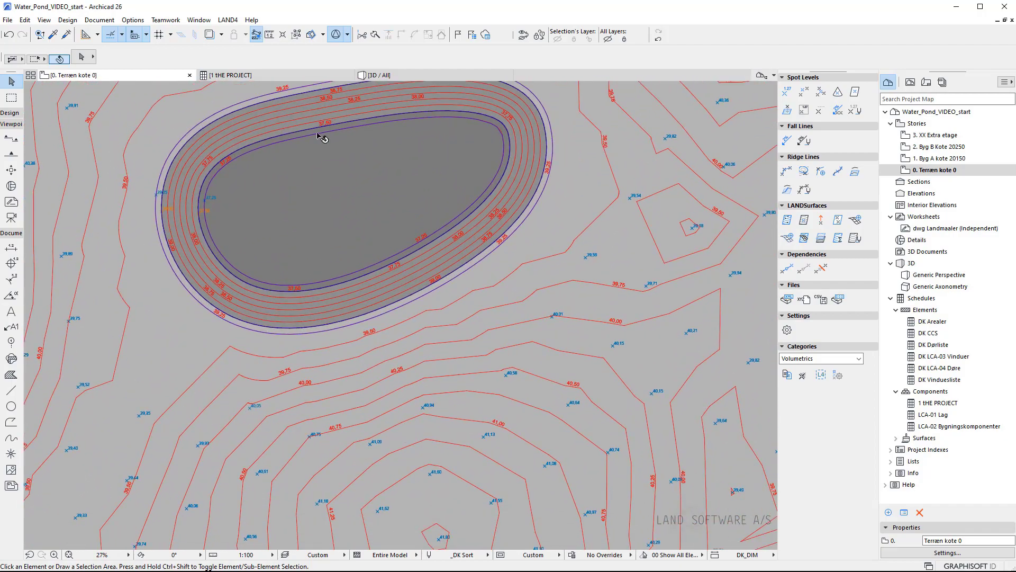
pyautogui.moveTo(385, 378); pyautogui.dragTo(469, 386, button='middle')
pyautogui.scroll(-3, 466, 329)
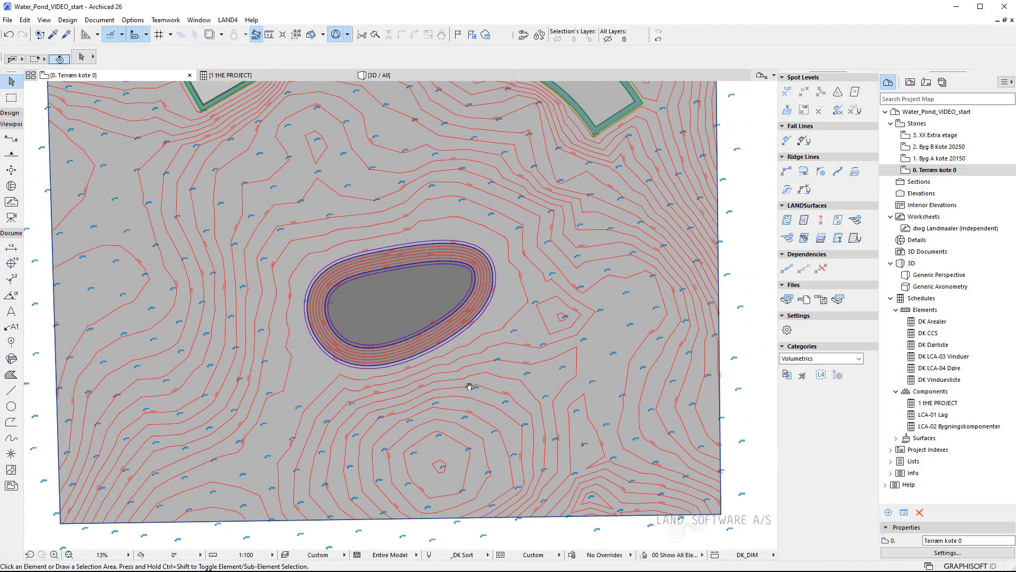
pyautogui.press('F3')
pyautogui.moveTo(628, 359); pyautogui.dragTo(144, 395)
pyautogui.keyDown('shift'); pyautogui.moveTo(144, 394); pyautogui.dragTo(434, 396, button='middle'); pyautogui.keyUp('shift')
pyautogui.moveTo(434, 396); pyautogui.dragTo(305, 249)
pyautogui.scroll(-3, 299, 355)
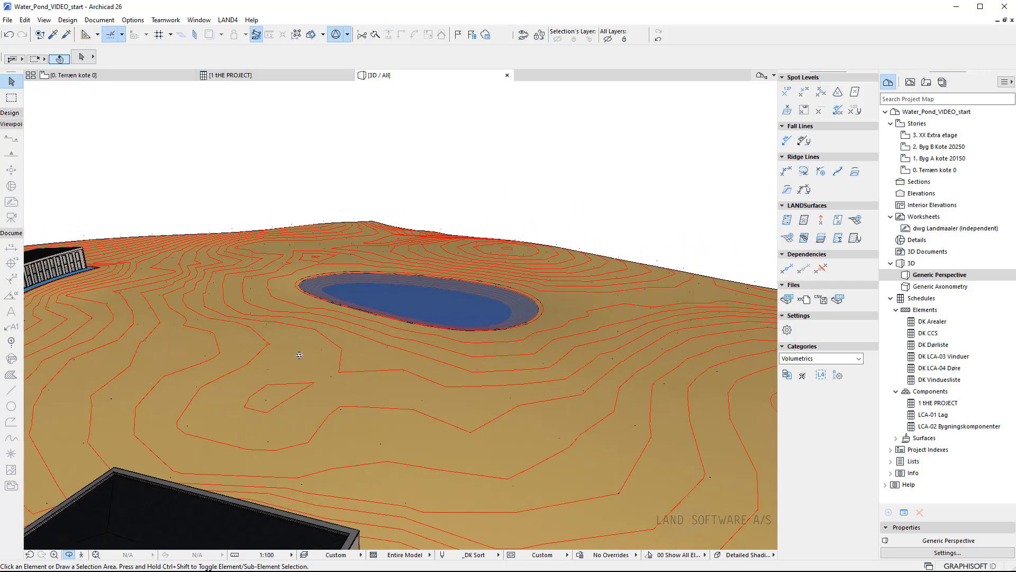
pyautogui.moveTo(514, 358); pyautogui.dragTo(28, 358)
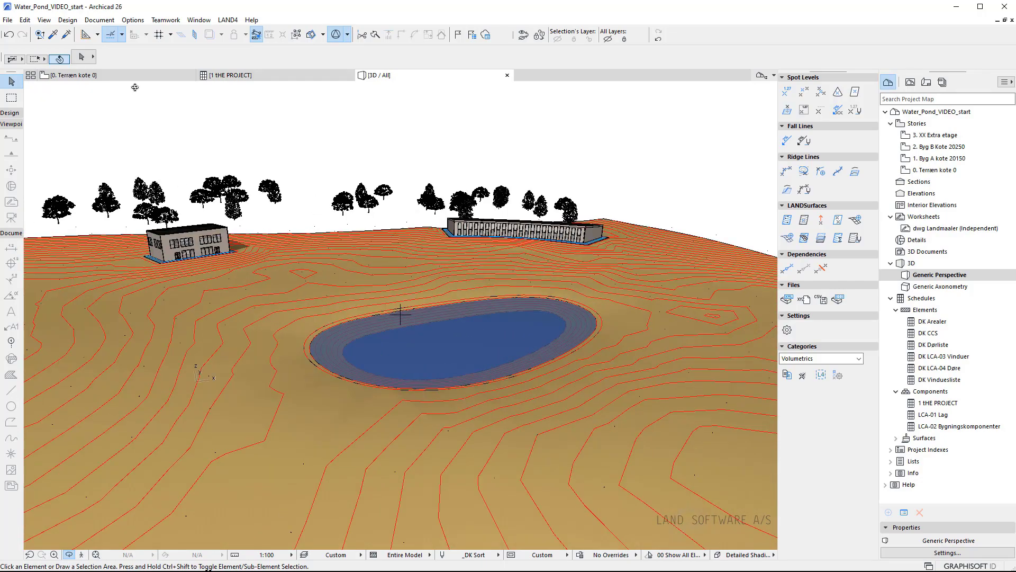
# Step: Draw two small nested closed splines around the hilltop south of the reservoir in the story 0 plan
pyautogui.click(133, 76)
pyautogui.scroll(-1, 297, 442)
pyautogui.scroll(1, 320, 453)
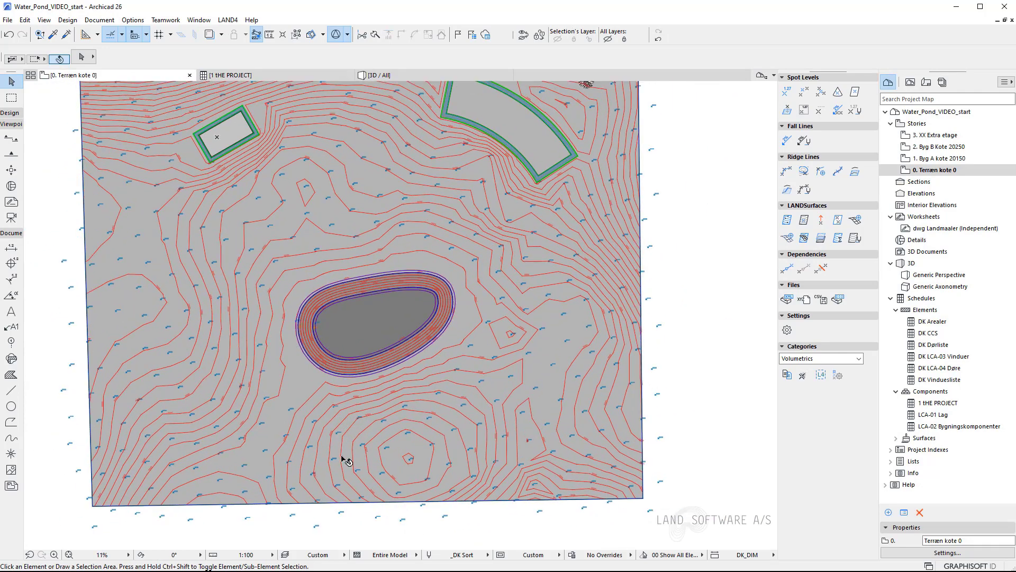
pyautogui.moveTo(746, 377); pyautogui.dragTo(744, 413, button='middle')
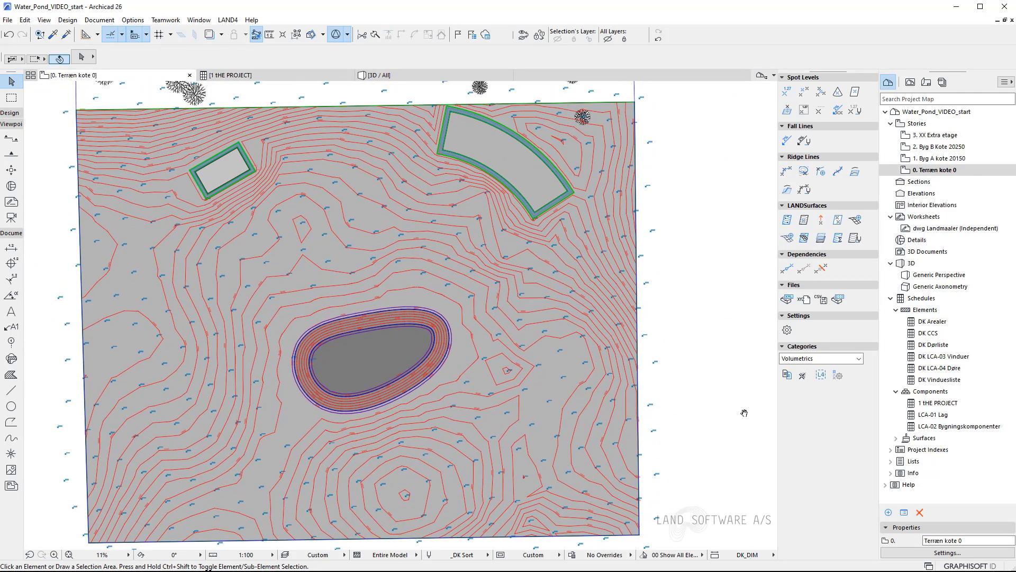
pyautogui.scroll(5, 395, 467)
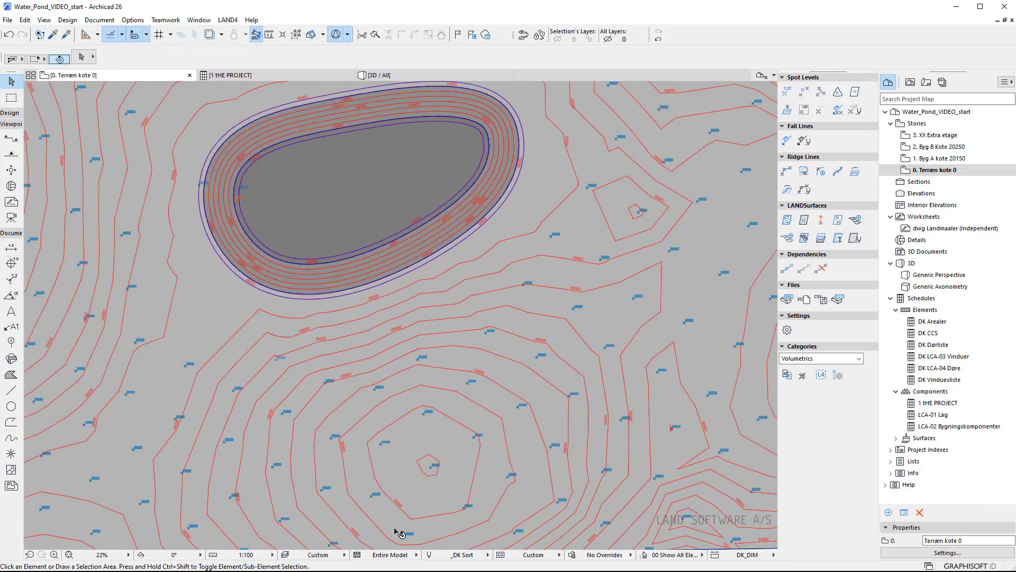
pyautogui.moveTo(396, 467); pyautogui.dragTo(378, 426, button='middle')
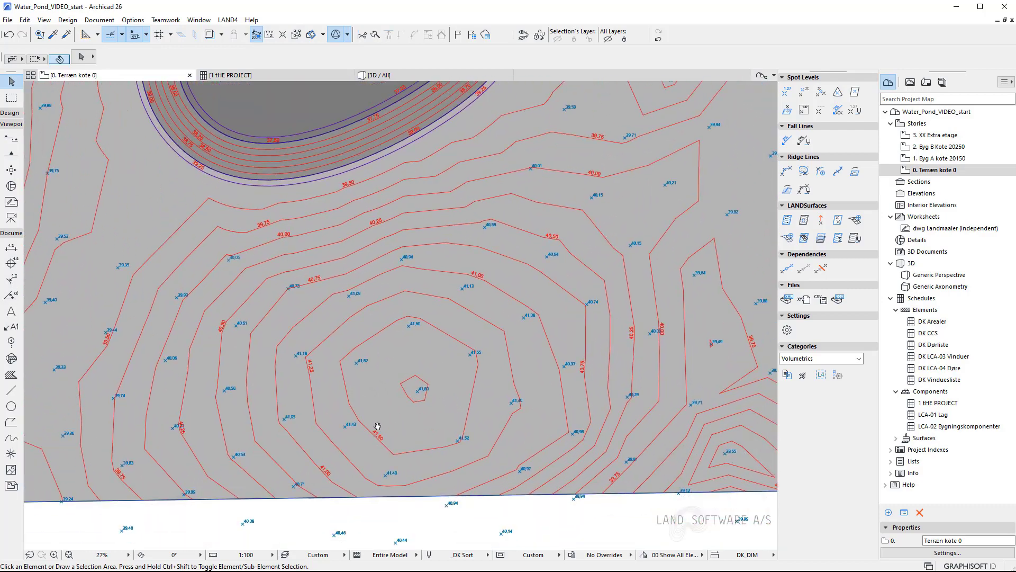
pyautogui.click(11, 438)
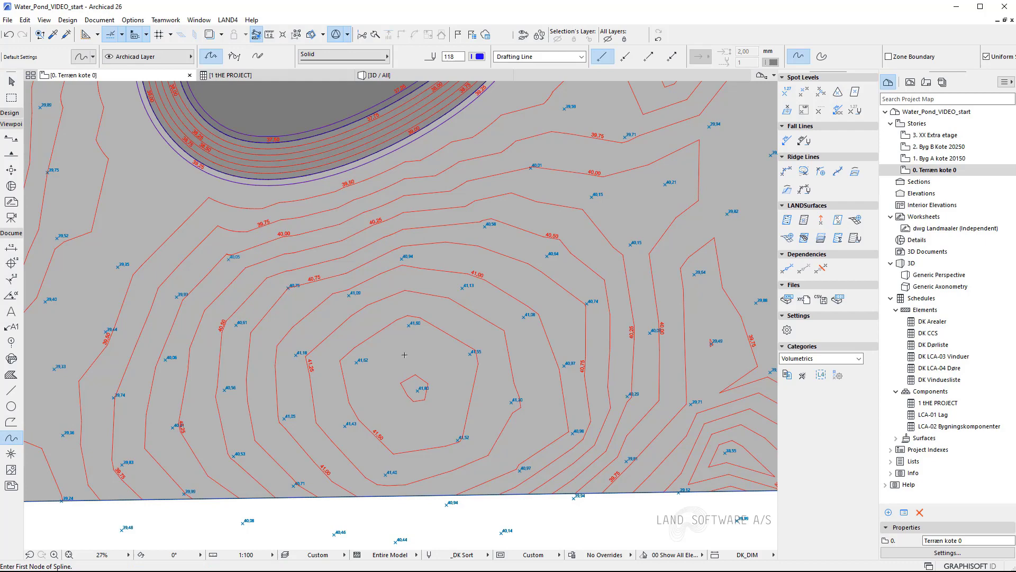
pyautogui.click(337, 380)
pyautogui.click(395, 332)
pyautogui.click(412, 302)
pyautogui.click(460, 300)
pyautogui.click(534, 415)
pyautogui.click(418, 458)
pyautogui.click(286, 421)
pyautogui.click(292, 334)
pyautogui.click(443, 288)
pyautogui.press('Escape')
# Step: Draw a third closed spline around the two small hilltop splines
pyautogui.click(451, 288)
pyautogui.click(507, 405)
pyautogui.click(445, 453)
pyautogui.click(313, 423)
pyautogui.click(336, 327)
pyautogui.click(451, 289)
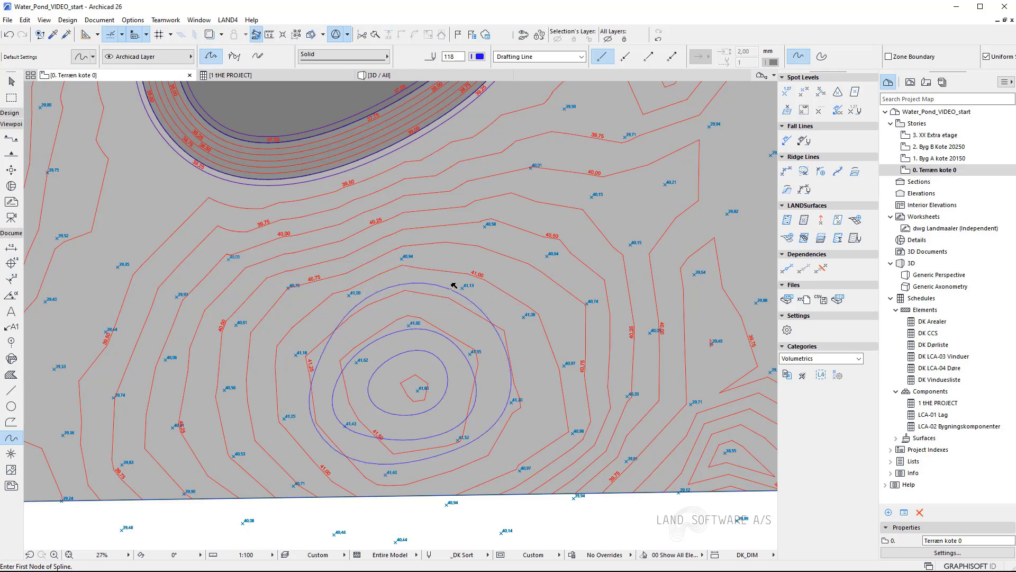
# Step: Draw a fourth, larger closed spline around the hill, extending further north and east of the third one
pyautogui.click(295, 405)
pyautogui.click(294, 308)
pyautogui.click(460, 220)
pyautogui.click(555, 259)
pyautogui.click(550, 410)
pyautogui.click(492, 454)
pyautogui.click(369, 477)
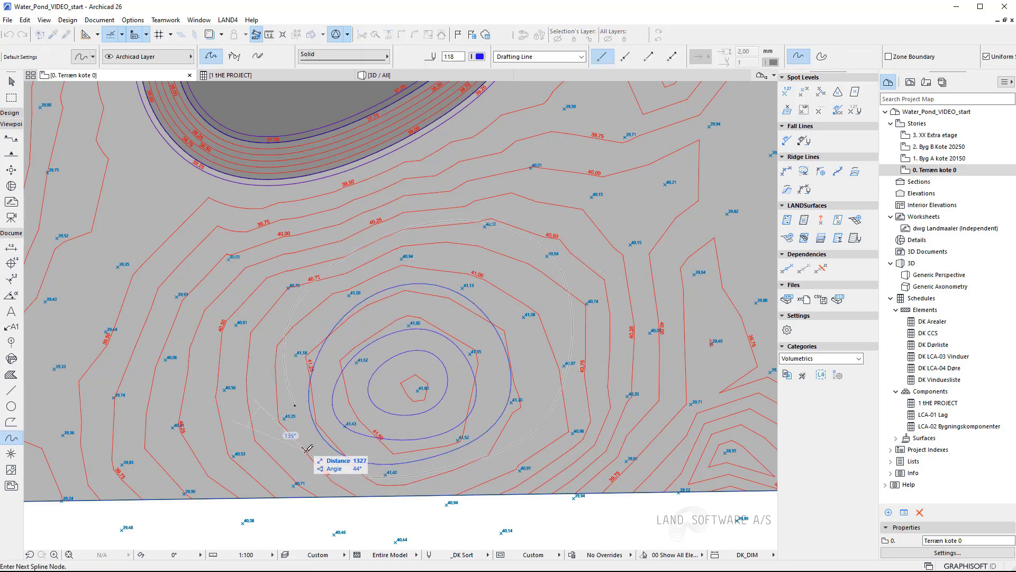
pyautogui.click(295, 405)
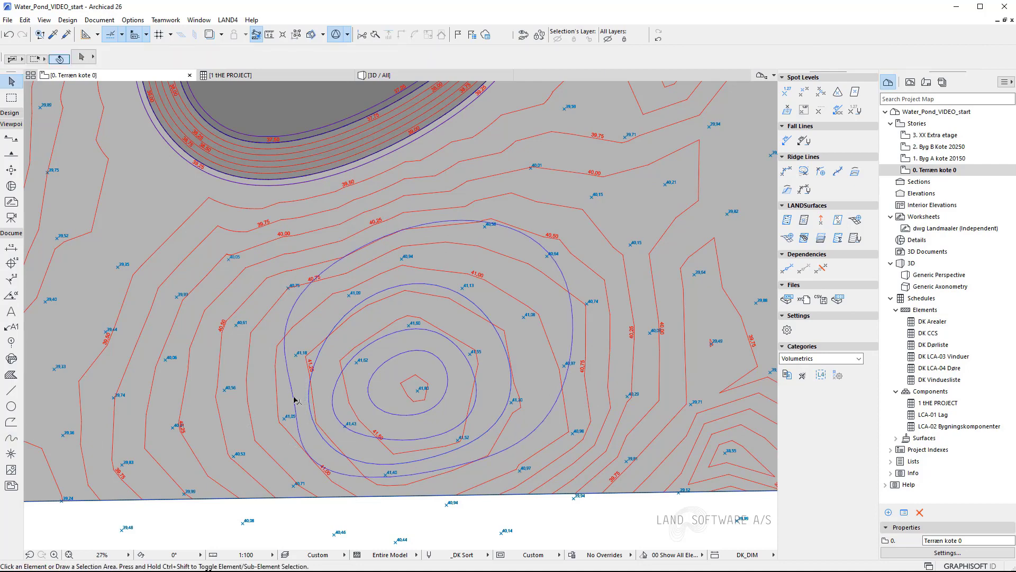
# Step: Draw a fifth closed spline around the hill, enclosing the four existing splines and reaching towards the reservoir
pyautogui.click(302, 474)
pyautogui.click(211, 344)
pyautogui.click(529, 167)
pyautogui.click(614, 318)
pyautogui.click(575, 432)
pyautogui.click(452, 478)
pyautogui.click(341, 479)
pyautogui.click(301, 475)
pyautogui.press('Escape')
pyautogui.click(220, 413)
pyautogui.press('Escape')
# Step: Draw the sixth, outermost closed spline around the hill, between the reservoir and the terrain's southern edge
pyautogui.scroll(-1, 390, 260)
pyautogui.moveTo(390, 260); pyautogui.dragTo(405, 328, button='middle')
pyautogui.click(11, 438)
pyautogui.click(310, 516)
pyautogui.click(252, 493)
pyautogui.click(200, 413)
pyautogui.click(262, 301)
pyautogui.click(374, 263)
pyautogui.click(517, 216)
pyautogui.click(608, 227)
pyautogui.click(640, 380)
pyautogui.click(566, 495)
pyautogui.click(439, 519)
pyautogui.click(310, 515)
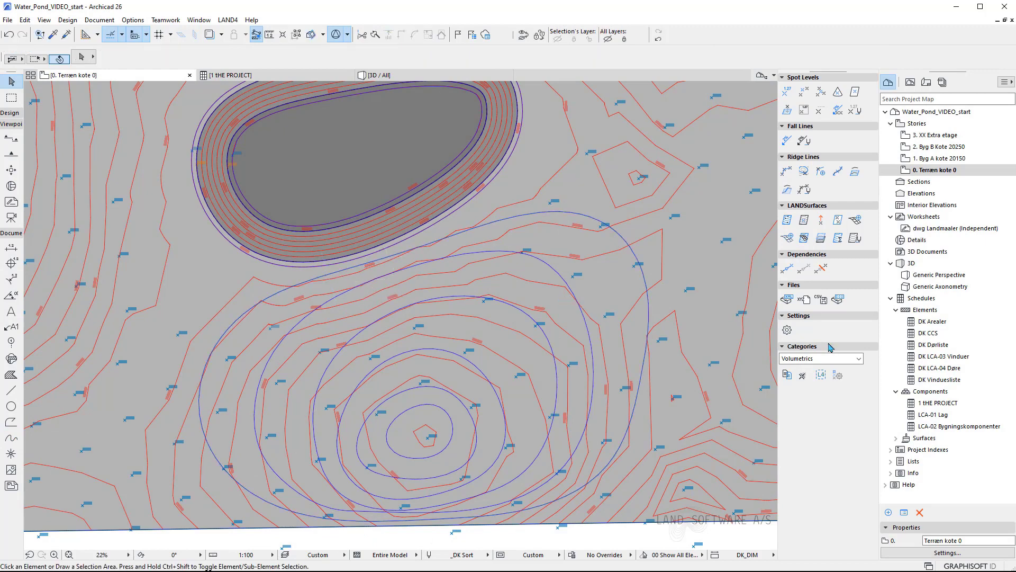
# Step: Make LAND4 New the active category and assign heights of 43,00 and 42,50 to the two innermost splines
pyautogui.click(821, 359)
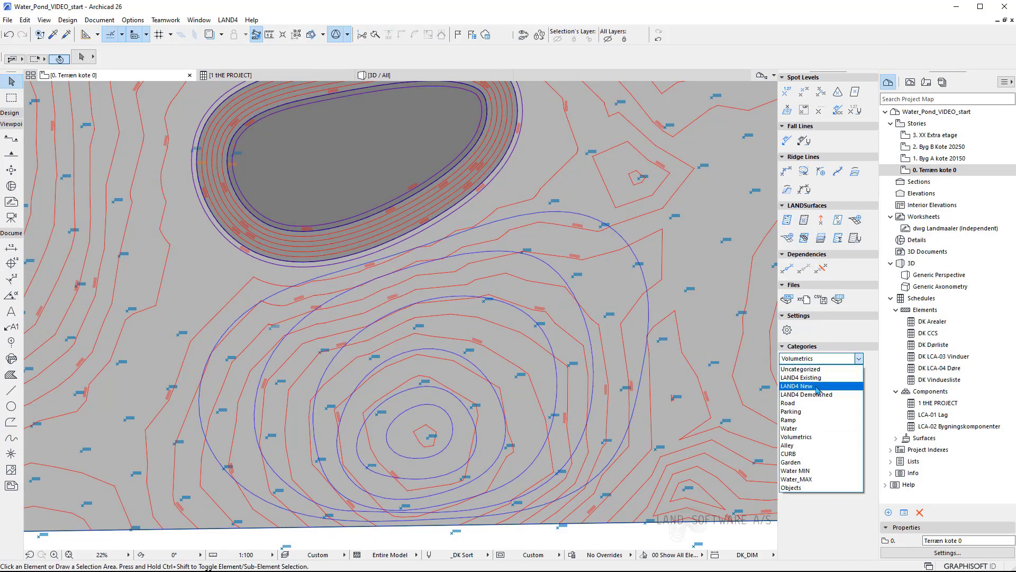
pyautogui.click(817, 386)
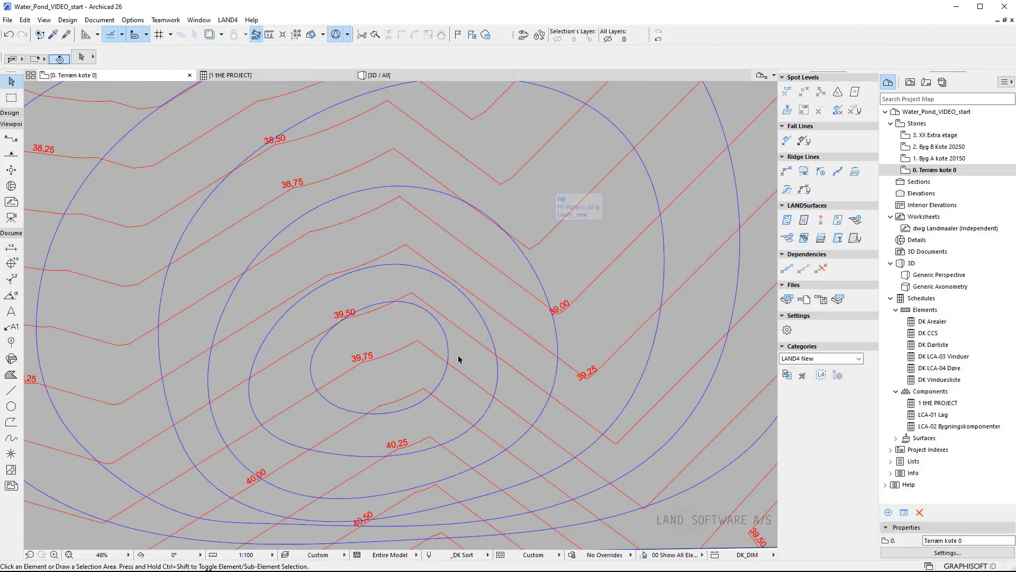
pyautogui.click(448, 342)
pyautogui.click(496, 352)
pyautogui.click(803, 172)
pyautogui.write('42500')
pyautogui.click(496, 349)
# Step: Assign heights of 42,00, 41,00, 40,20 and 39,50 to the four outer splines from the inside out, and check them in 3D
pyautogui.click(558, 361)
pyautogui.click(804, 171)
pyautogui.write('42')
pyautogui.press('Return')
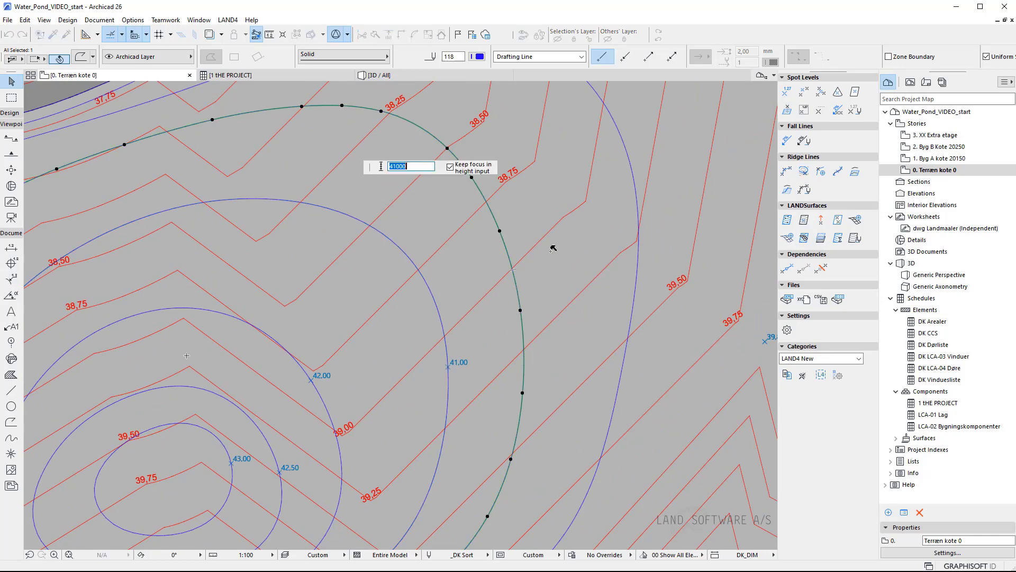
pyautogui.write('40200')
pyautogui.press('Return')
pyautogui.write('39500')
pyautogui.press('Return')
pyautogui.press('F3')
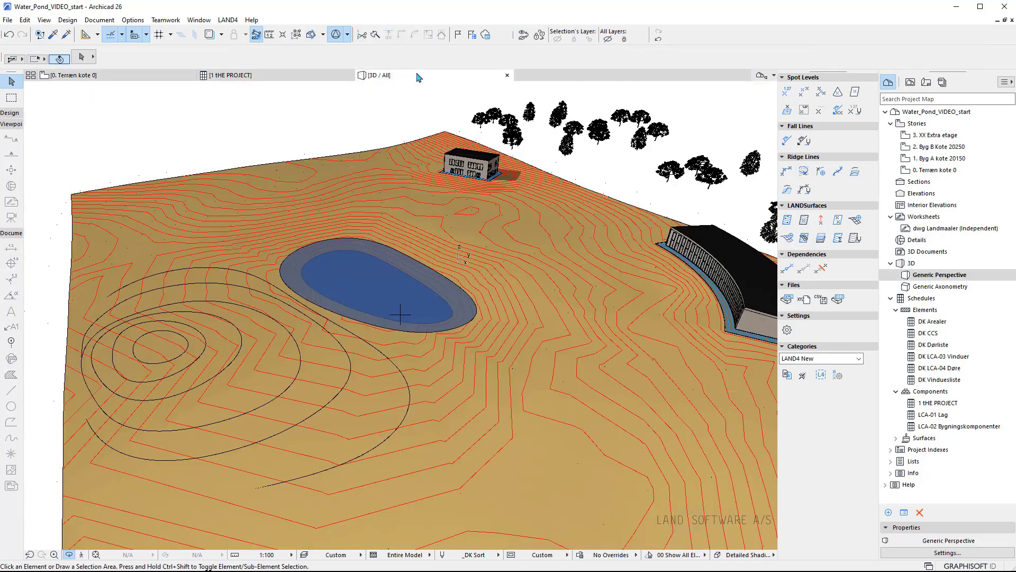
pyautogui.moveTo(365, 352)
pyautogui.mouseDown()
pyautogui.moveTo(173, 276)
pyautogui.moveTo(359, 354)
pyautogui.mouseUp()
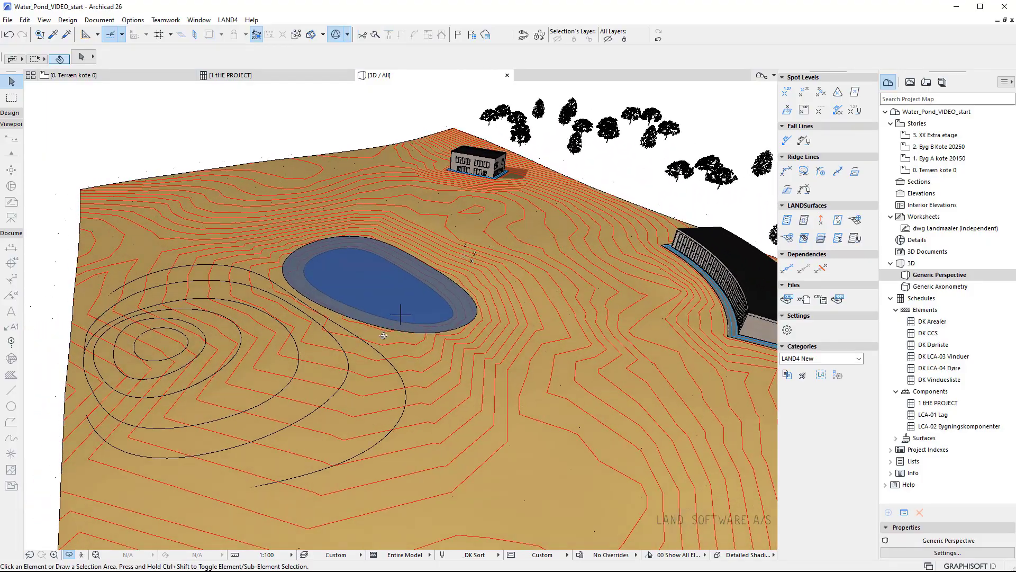
# Step: Add all six hill splines to the new terrain's LANDSurface as ridge lines
pyautogui.click(168, 77)
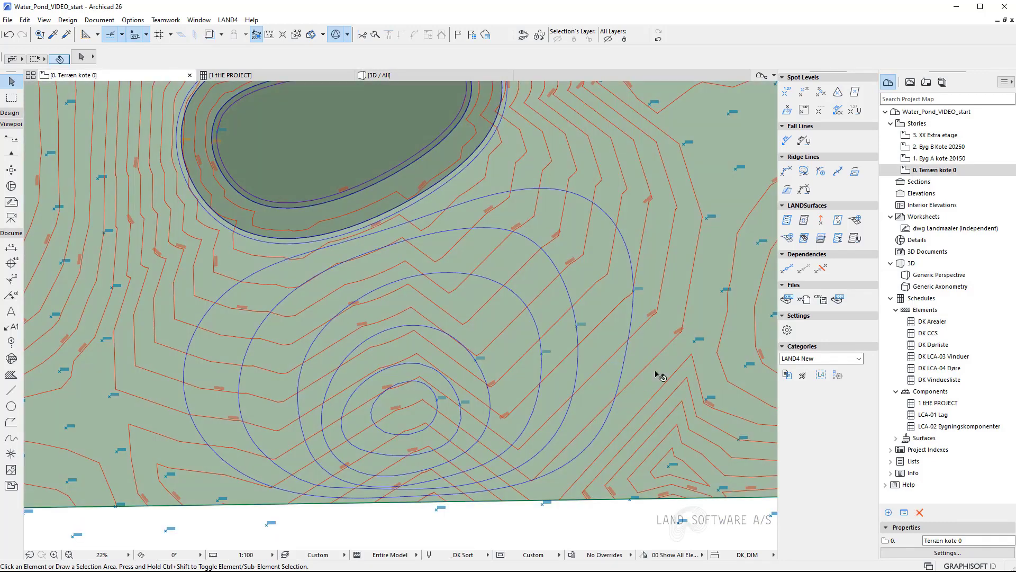
pyautogui.click(622, 373)
pyautogui.keyDown('shift'); pyautogui.click(623, 365); pyautogui.keyUp('shift')
pyautogui.keyDown('shift'); pyautogui.click(576, 370); pyautogui.keyUp('shift')
pyautogui.keyDown('shift'); pyautogui.click(541, 373); pyautogui.keyUp('shift')
pyautogui.keyDown('shift'); pyautogui.click(488, 395); pyautogui.keyUp('shift')
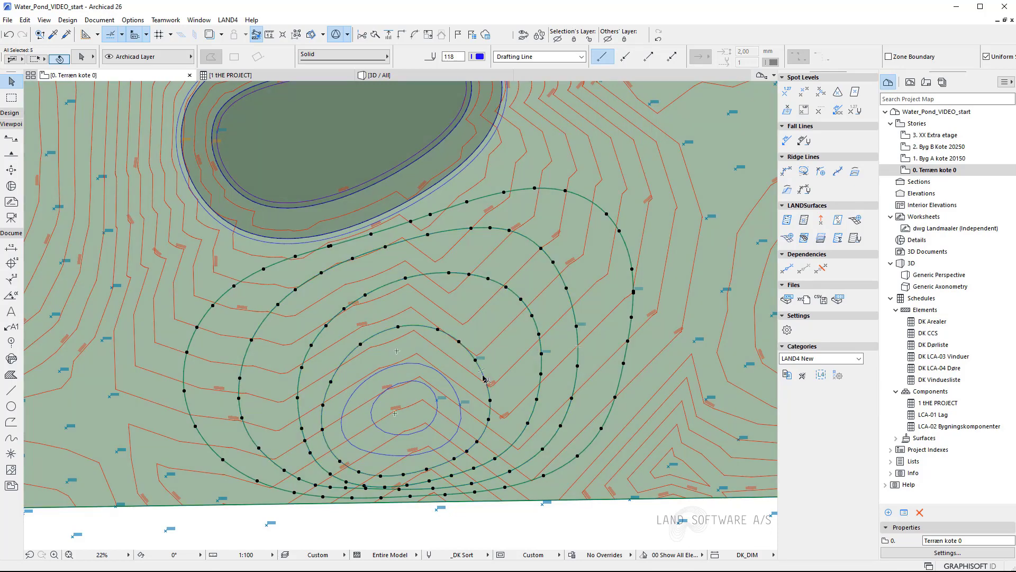
pyautogui.keyDown('shift'); pyautogui.click(459, 401); pyautogui.keyUp('shift')
pyautogui.keyDown('shift'); pyautogui.click(438, 401); pyautogui.keyUp('shift')
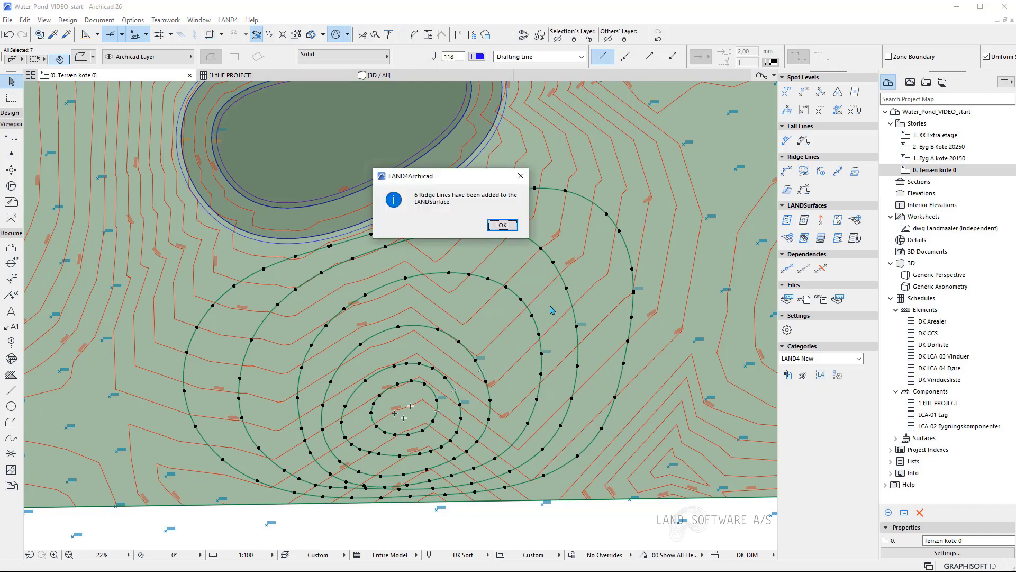
pyautogui.click(502, 225)
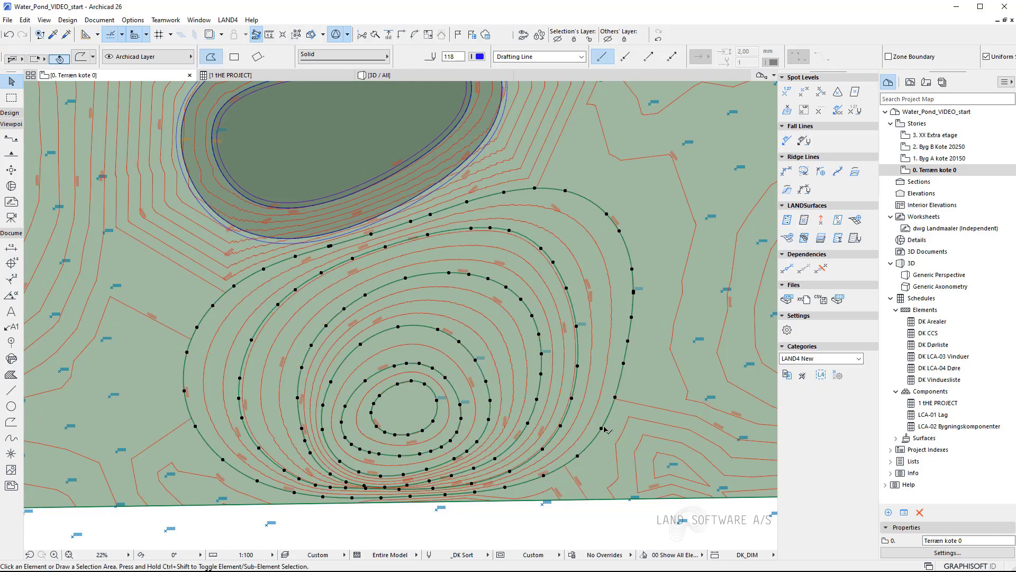
pyautogui.press('Escape')
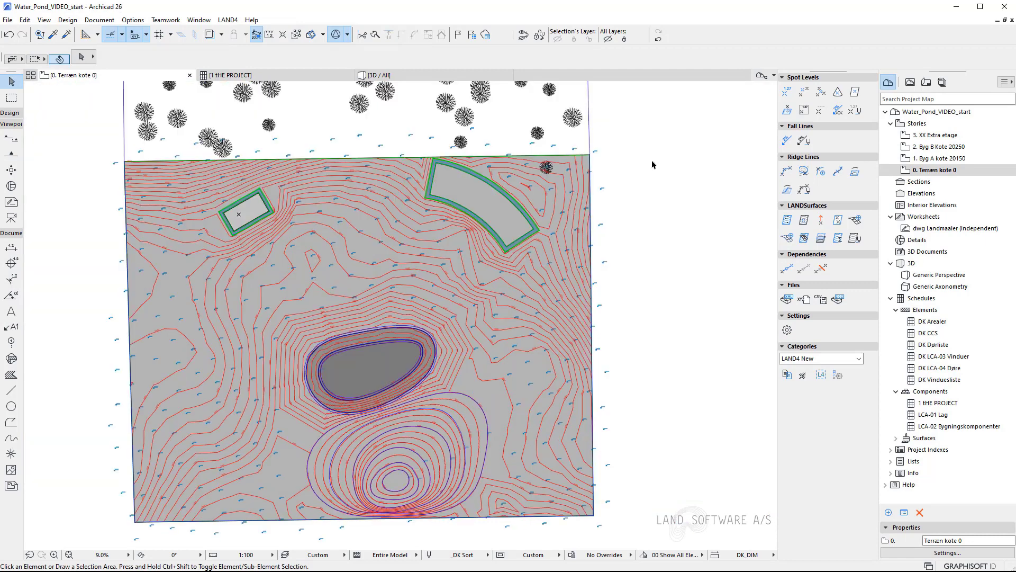
# Step: Show the existing terrain's layer together with the new terrain in the plan
pyautogui.hotkey('ctrl', 'l')
pyautogui.click(403, 251)
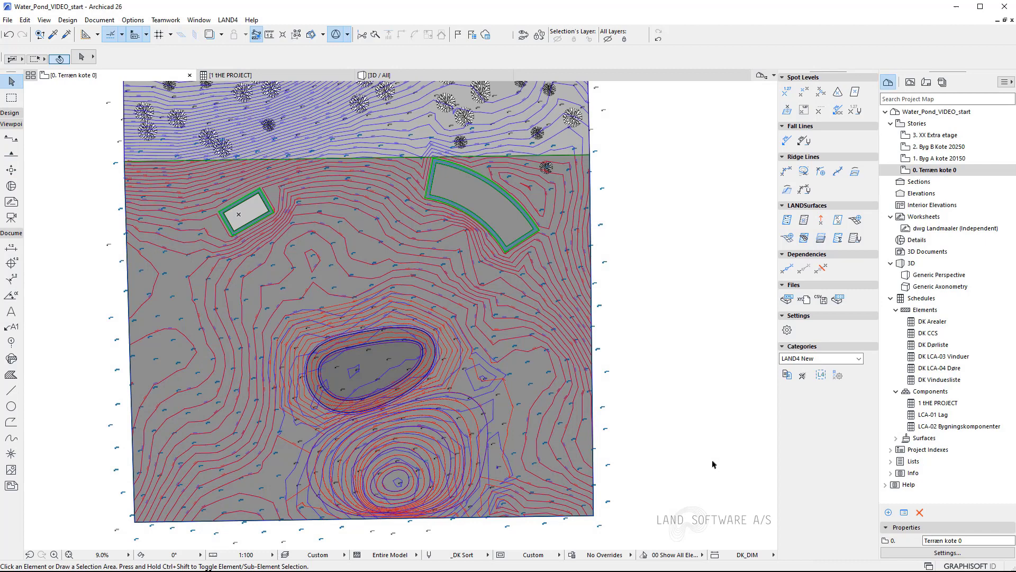
# Step: Calculate volumetrics between the existing and new LANDSurfaces within the terrain fill, and place the results table east of the terrain
pyautogui.click(820, 238)
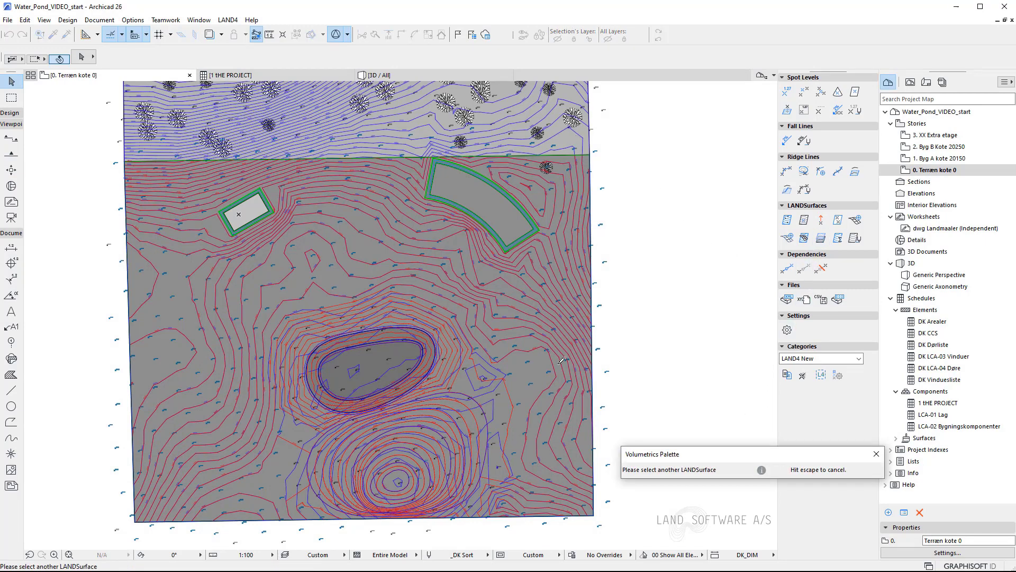
pyautogui.click(538, 367)
pyautogui.scroll(5, 598, 359)
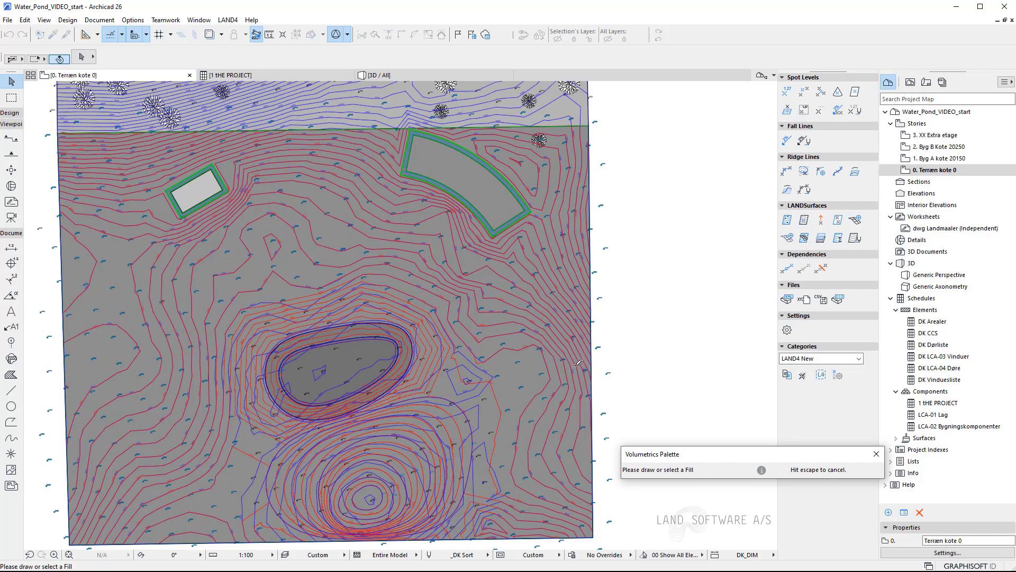
pyautogui.click(597, 372)
pyautogui.moveTo(631, 332); pyautogui.dragTo(365, 345, button='middle')
pyautogui.click(507, 280)
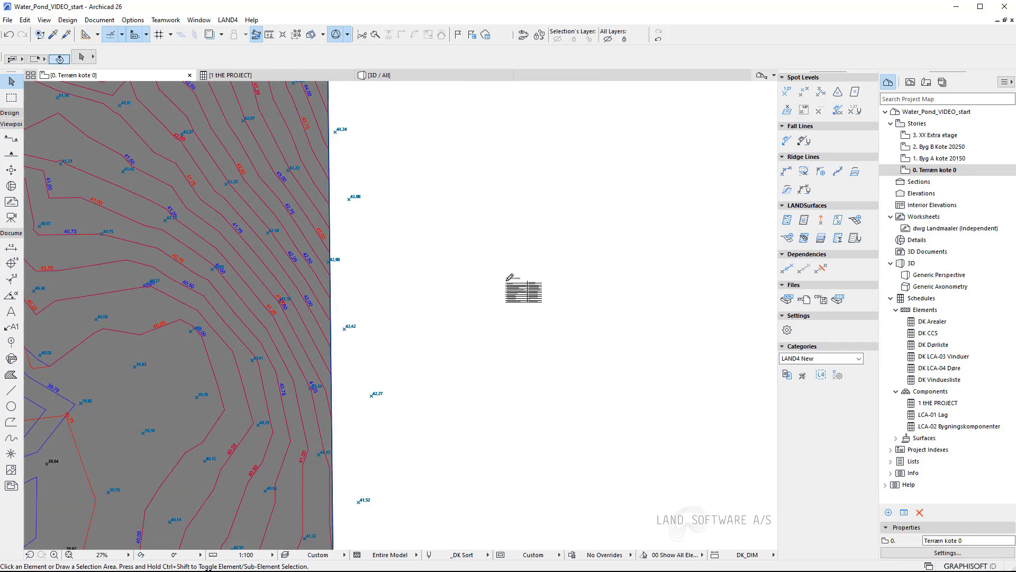
pyautogui.scroll(10, 545, 273)
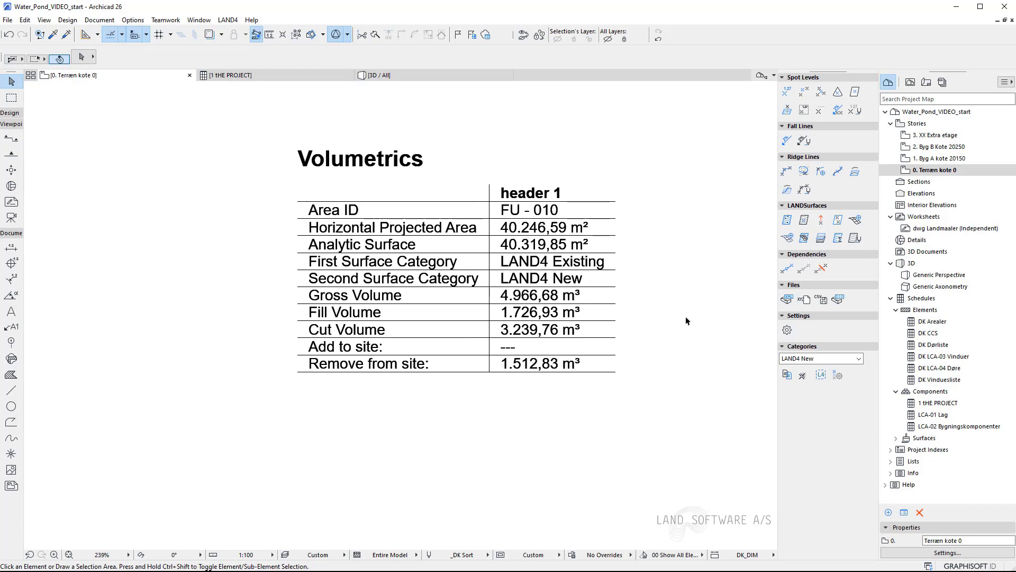
pyautogui.scroll(-13, 714, 393)
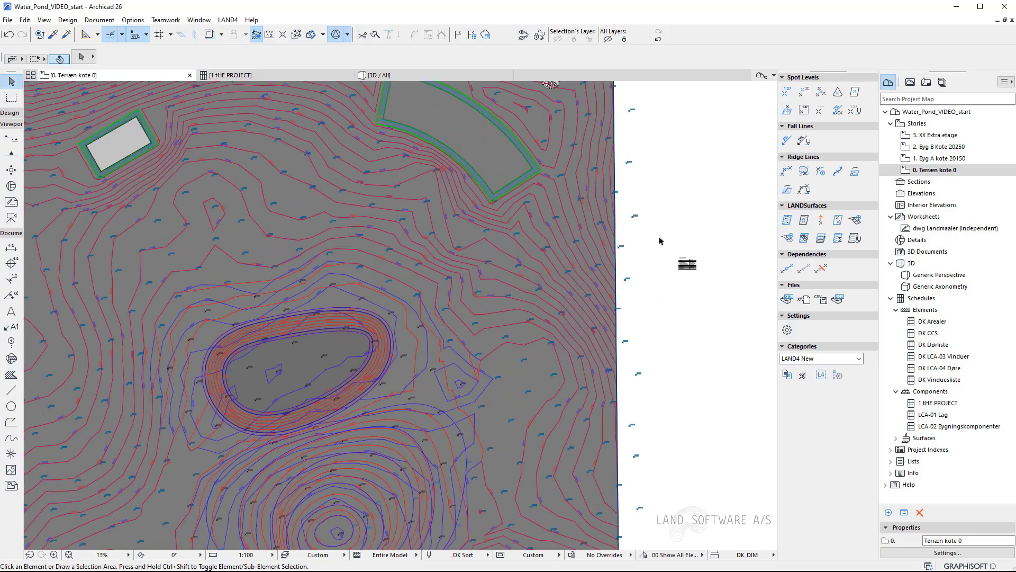
# Step: Draw a closed, elongated spline for a second hill between the reservoir and the terrain's eastern edge
pyautogui.scroll(3, 612, 333)
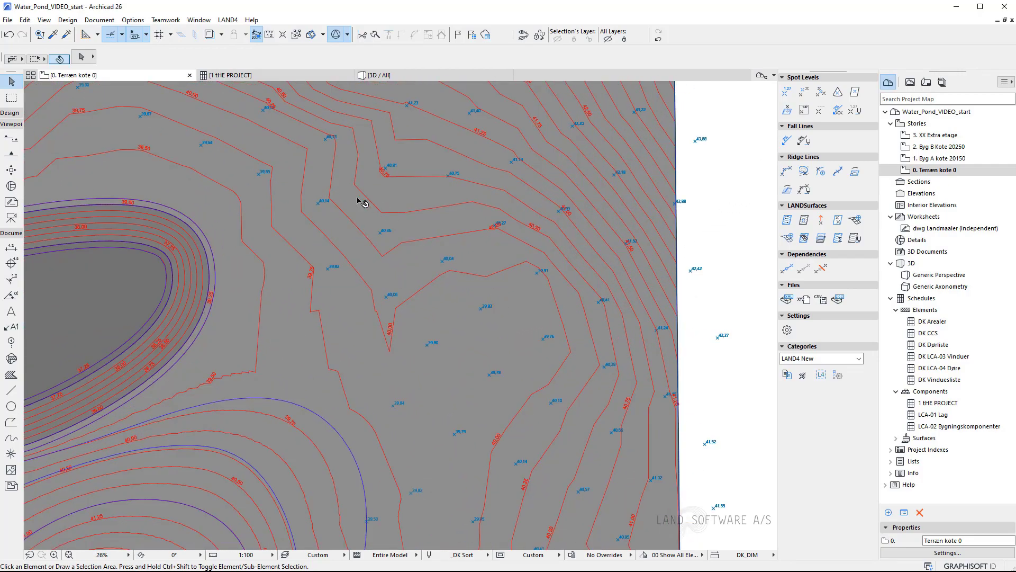
pyautogui.scroll(-1, 360, 201)
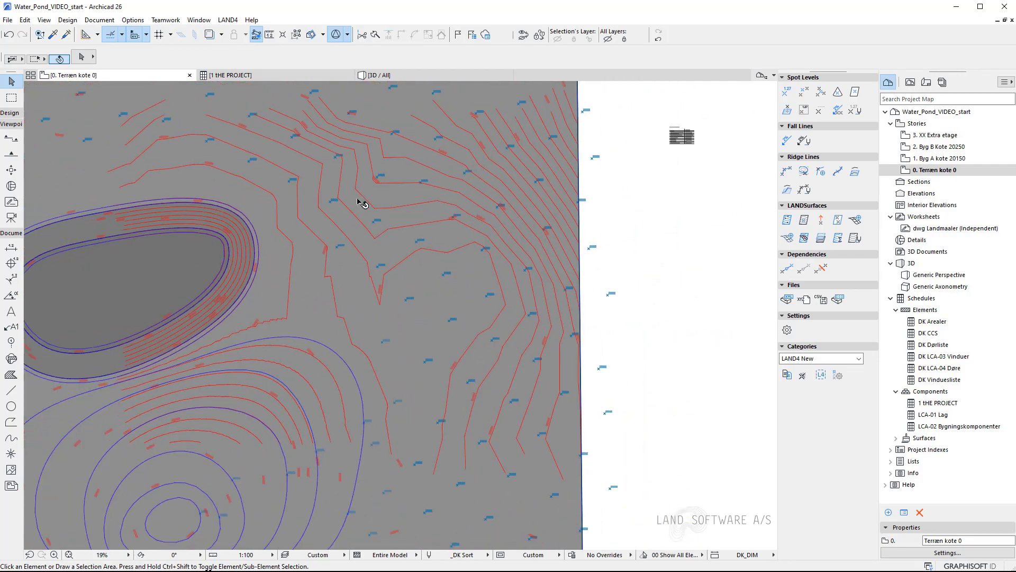
pyautogui.click(11, 439)
pyautogui.scroll(2, 571, 285)
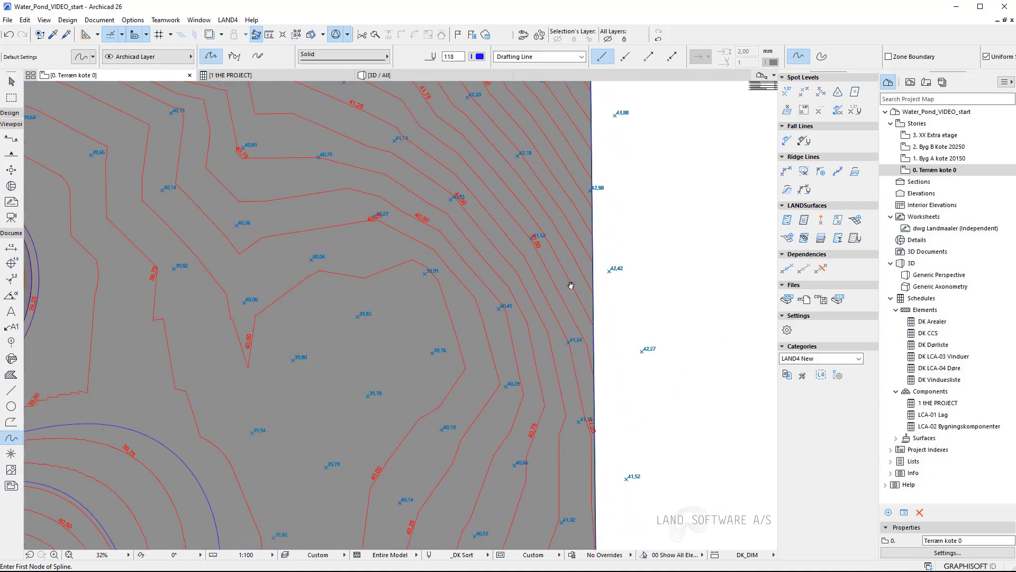
pyautogui.scroll(1, 305, 297)
pyautogui.click(206, 218)
pyautogui.click(393, 297)
pyautogui.click(453, 433)
pyautogui.moveTo(441, 479); pyautogui.dragTo(408, 415, button='middle')
pyautogui.click(418, 485)
pyautogui.click(349, 483)
pyautogui.click(169, 339)
pyautogui.click(102, 227)
pyautogui.click(173, 154)
# Step: Draw a smaller closed spline inside the eastern hill's outline
pyautogui.click(260, 236)
pyautogui.click(357, 346)
pyautogui.click(305, 389)
pyautogui.click(192, 278)
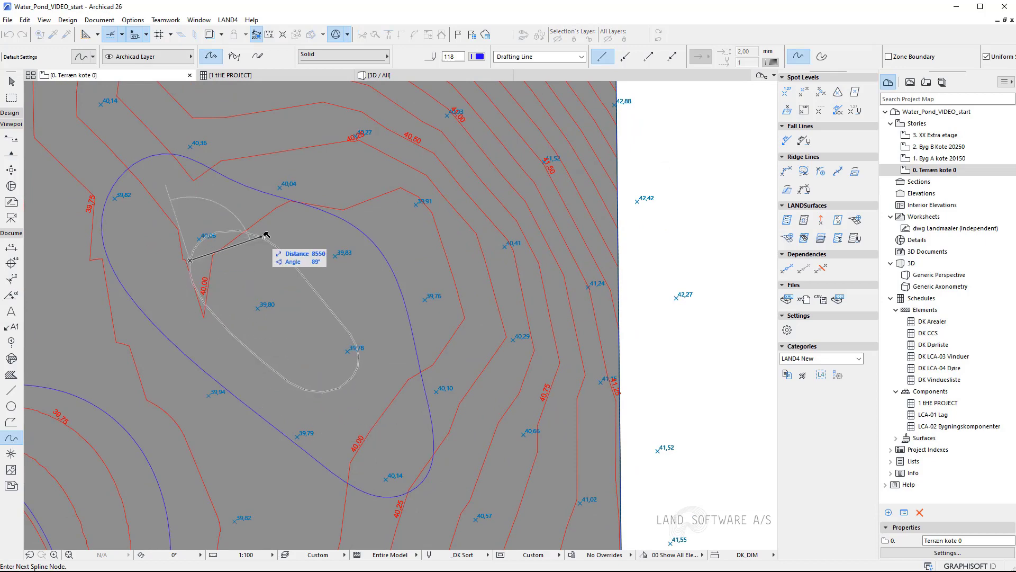
pyautogui.click(260, 236)
pyautogui.scroll(1, 228, 260)
pyautogui.press('Escape')
# Step: Place a spot level of 40250 on the eastern hill's outer spline
pyautogui.click(786, 91)
pyautogui.click(124, 161)
pyautogui.scroll(6, 216, 149)
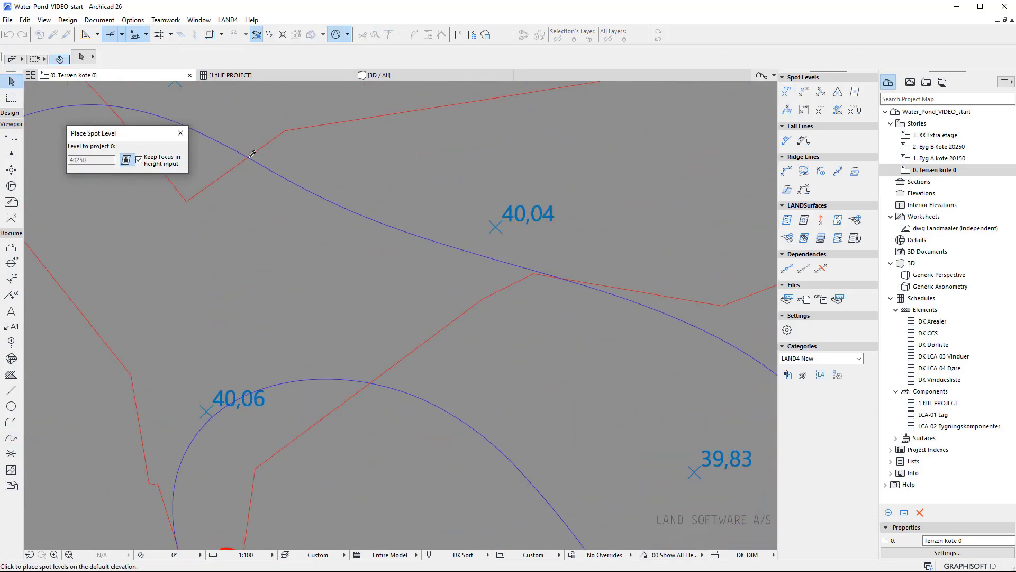
pyautogui.click(247, 157)
pyautogui.press('Escape')
# Step: Turn the eastern hill's two splines into ridge lines, with a level of 40750 for the inner one
pyautogui.click(294, 187)
pyautogui.keyDown('shift'); pyautogui.click(264, 147); pyautogui.keyUp('shift')
pyautogui.click(804, 171)
pyautogui.click(497, 229)
pyautogui.scroll(-2, 260, 258)
pyautogui.click(409, 377)
pyautogui.click(804, 171)
pyautogui.write('40750')
pyautogui.press('Return')
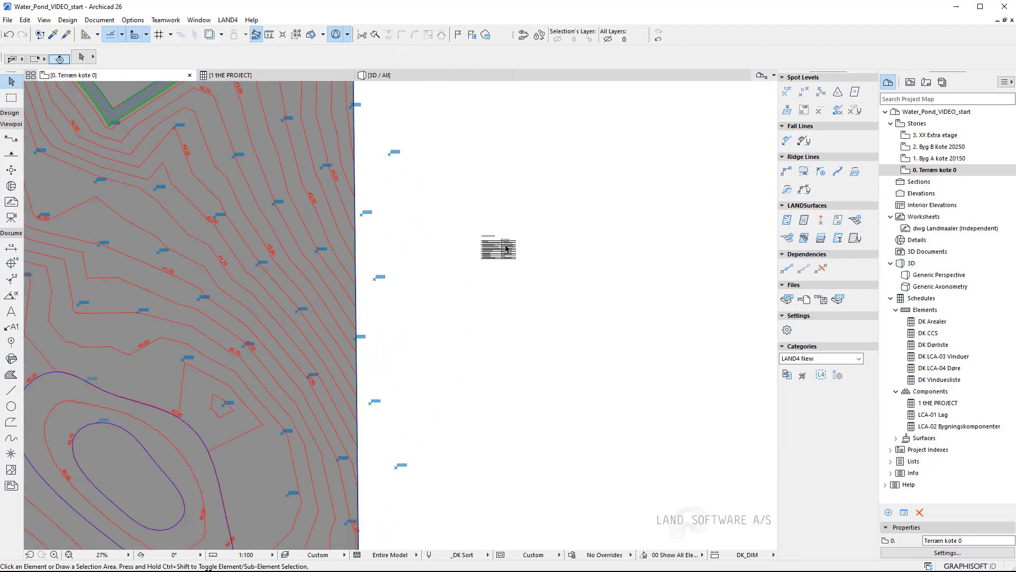
# Step: Update the Volumetrics table for the reshaped terrain and check the volume to remove from the site
pyautogui.moveTo(344, 151); pyautogui.dragTo(601, 318)
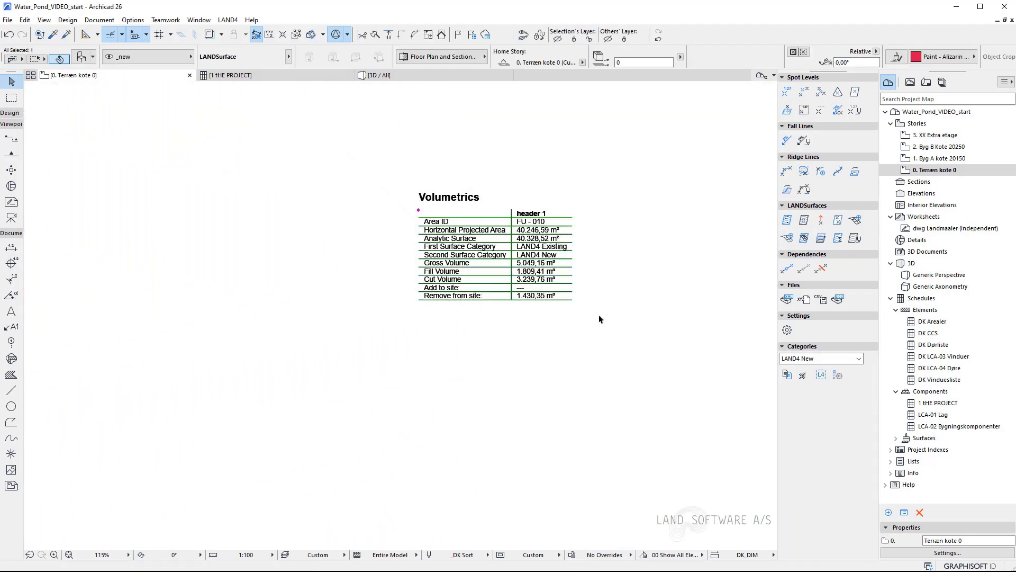
pyautogui.scroll(3, 595, 290)
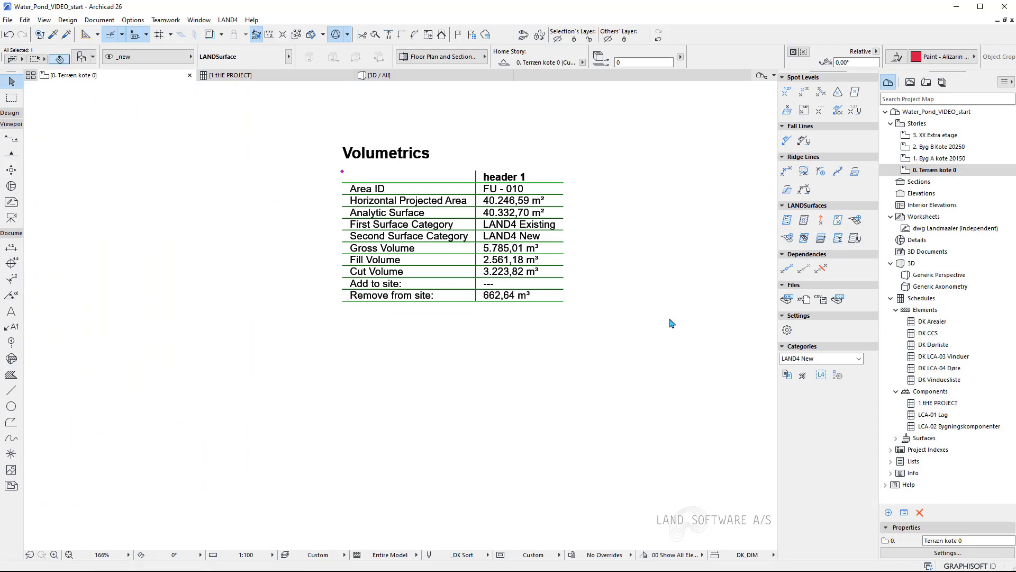
pyautogui.press('Escape')
pyautogui.scroll(-10, 672, 323)
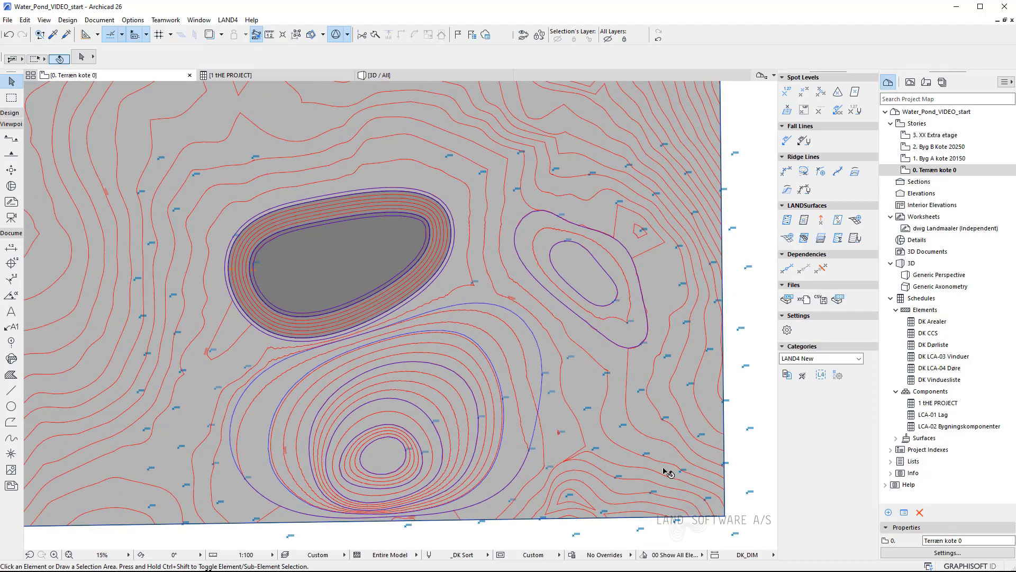
# Step: Draw a closed spline for the top of a third hill on the high ground west of the reservoir
pyautogui.moveTo(537, 347); pyautogui.dragTo(528, 382, button='middle')
pyautogui.scroll(5, 233, 462)
pyautogui.moveTo(235, 287); pyautogui.dragTo(220, 318, button='middle')
pyautogui.scroll(1, 297, 341)
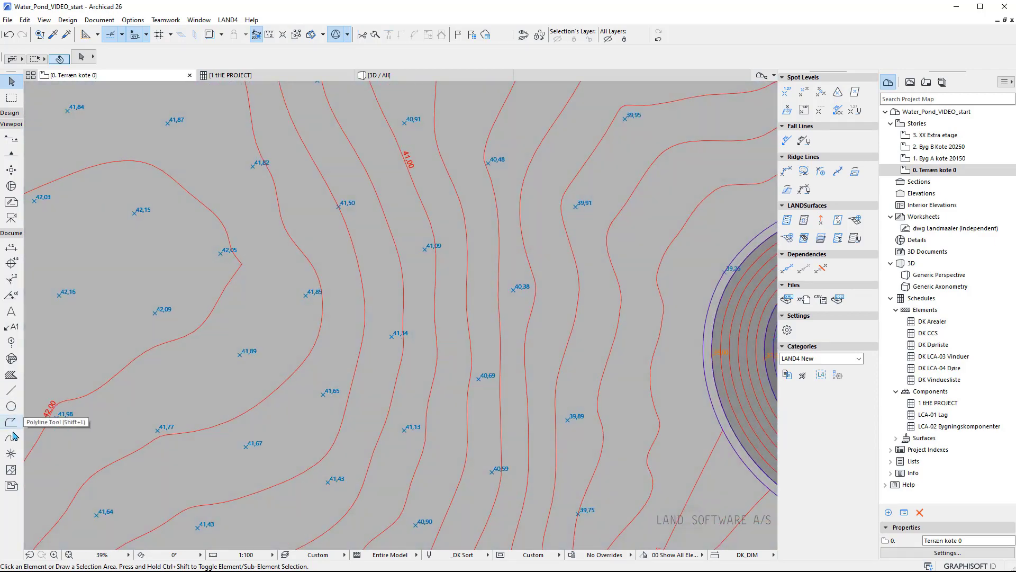
pyautogui.click(10, 439)
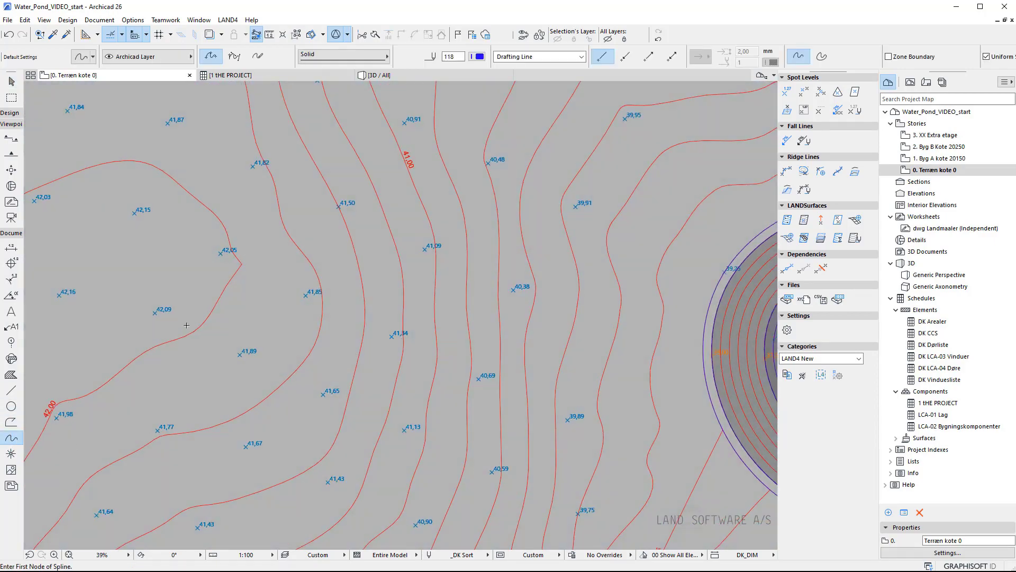
pyautogui.click(173, 169)
pyautogui.click(226, 221)
pyautogui.click(249, 276)
pyautogui.click(184, 380)
pyautogui.click(116, 270)
pyautogui.click(173, 168)
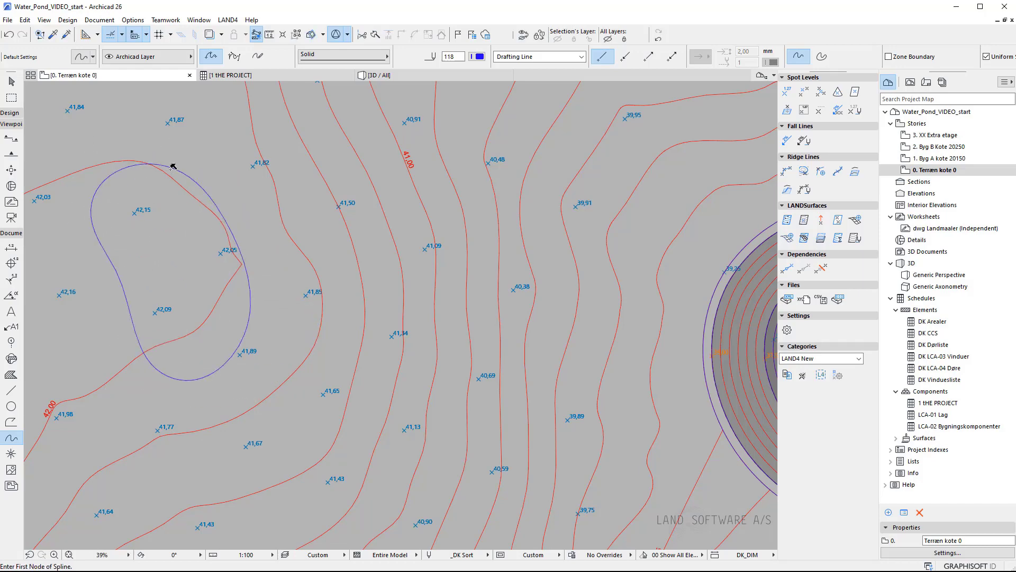
# Step: Draw a larger closed spline around the western hill's inner one, and check the volume balance in the Volumetrics table
pyautogui.scroll(-1, 335, 392)
pyautogui.click(116, 174)
pyautogui.click(256, 174)
pyautogui.click(291, 307)
pyautogui.click(262, 435)
pyautogui.click(145, 437)
pyautogui.click(69, 297)
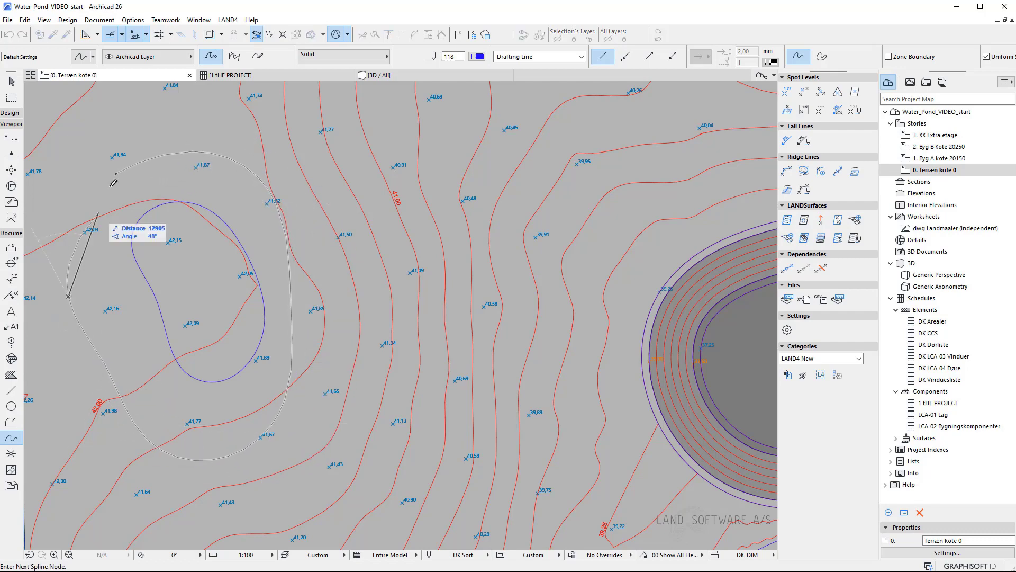
pyautogui.click(116, 173)
pyautogui.press('Escape')
pyautogui.scroll(1, 108, 276)
pyautogui.moveTo(115, 280); pyautogui.dragTo(175, 293, button='middle')
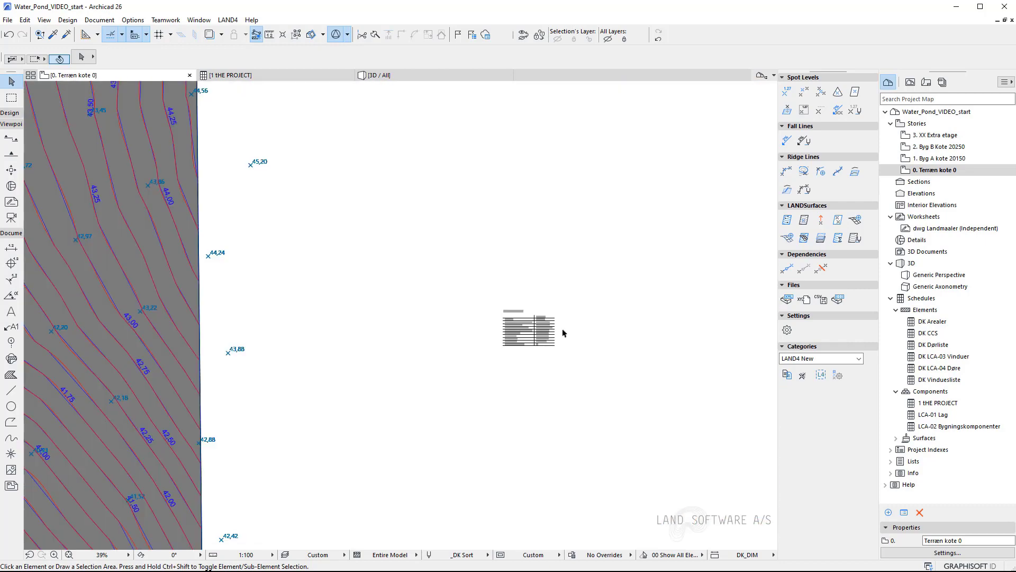
pyautogui.scroll(5, 564, 332)
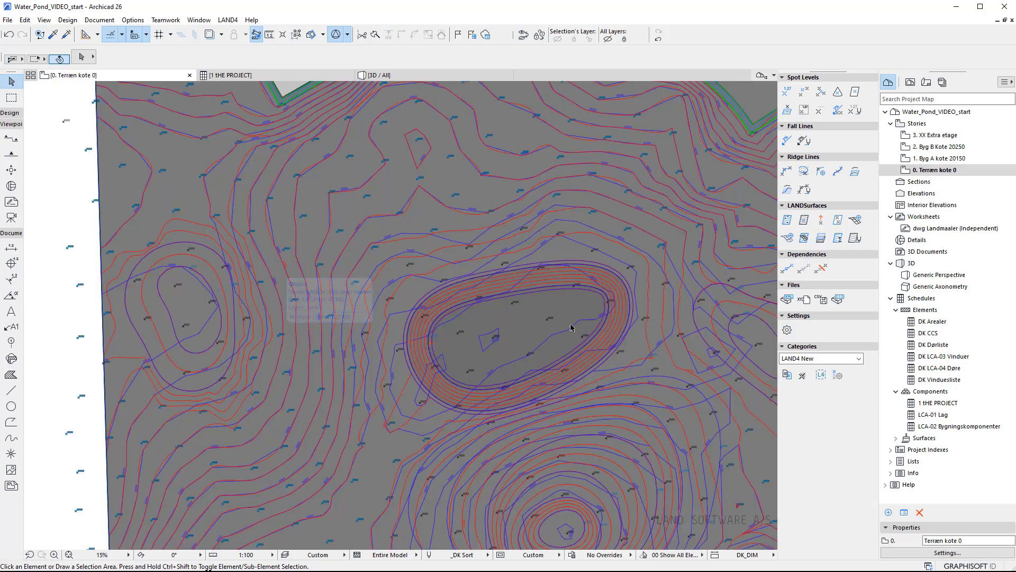
# Step: Lower the spot level on the western hill's inner spline by 250 mm to 42,75
pyautogui.scroll(5, 186, 249)
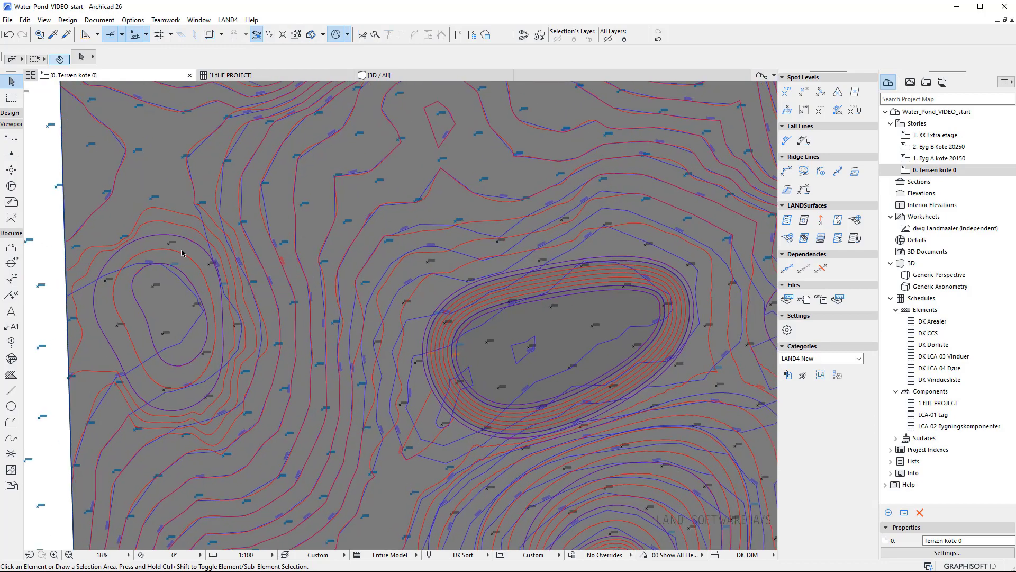
pyautogui.scroll(3, 104, 264)
pyautogui.moveTo(535, 365); pyautogui.dragTo(349, 279, button='middle')
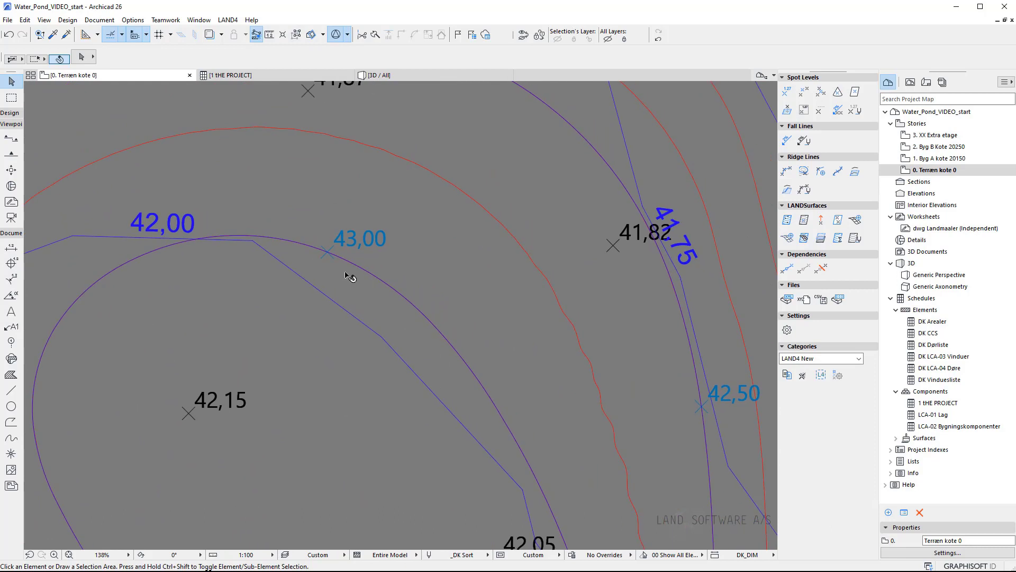
pyautogui.click(333, 258)
pyautogui.rightClick(331, 259)
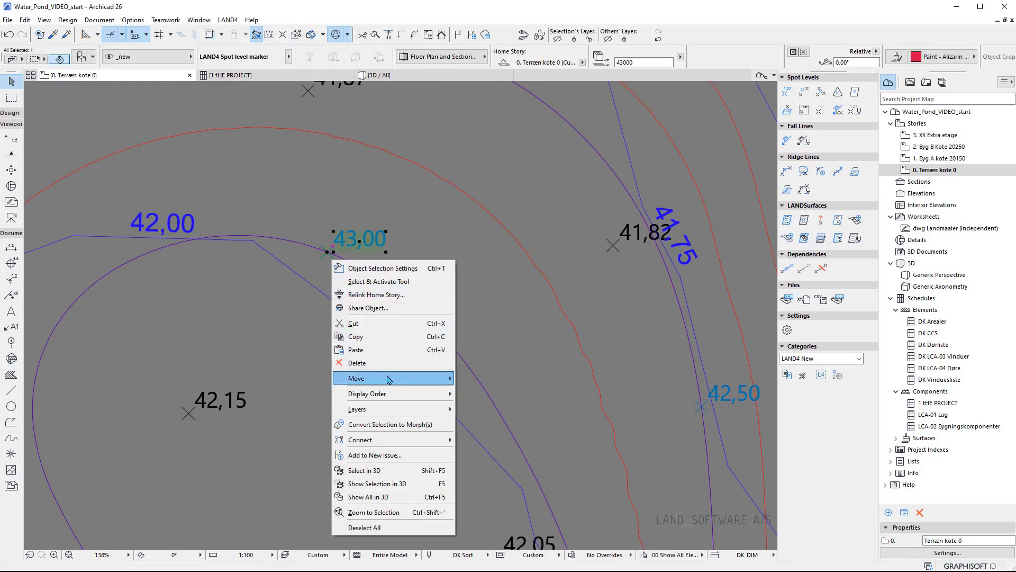
pyautogui.moveTo(392, 378)
pyautogui.click(481, 418)
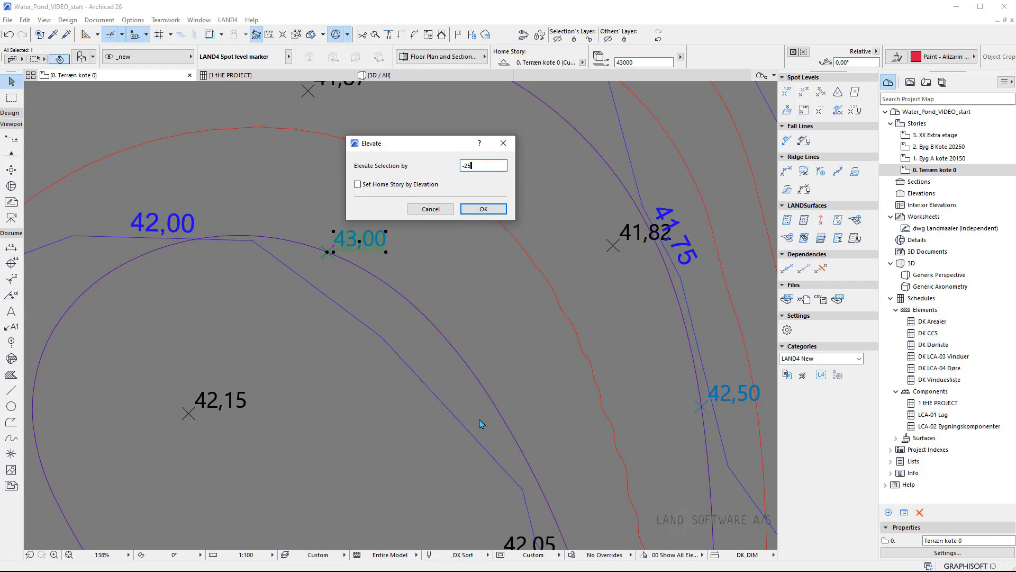
pyautogui.press('Return')
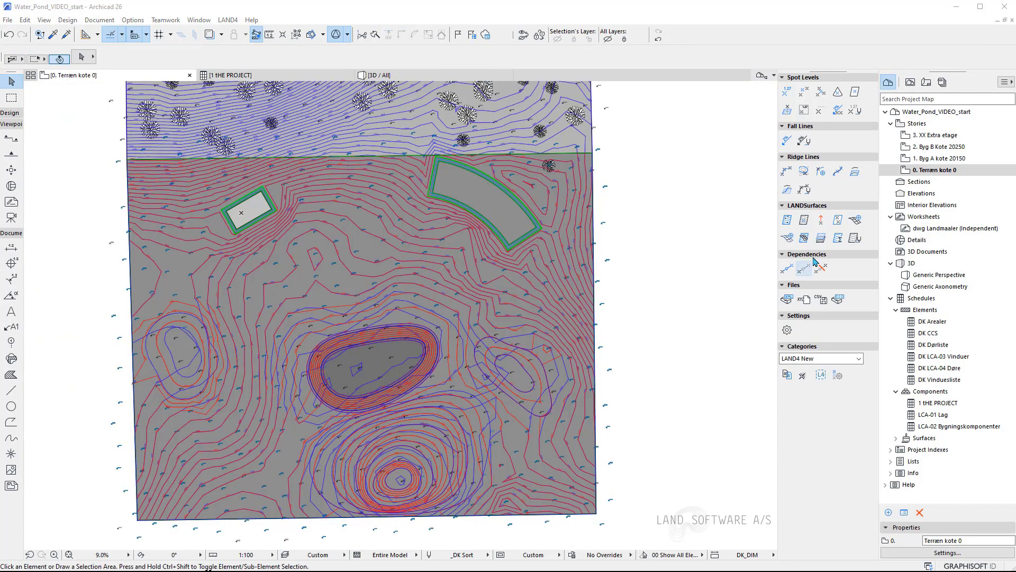
# Step: Recalculate the volumetrics between both LANDSurfaces, place the results beside the terrain and check the volume to add to the site
pyautogui.click(821, 238)
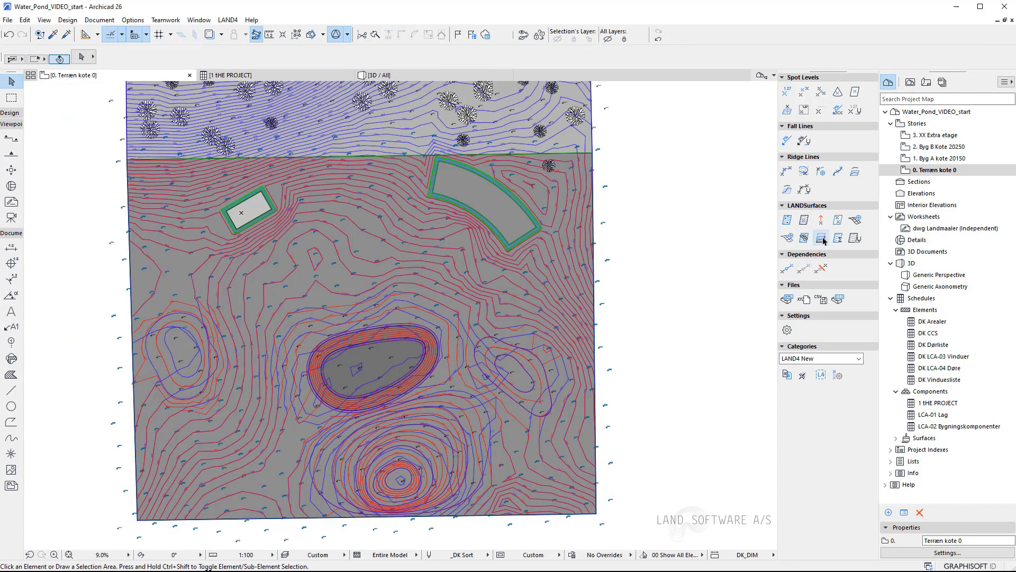
pyautogui.click(376, 240)
pyautogui.click(388, 156)
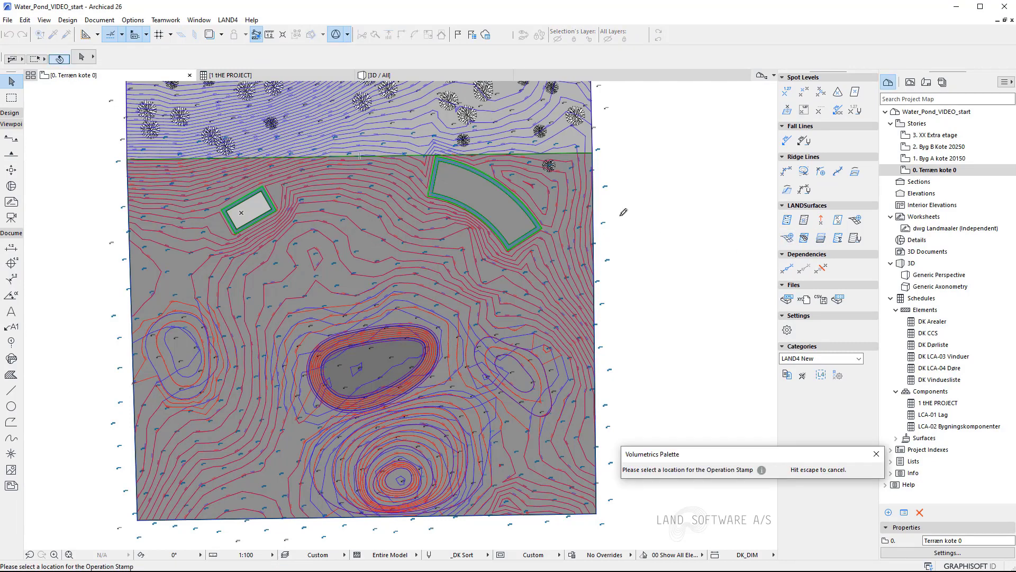
pyautogui.click(689, 254)
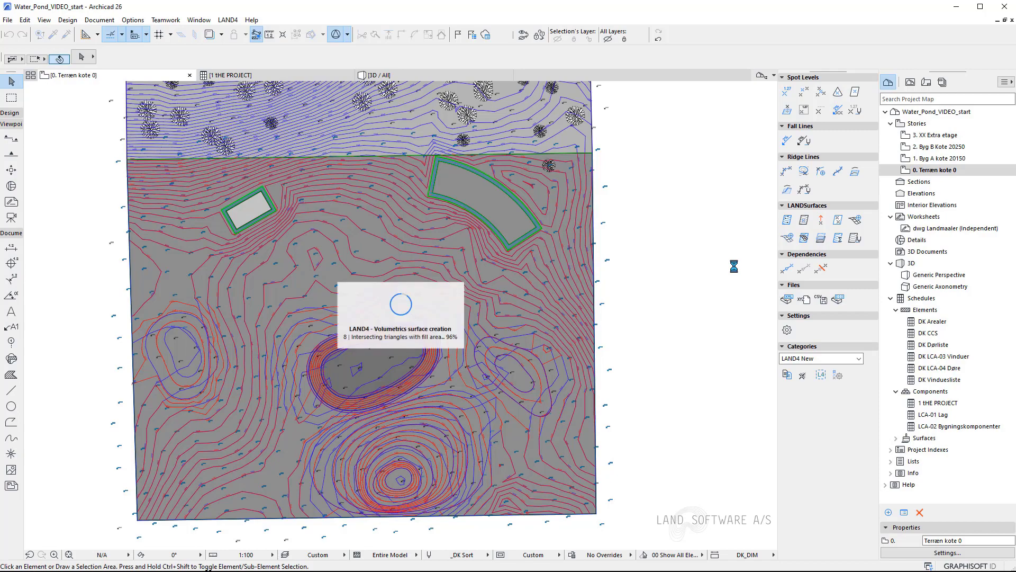
pyautogui.scroll(2, 691, 259)
pyautogui.scroll(10, 710, 255)
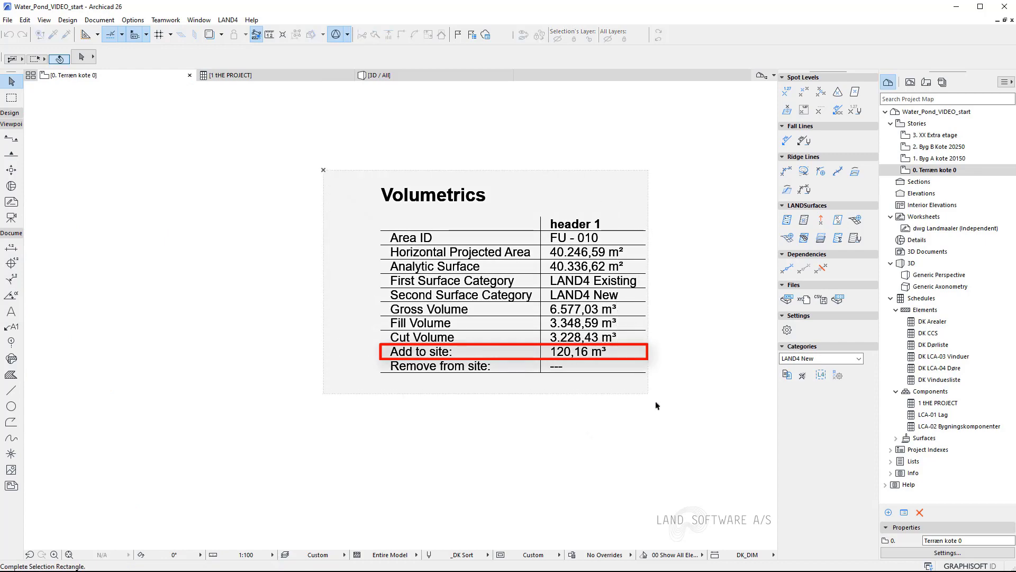
# Step: Lower the spot level on the western hill's outer spline by 300 mm to 42,00
pyautogui.rightClick(316, 302)
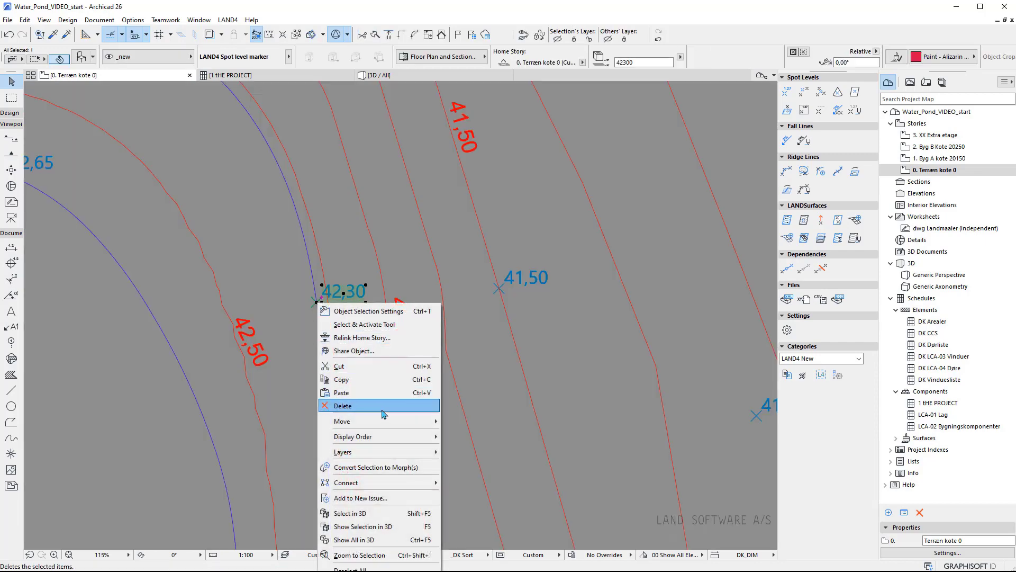
pyautogui.moveTo(392, 421)
pyautogui.click(467, 460)
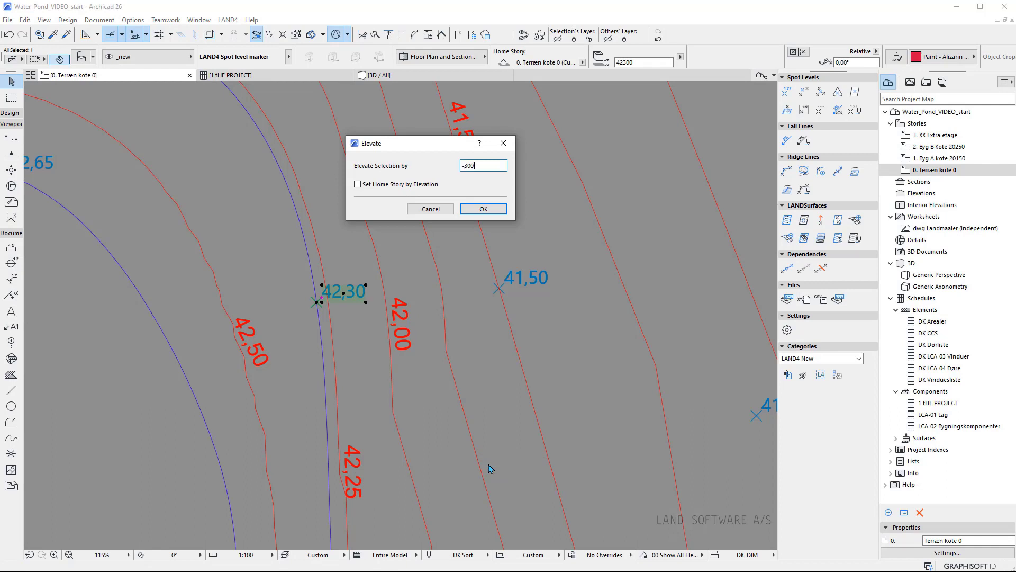
pyautogui.press('Return')
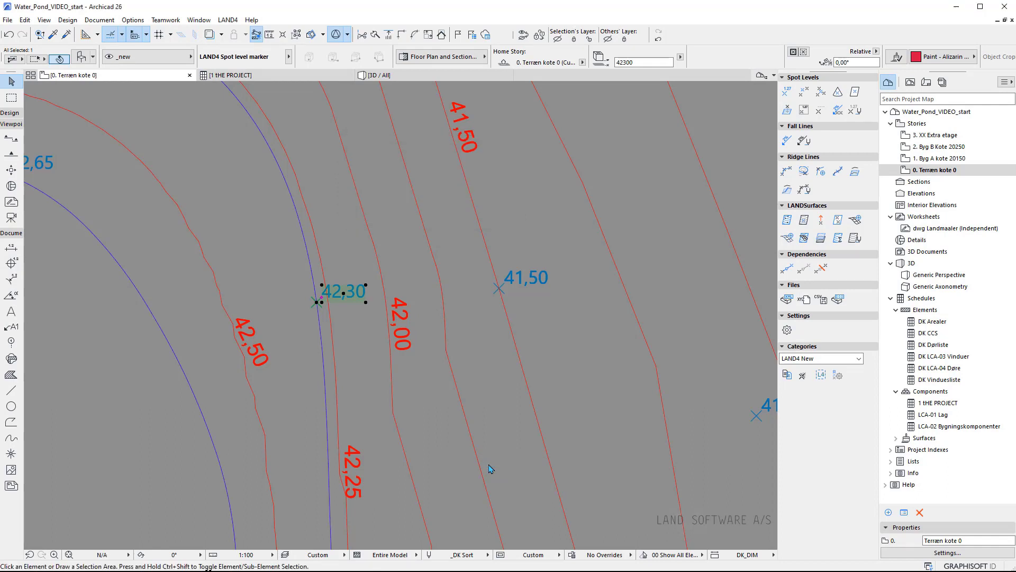
# Step: Update the Volumetrics table with the lowered western hill and check the volumes to add and remove
pyautogui.scroll(-10, 322, 296)
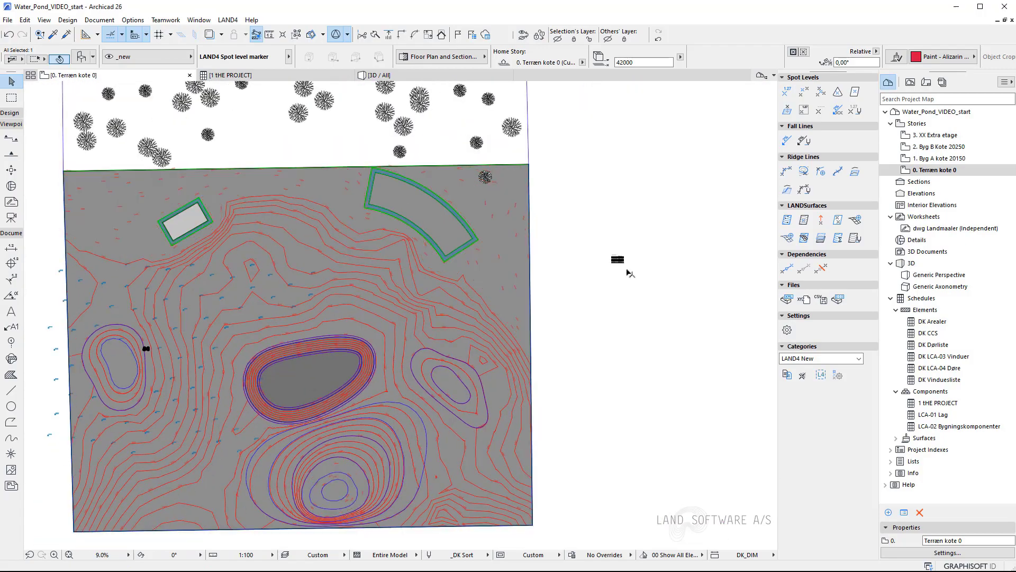
pyautogui.scroll(12, 628, 262)
pyautogui.moveTo(601, 428); pyautogui.dragTo(286, 256)
pyautogui.click(838, 240)
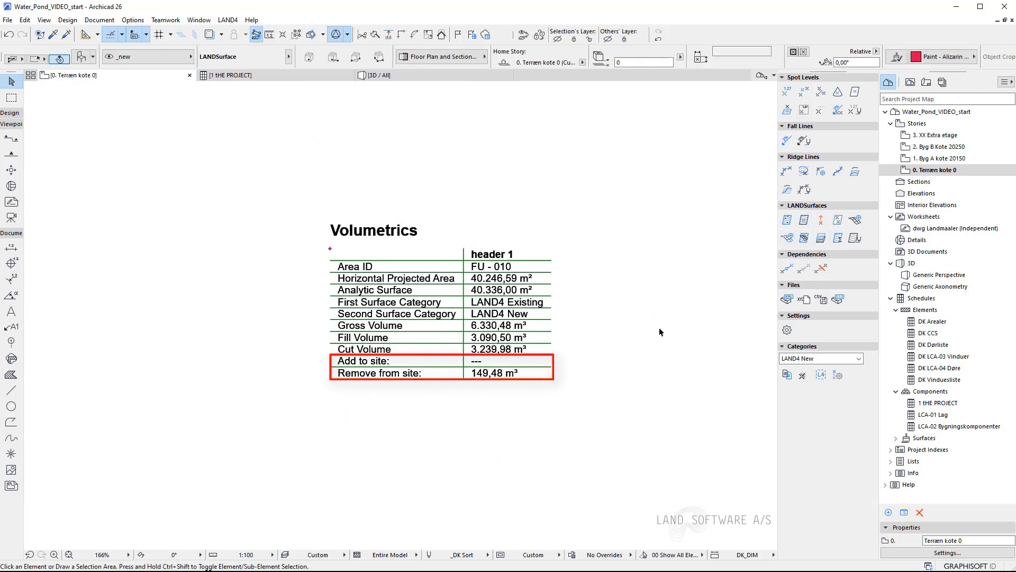
pyautogui.press('Escape')
pyautogui.scroll(-11, 660, 332)
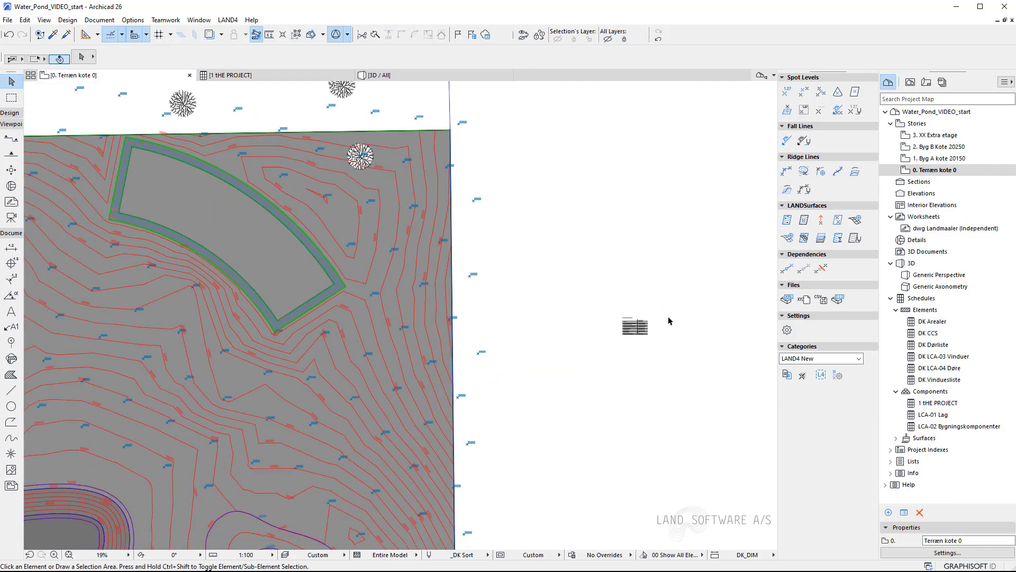
pyautogui.moveTo(347, 398); pyautogui.dragTo(401, 316, button='middle')
pyautogui.scroll(6, 401, 316)
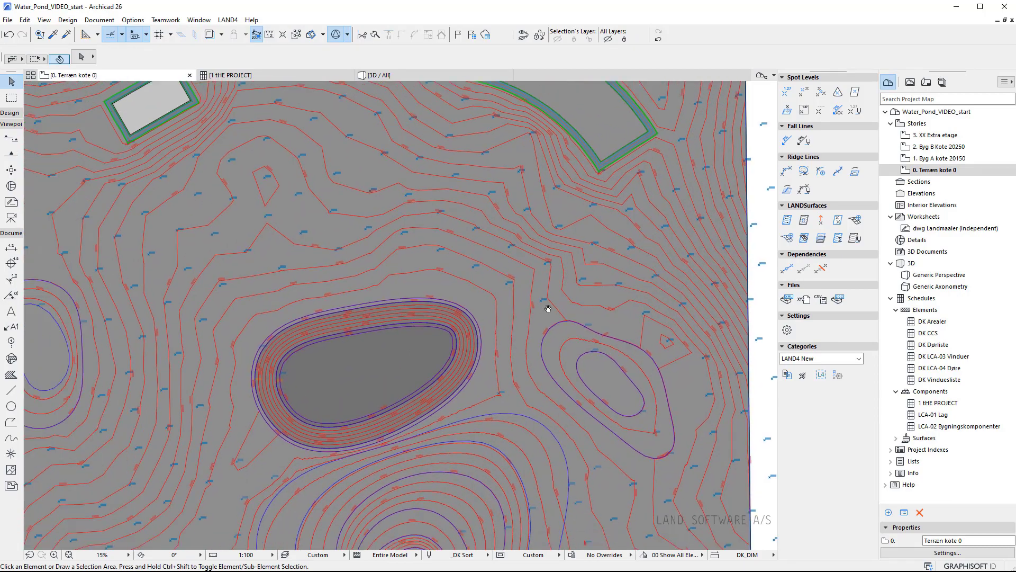
# Step: Raise the spot level on the western hill's outer spline by 150 mm to 42,15
pyautogui.scroll(6, 254, 379)
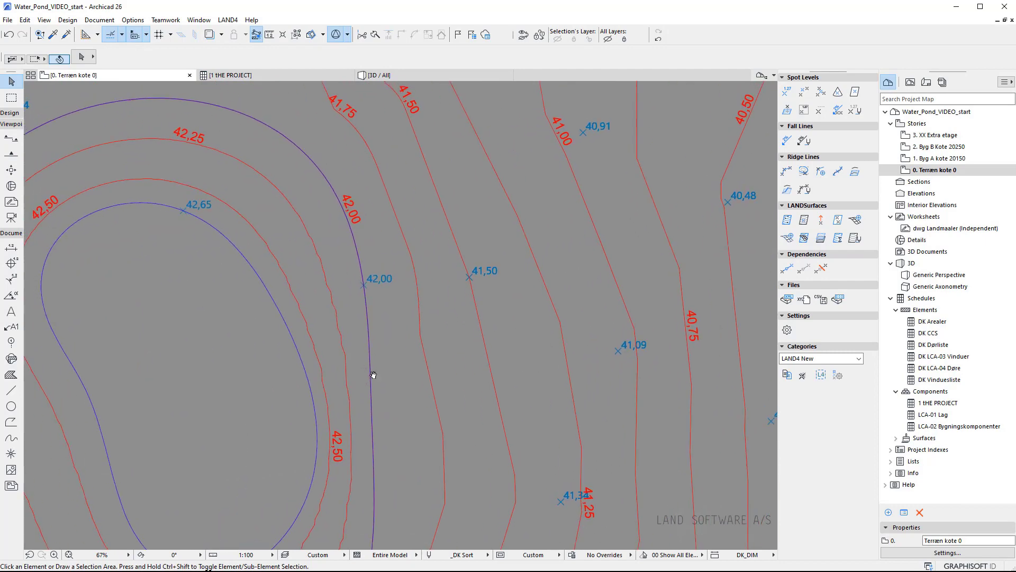
pyautogui.scroll(1, 375, 308)
pyautogui.rightClick(367, 312)
pyautogui.moveTo(434, 429)
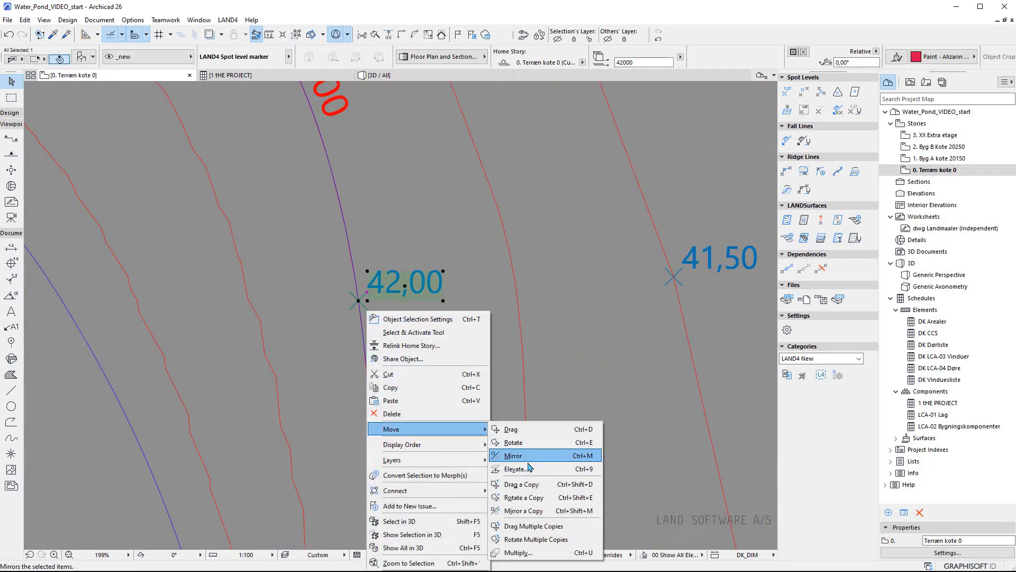
pyautogui.click(521, 469)
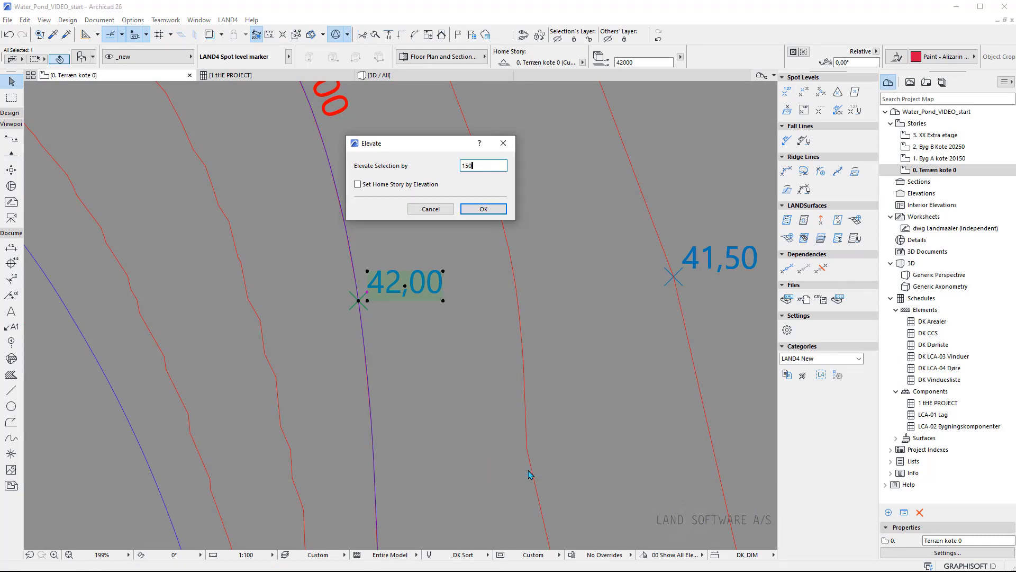
pyautogui.press('Return')
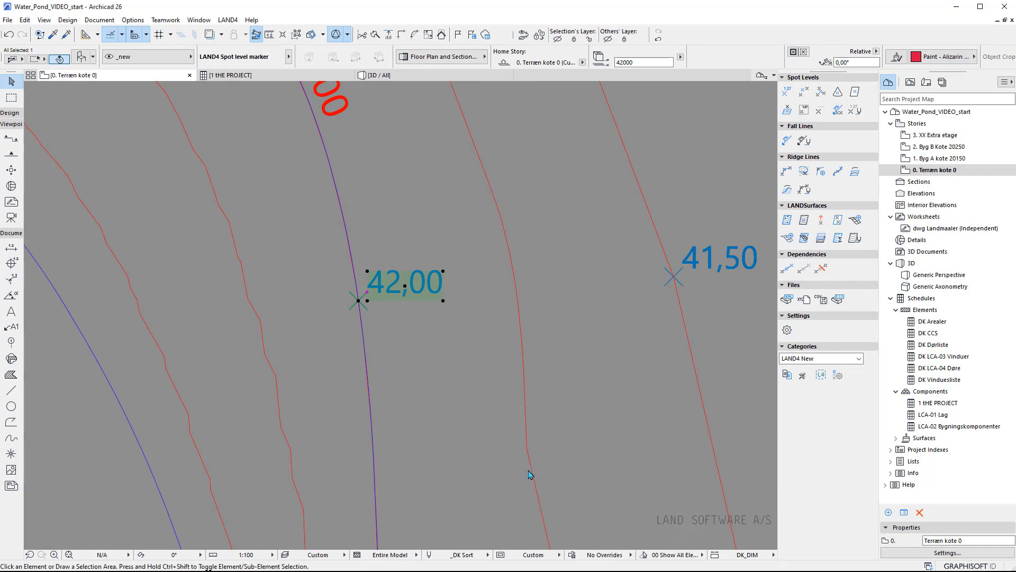
# Step: Update the Volumetrics table with the raised outer spline of the western hill and check the volumes to add and remove
pyautogui.scroll(-3, 199, 340)
pyautogui.scroll(-10, 210, 341)
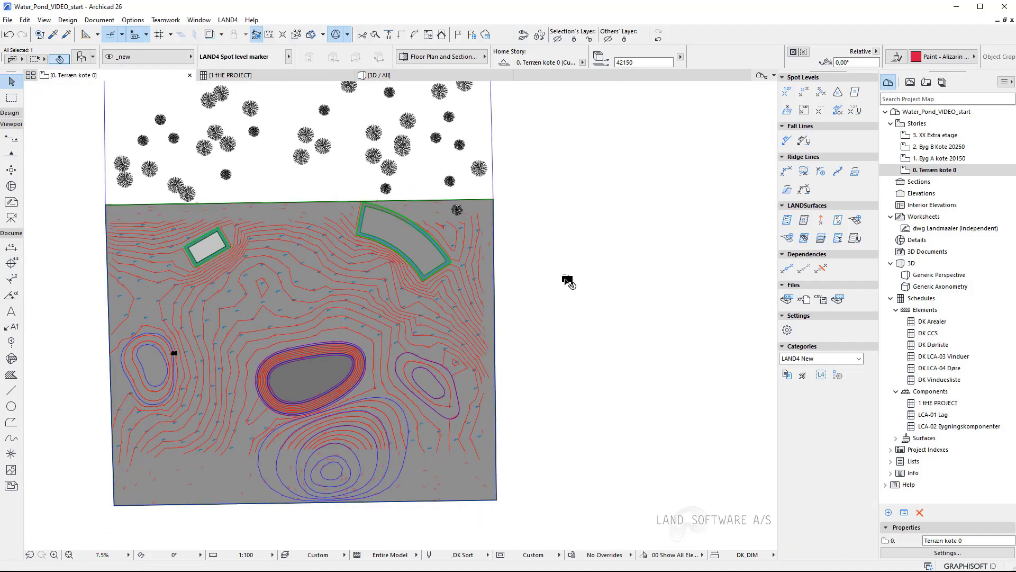
pyautogui.scroll(8, 569, 280)
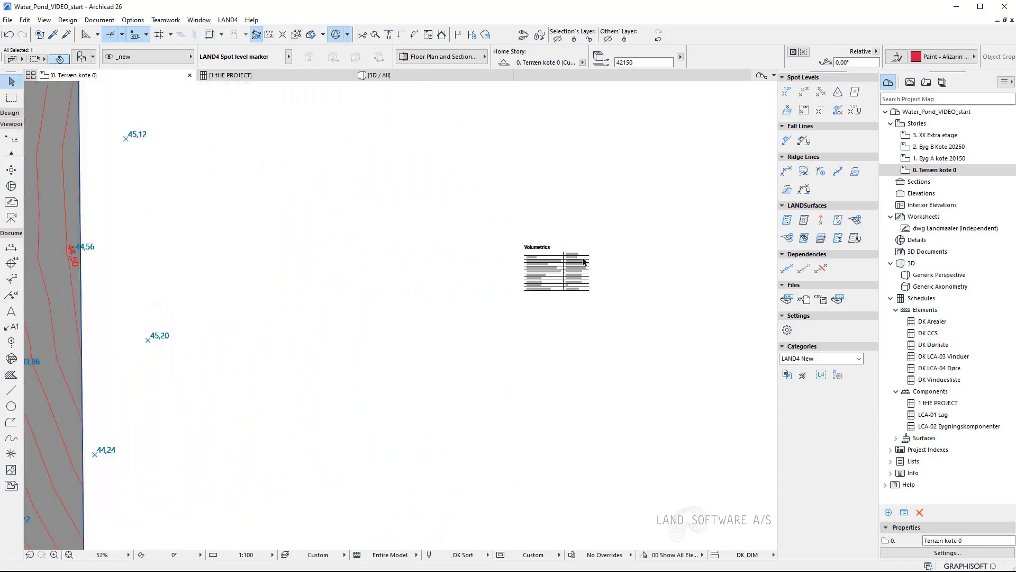
pyautogui.scroll(5, 581, 258)
pyautogui.click(338, 176)
pyautogui.click(636, 445)
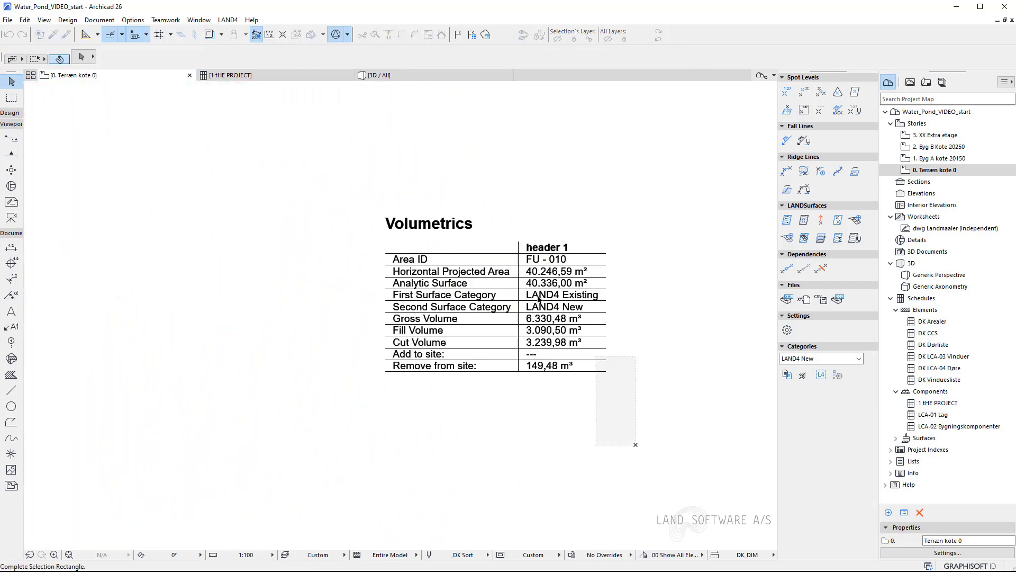
pyautogui.click(347, 186)
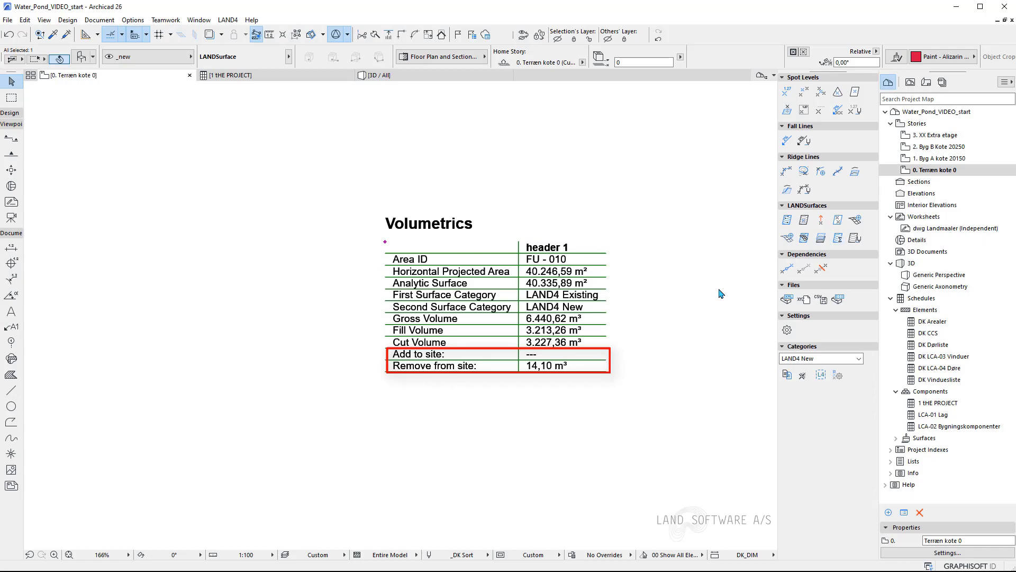
pyautogui.scroll(3, 621, 350)
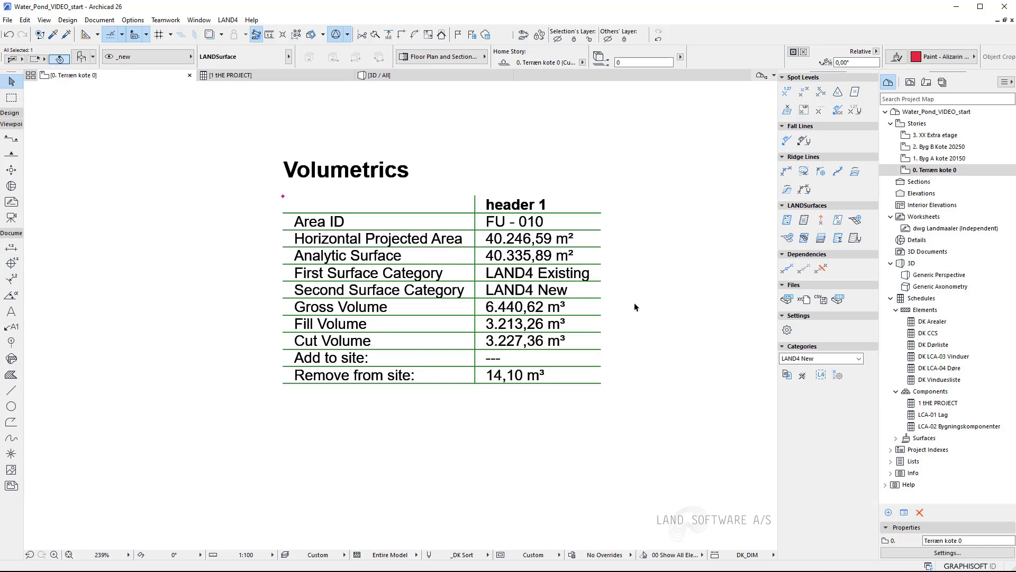
pyautogui.click(635, 307)
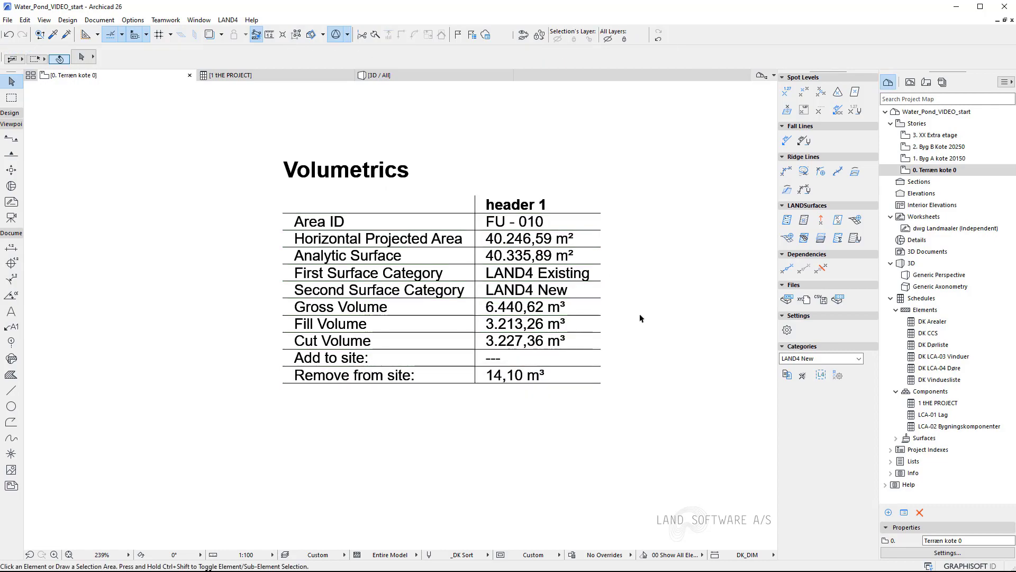
# Step: Show the model in 3D perspective and examine the reshaped terrain and the cut-and-fill surface beneath it
pyautogui.hotkey('shift', 'F3')
pyautogui.press('Down')
pyautogui.press('Down')
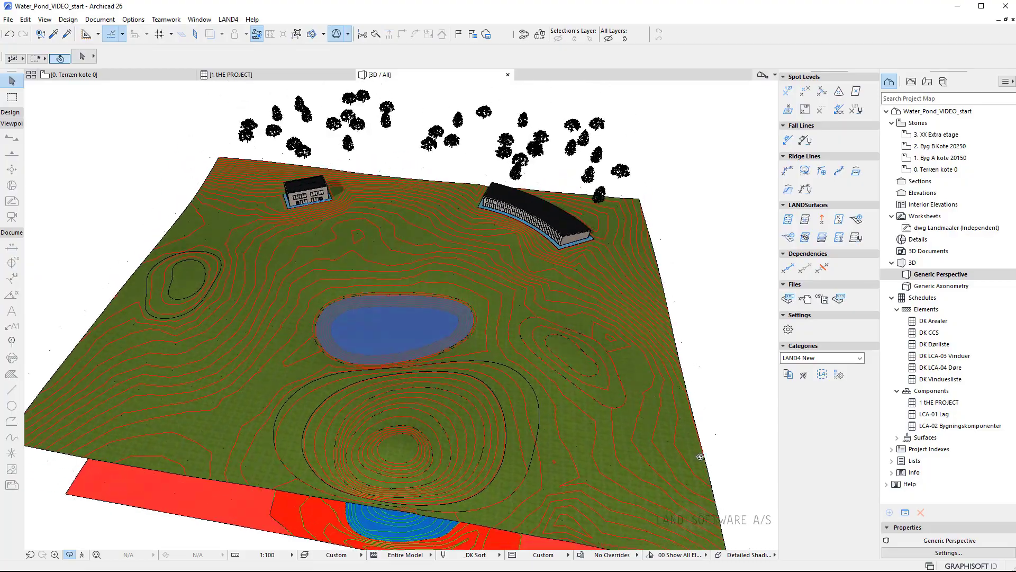
pyautogui.moveTo(677, 372); pyautogui.dragTo(646, 350)
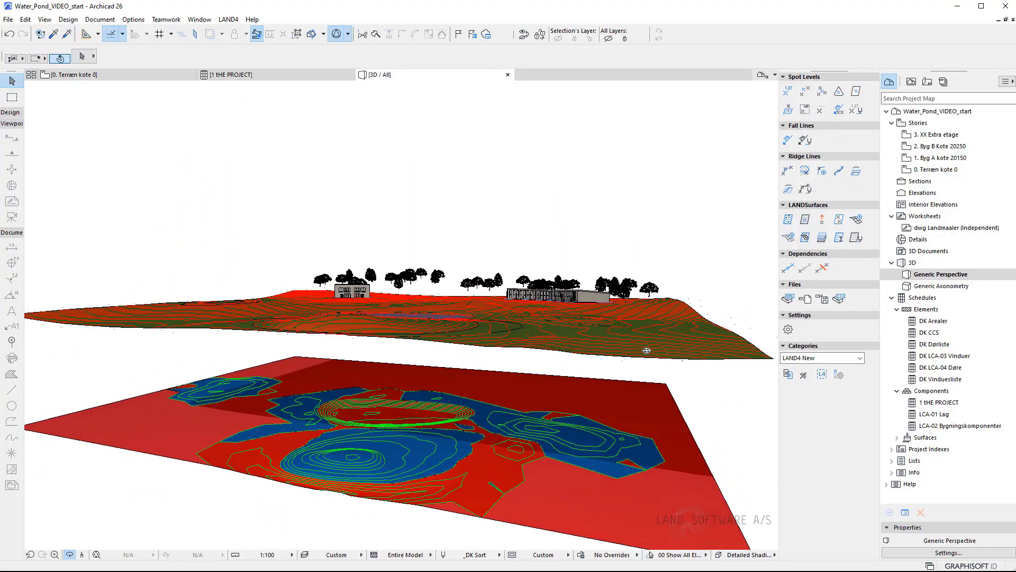